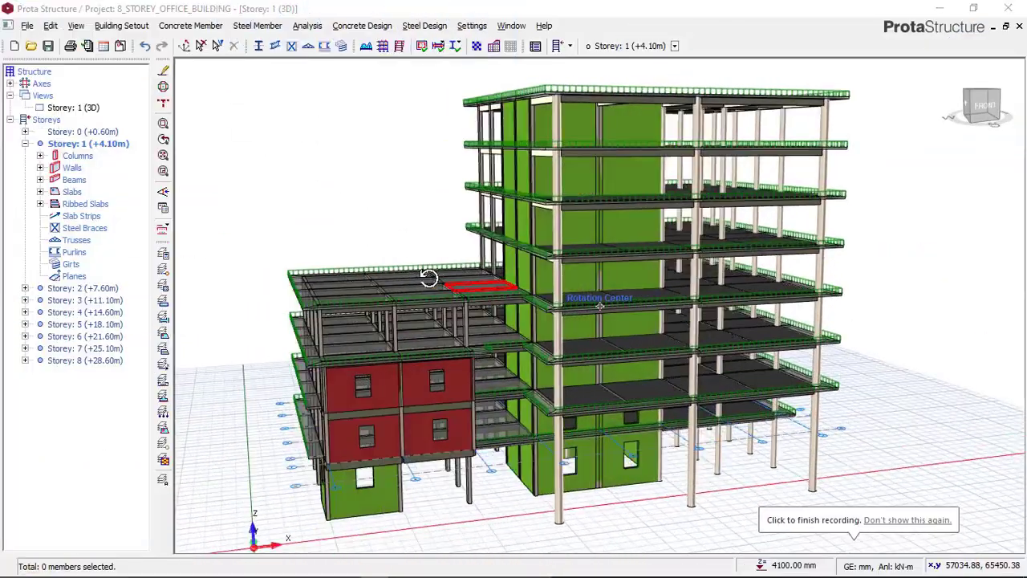
Examine the 3D model of the office building from its front and left sides
middle_drag(424, 278, 469, 328)
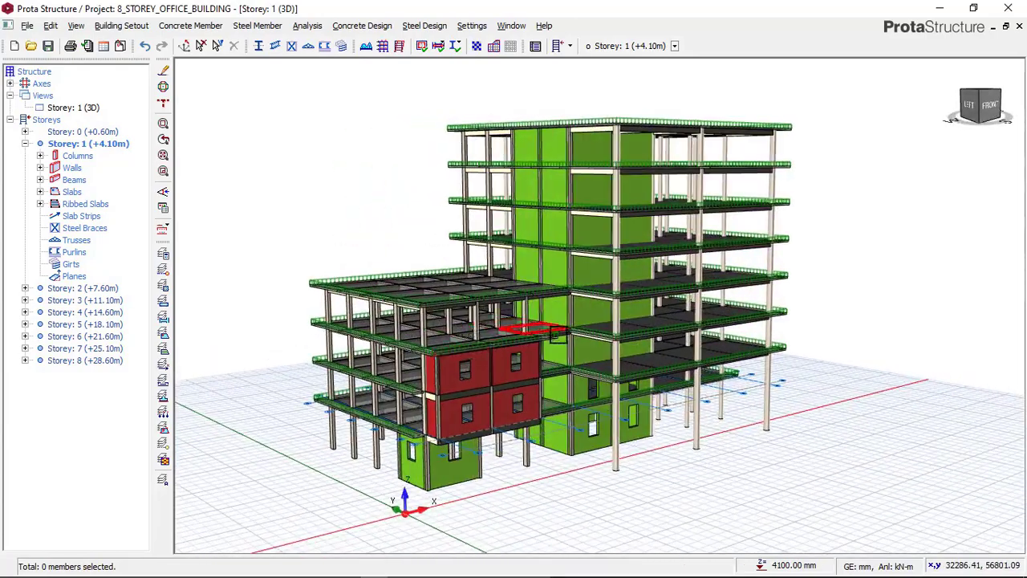
mouse_move(576, 337)
middle_down()
mouse_move(518, 325)
mouse_move(618, 321)
mouse_move(596, 334)
middle_up()
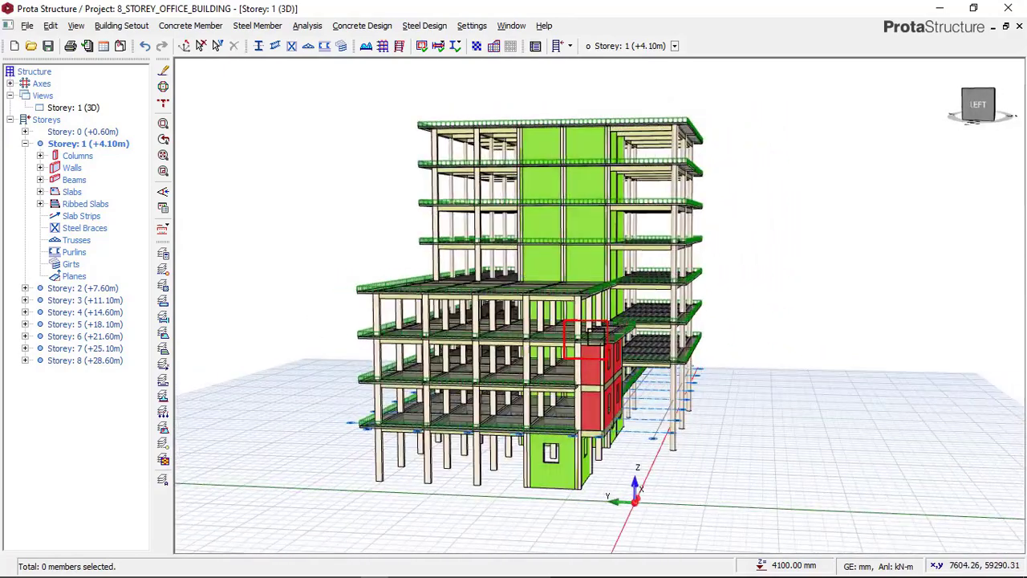
scroll(479, 304, down, 1)
scroll(616, 355, up, 2)
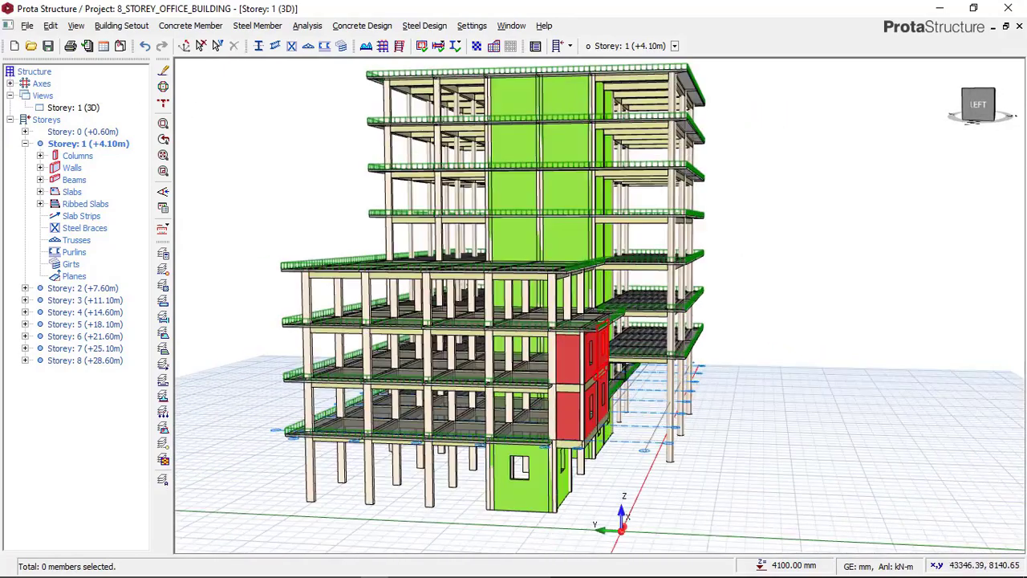
middle_drag(603, 366, 532, 341)
scroll(610, 370, up, 2)
scroll(615, 361, down, 1)
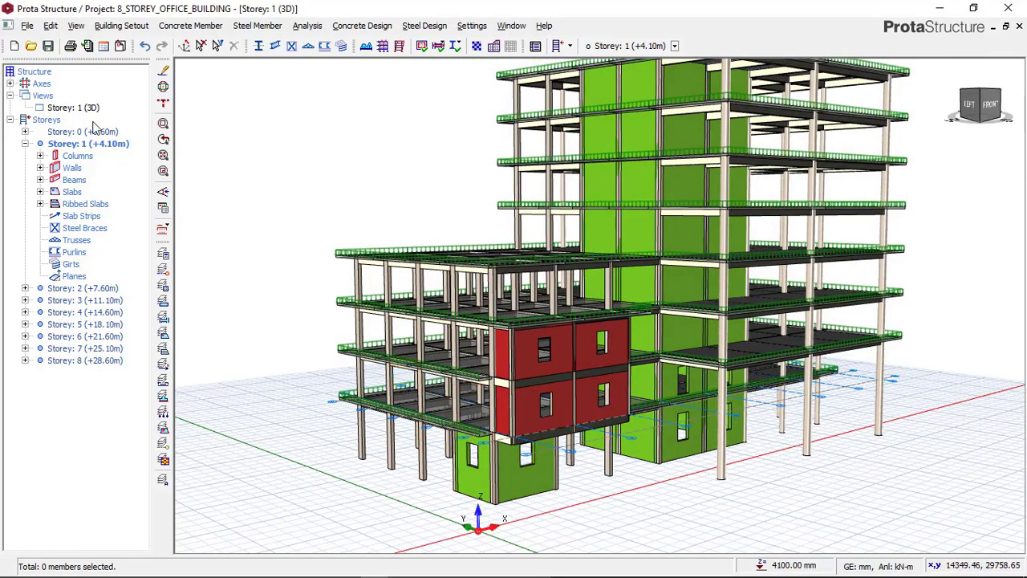
Switch the Storey 1 view from 3D to plan
click(91, 133)
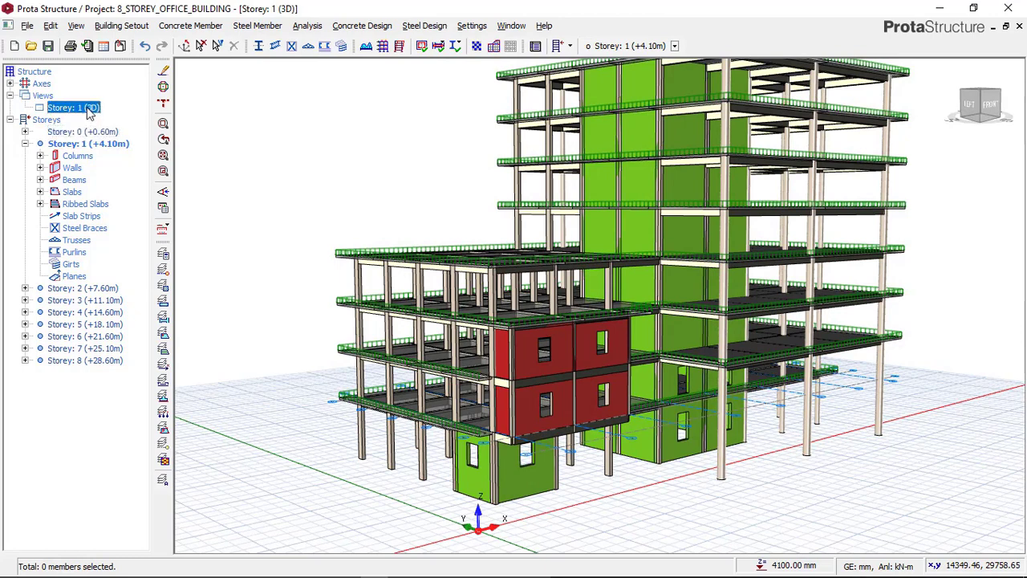
right_click(90, 113)
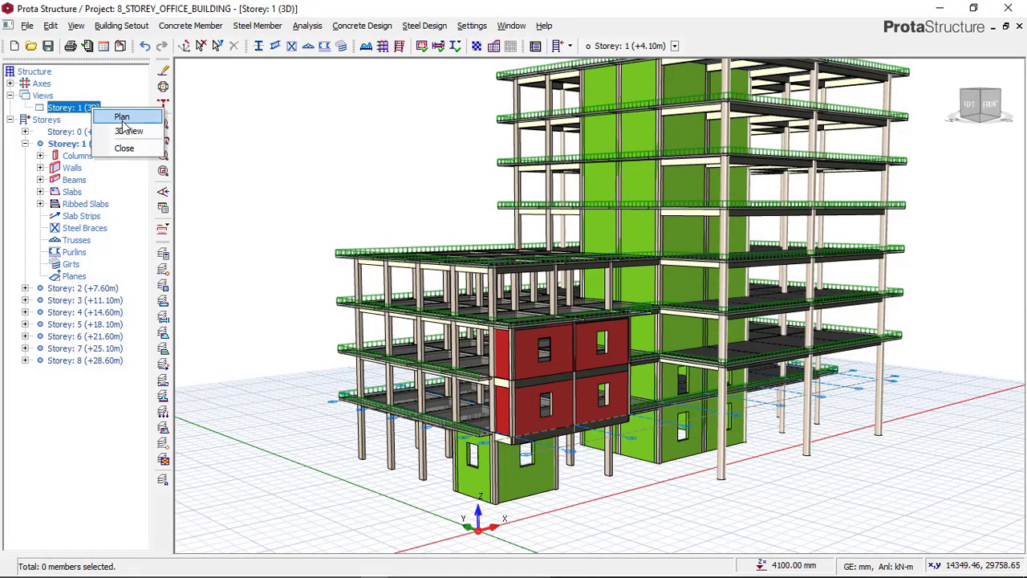
click(122, 118)
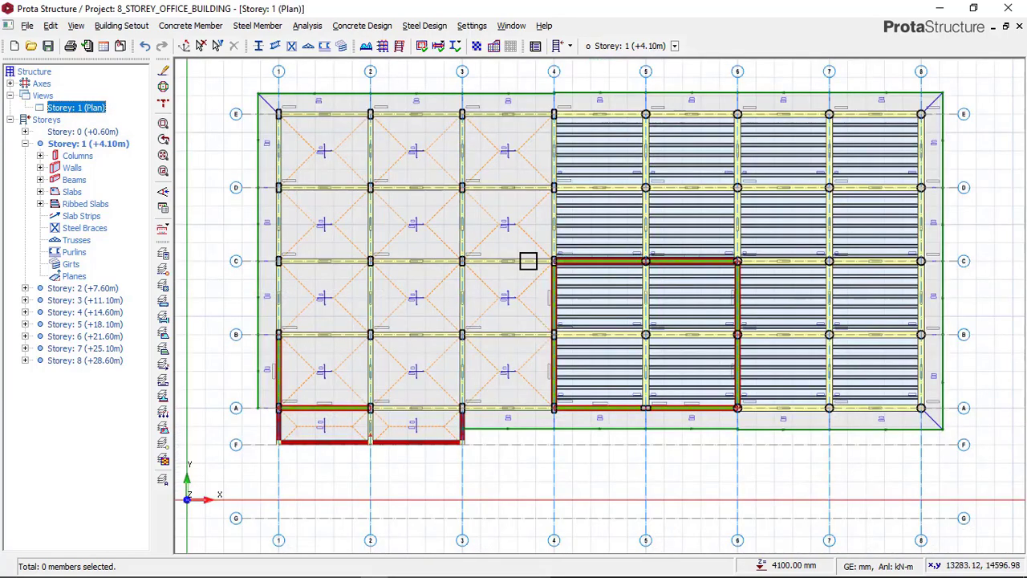
scroll(473, 215, down, 2)
middle_drag(504, 197, 492, 234)
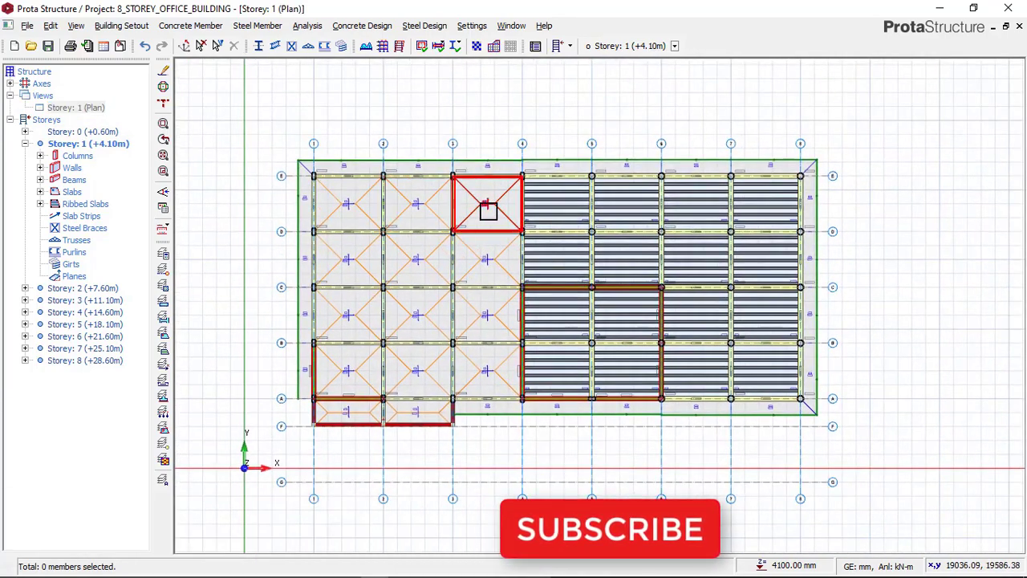
scroll(487, 210, up, 2)
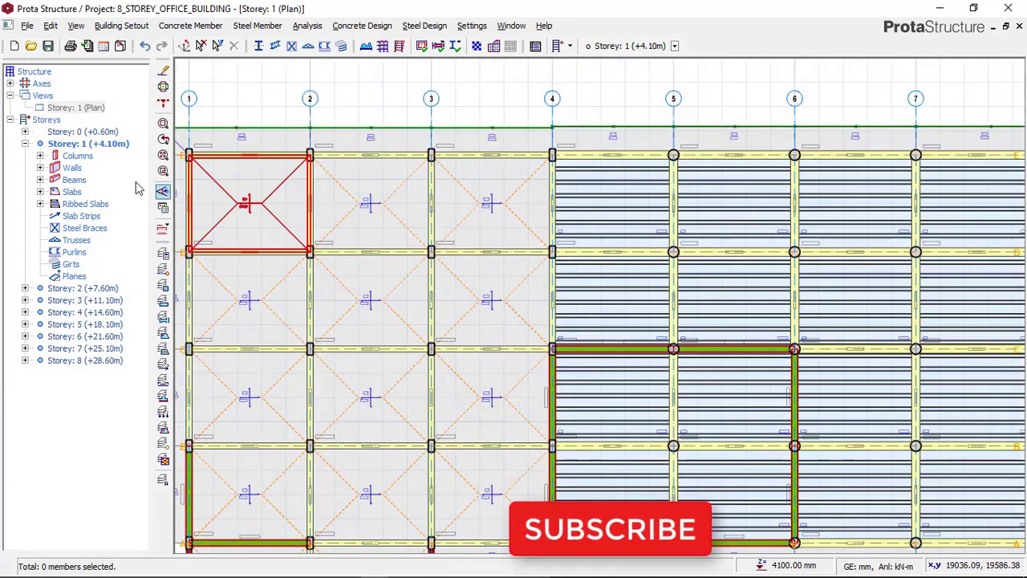
Make Storey 0 (+0.60m) the active storey in the plan view
click(102, 133)
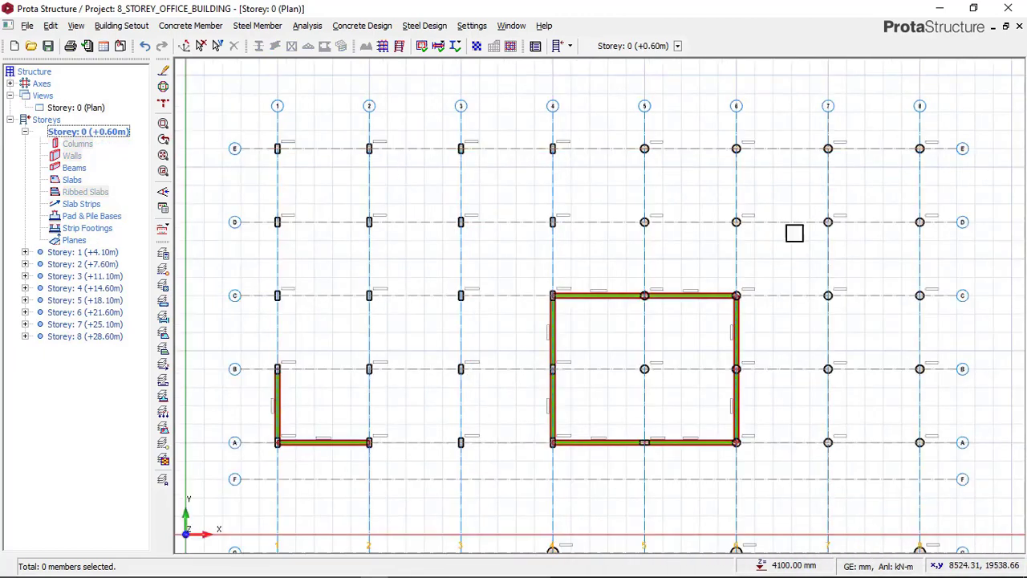
scroll(555, 208, down, 1)
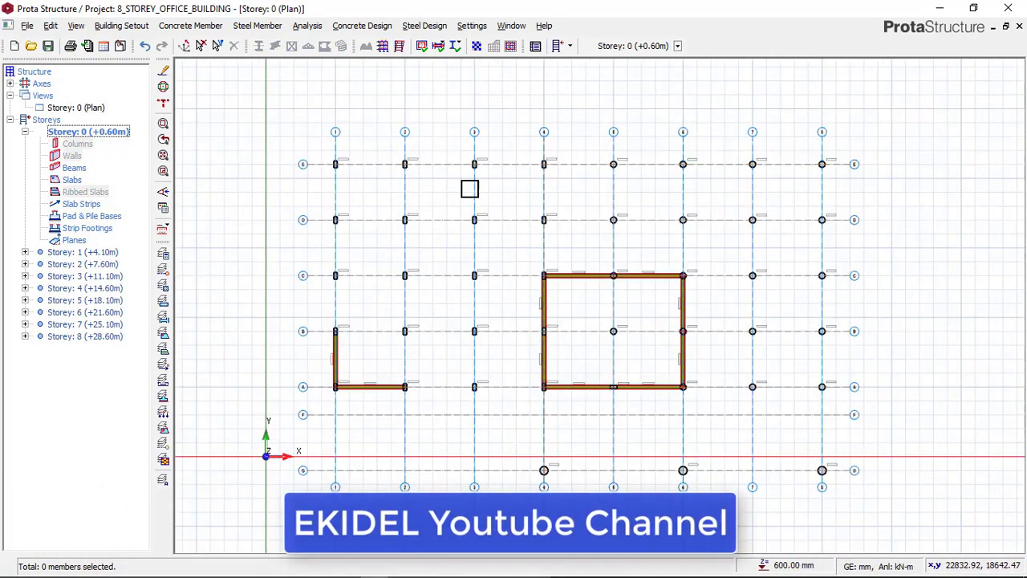
middle_drag(556, 215, 513, 199)
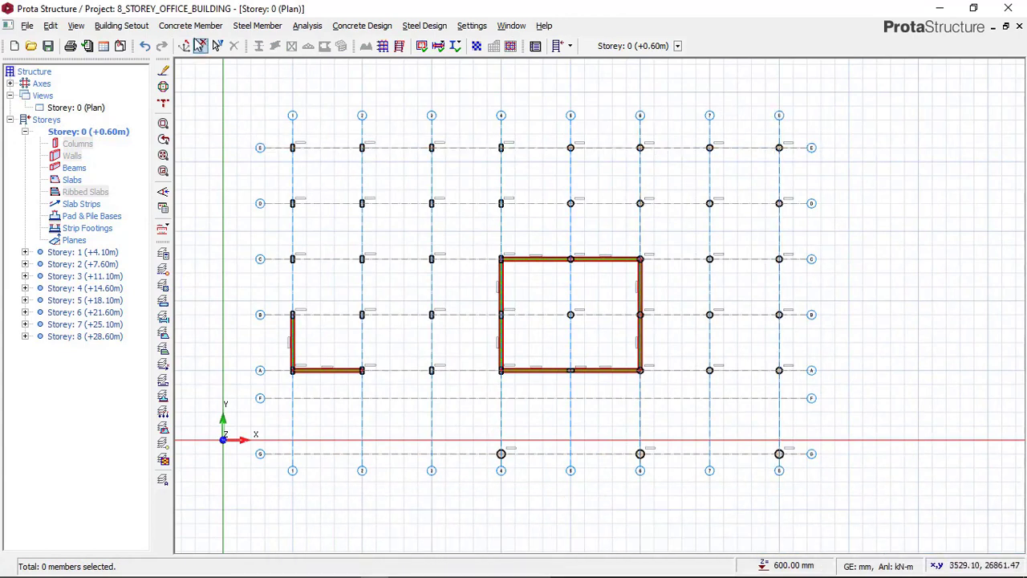
Start inserting concrete beams with a section width of 250 mm and a height of 950 mm
click(184, 28)
click(205, 30)
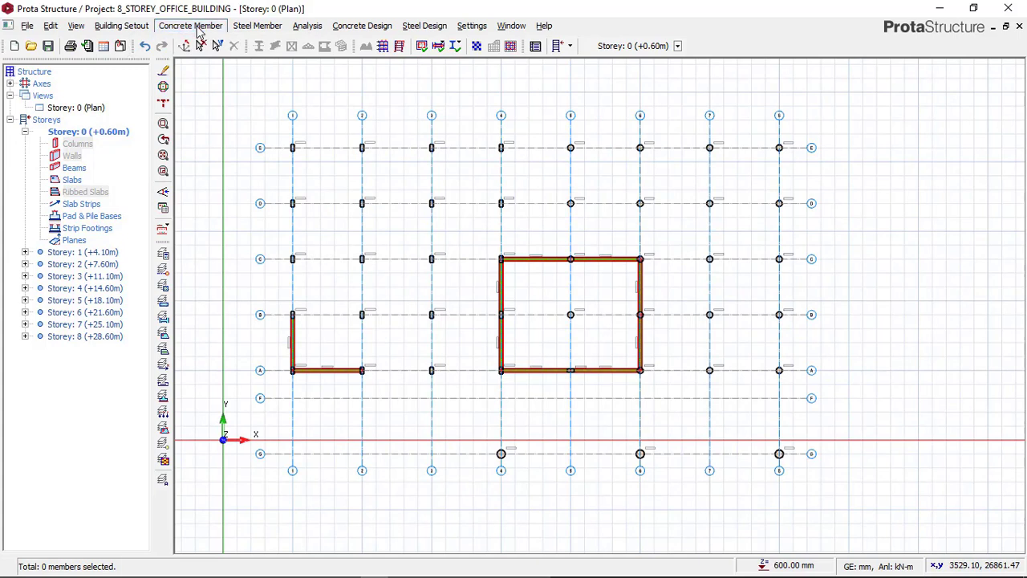
click(198, 27)
click(213, 73)
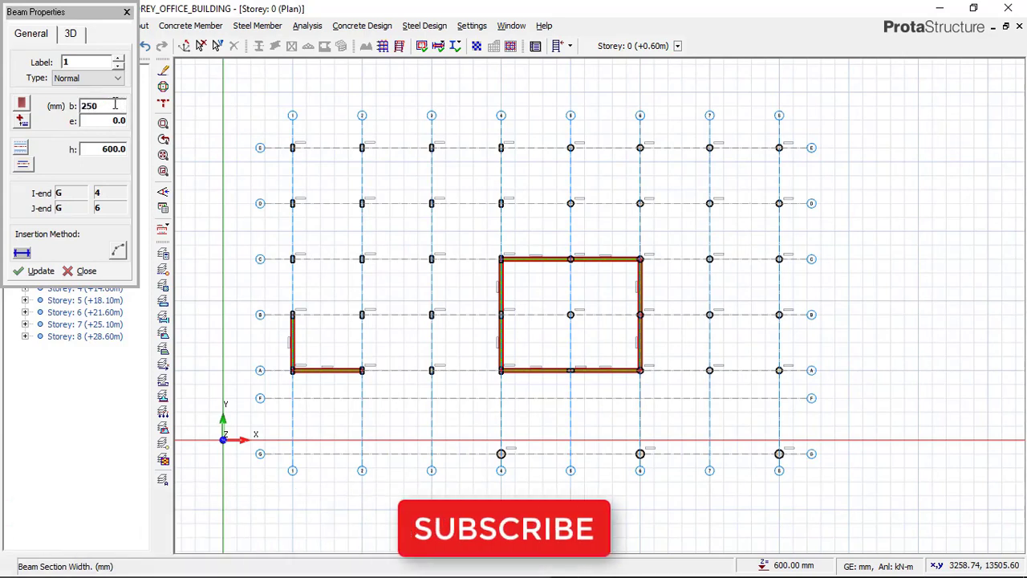
click(109, 148)
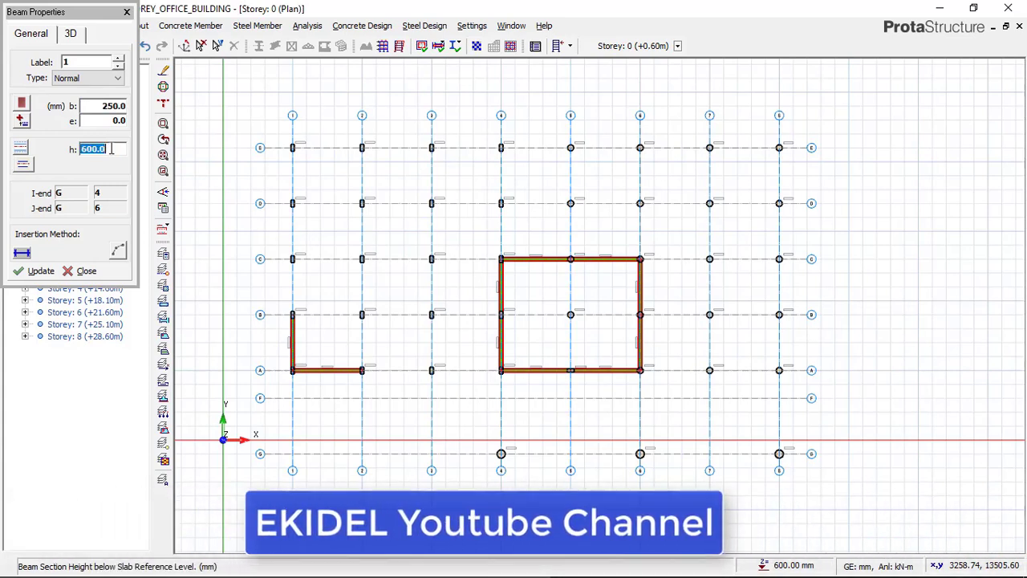
text(95)
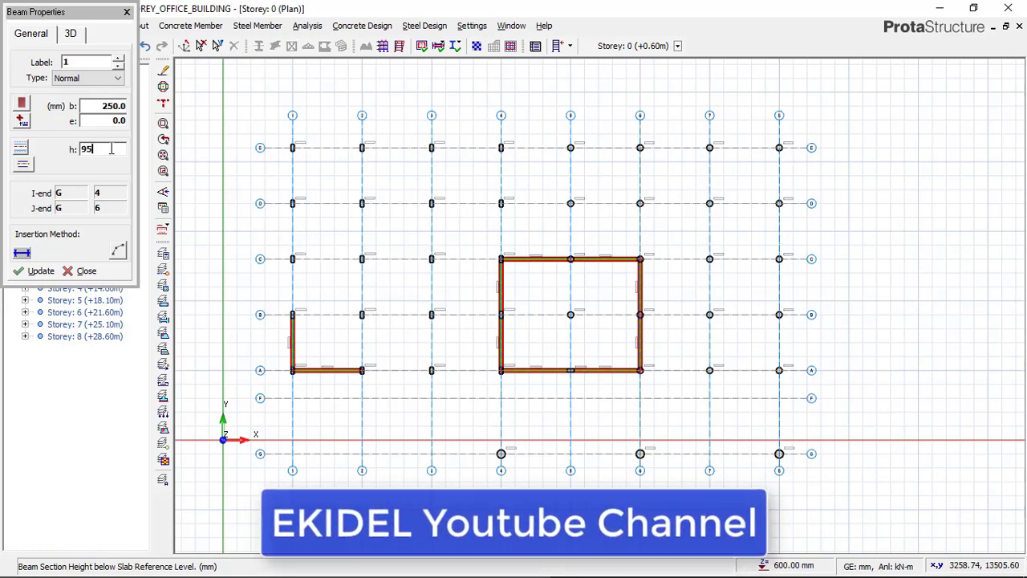
text(0)
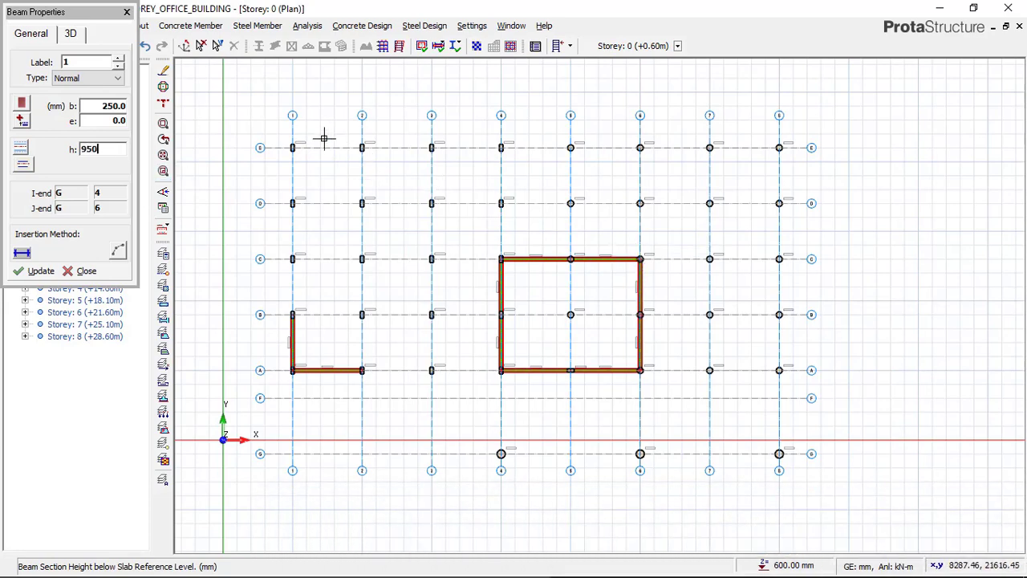
Insert foundation-level beams along axis E from axis 1 to axis 4, column by column
scroll(324, 139, up, 4)
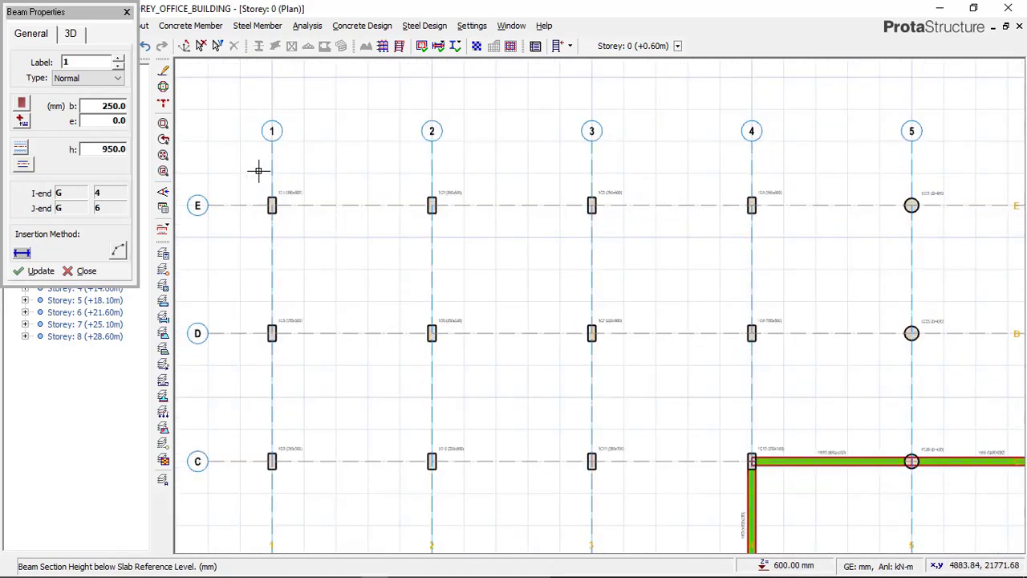
scroll(263, 170, down, 1)
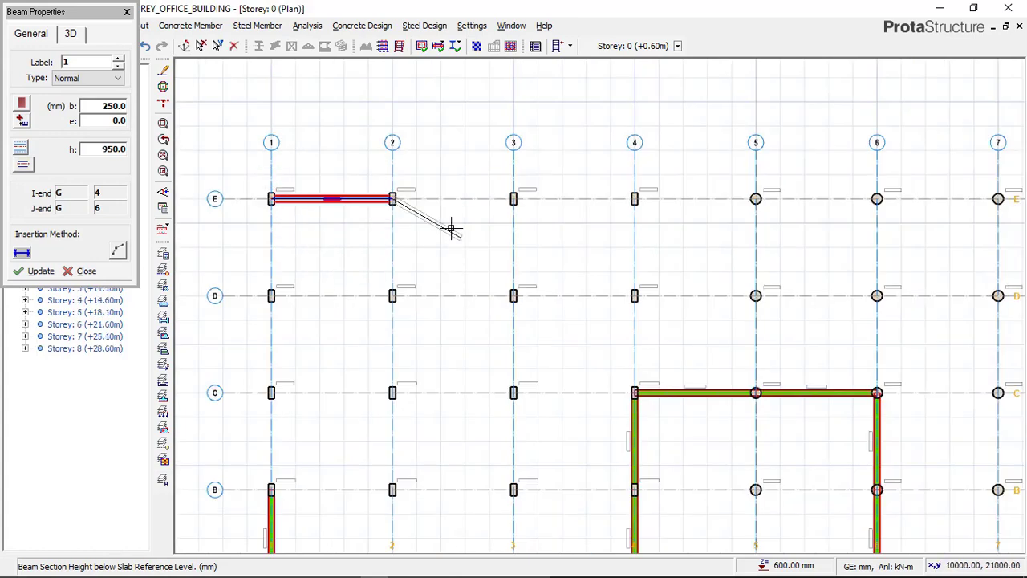
scroll(638, 226, up, 2)
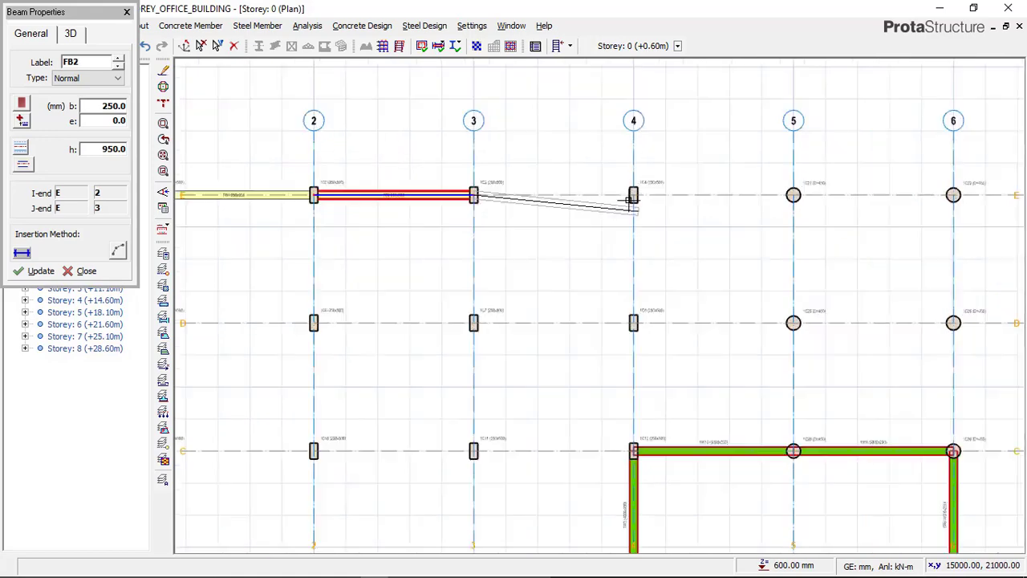
click(629, 191)
Continue the beams along axis E from axis 4 to axis 8, ending each span at a column
scroll(449, 257, down, 2)
scroll(614, 213, up, 2)
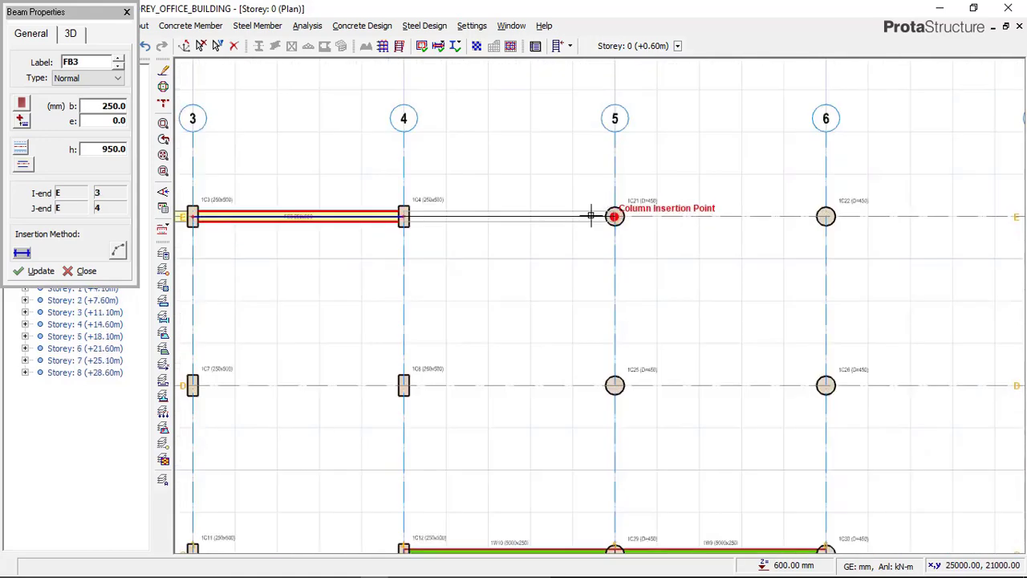
click(614, 213)
scroll(761, 240, down, 2)
scroll(662, 232, up, 1)
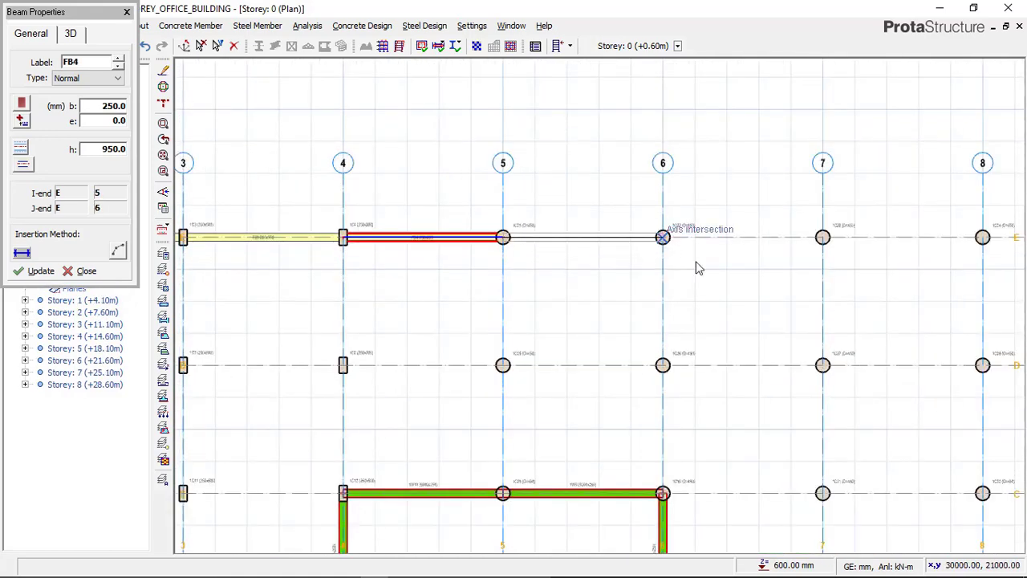
click(665, 239)
click(820, 234)
scroll(818, 231, down, 1)
scroll(844, 223, up, 1)
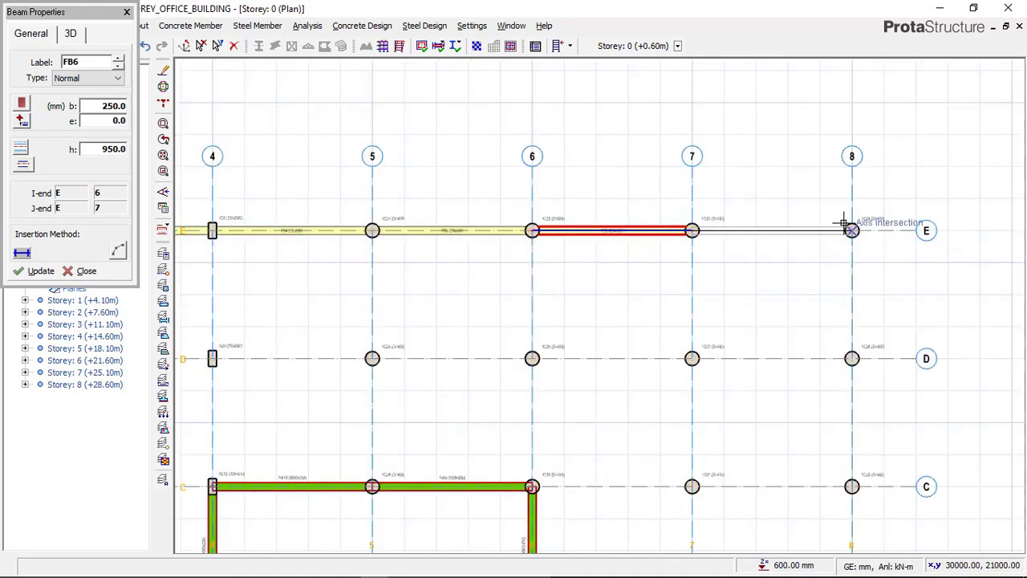
click(844, 223)
Insert beams along axis 8 from axis E through D to axis C
scroll(589, 160, down, 2)
scroll(742, 252, up, 2)
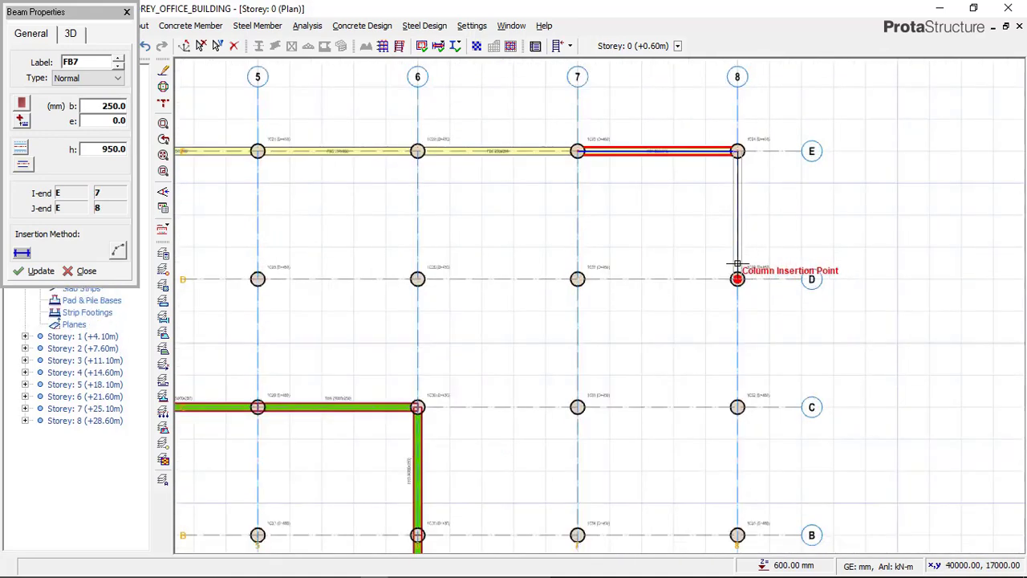
click(731, 269)
scroll(751, 298, down, 2)
scroll(730, 303, up, 2)
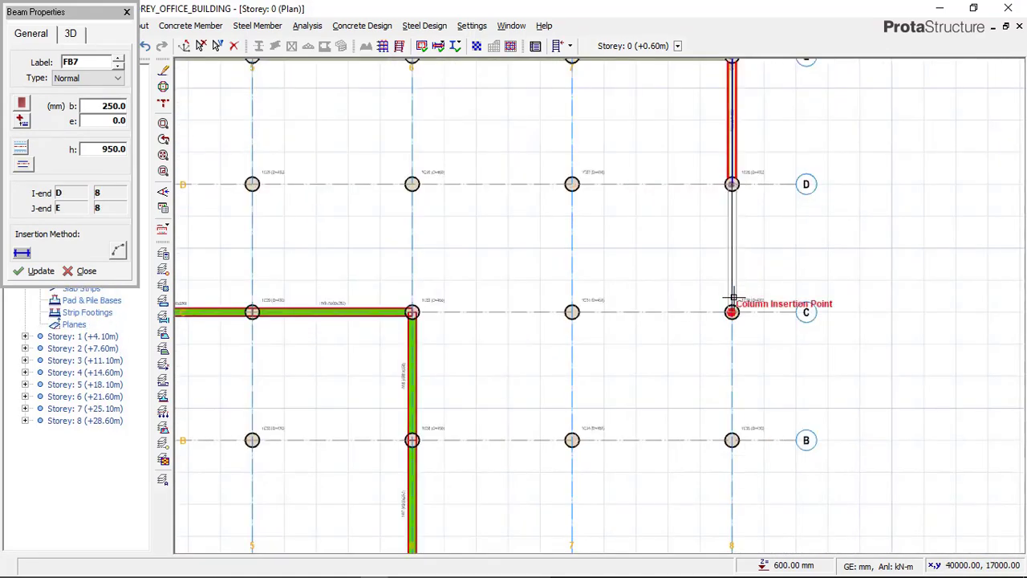
click(728, 304)
Continue the beams along axis 8 from axis C through B and A to the column on axis G
scroll(741, 329, down, 2)
scroll(738, 330, up, 2)
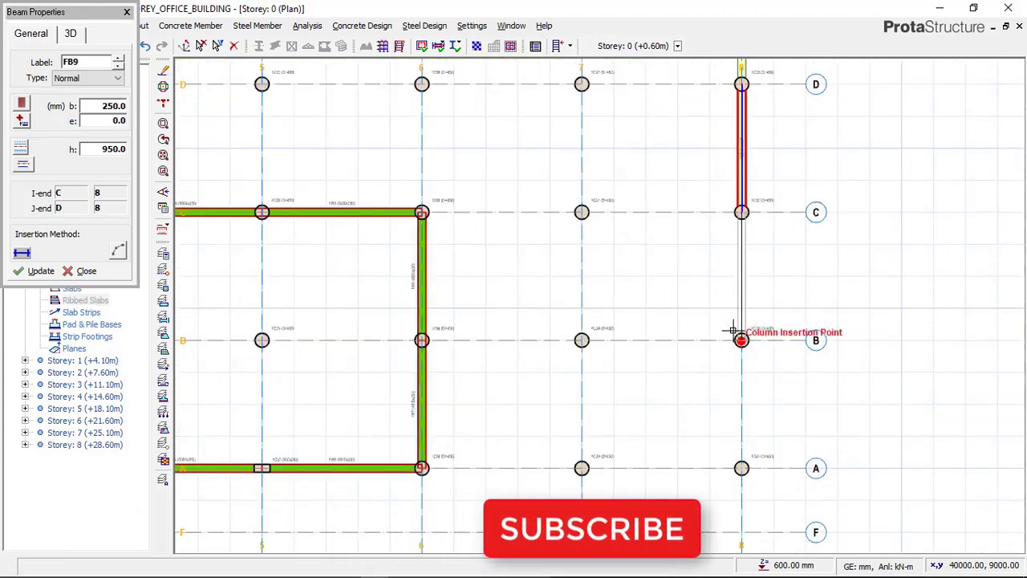
scroll(740, 215, down, 2)
scroll(746, 360, up, 1)
click(732, 357)
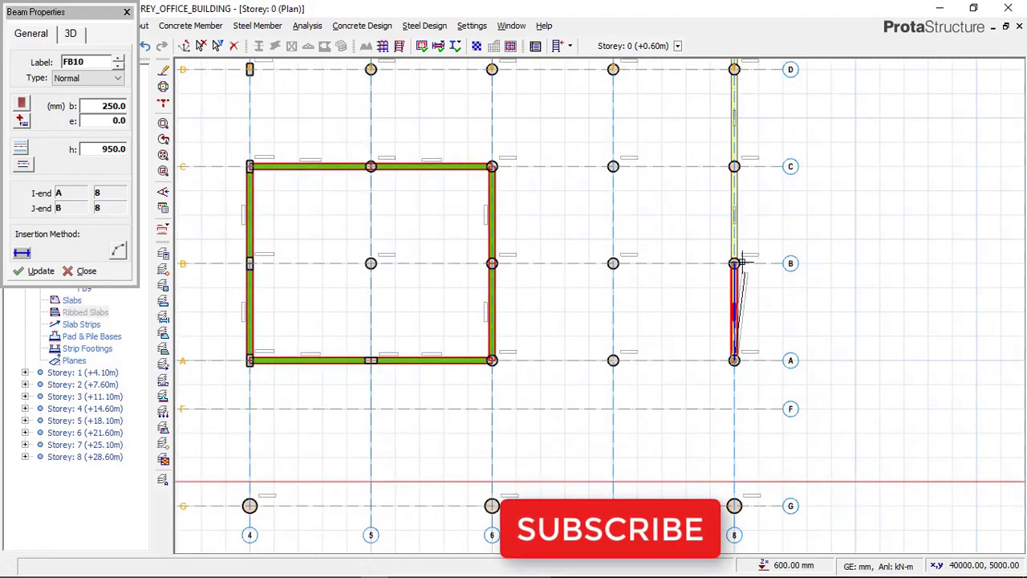
scroll(747, 269, down, 2)
scroll(735, 384, up, 1)
click(739, 401)
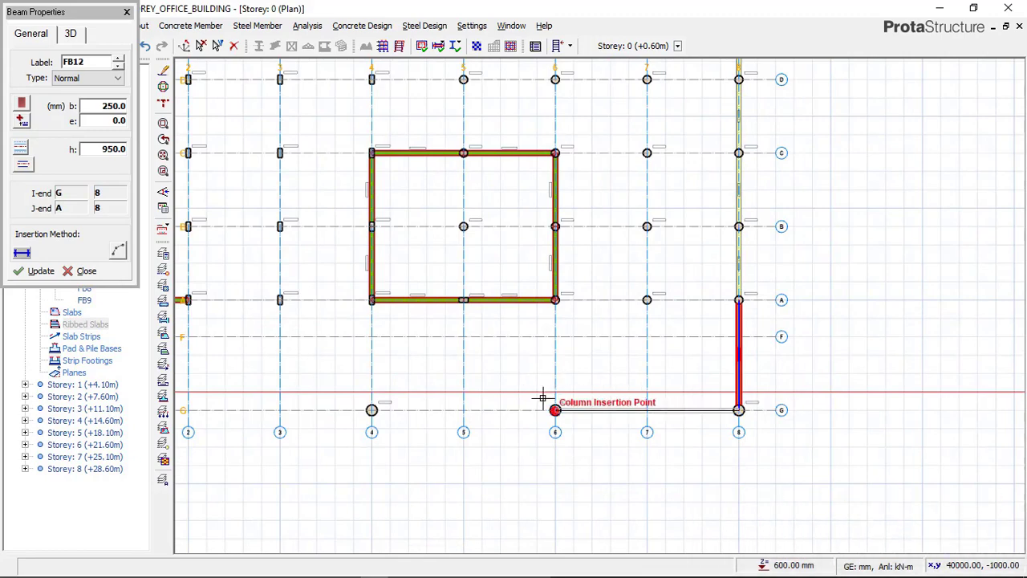
Insert beams along axis G from axis 8 through the column on axis 6 to axis 4
scroll(546, 397, up, 1)
click(549, 402)
scroll(687, 339, down, 2)
scroll(473, 377, up, 2)
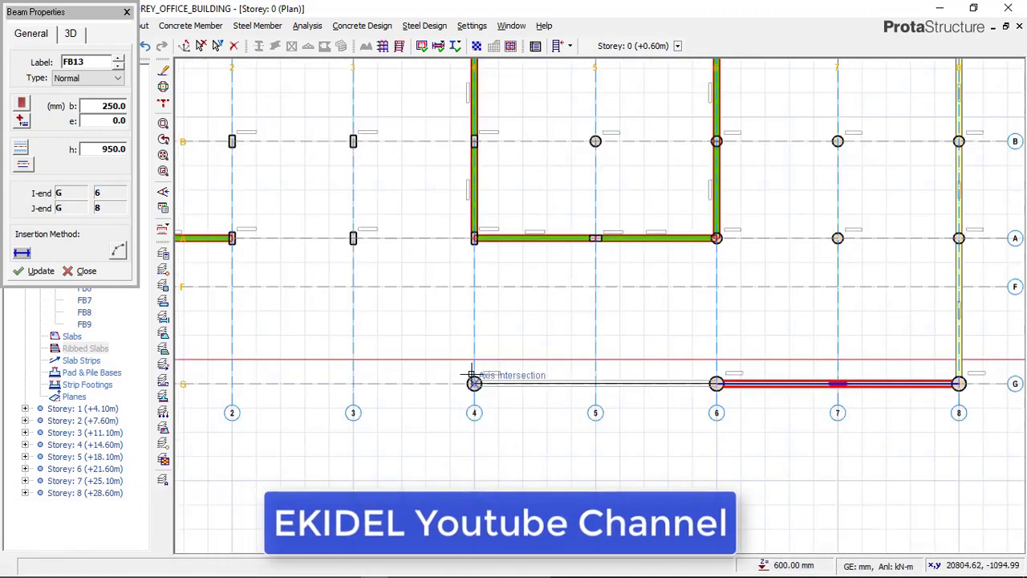
click(475, 383)
Insert a beam along axis 4 from axis G to axis A
scroll(505, 292, down, 2)
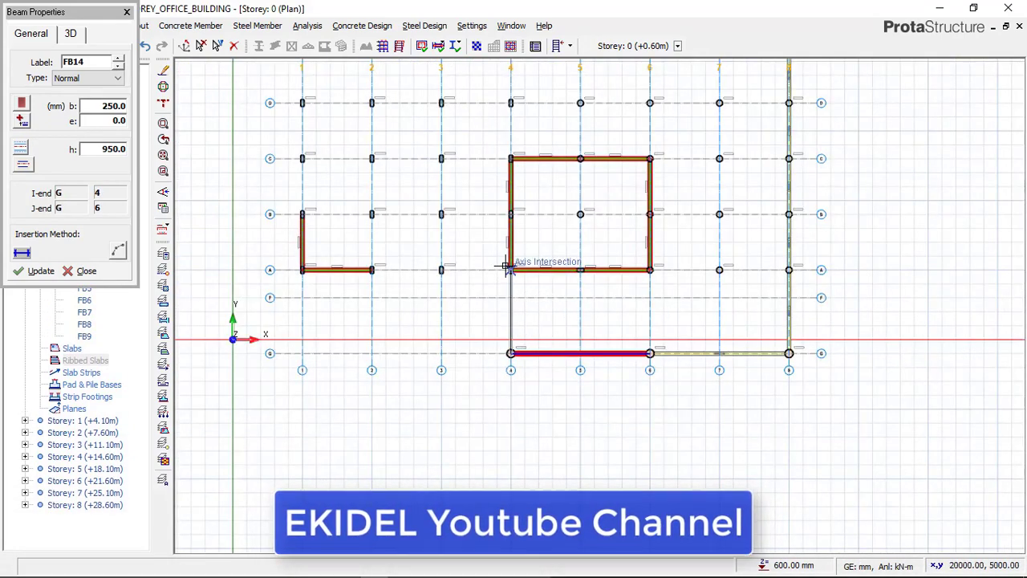
scroll(509, 264, up, 2)
click(507, 264)
Insert beams along axis A from axis 4 through axis 3 to axis 2, and end the beam chain there
scroll(612, 302, down, 2)
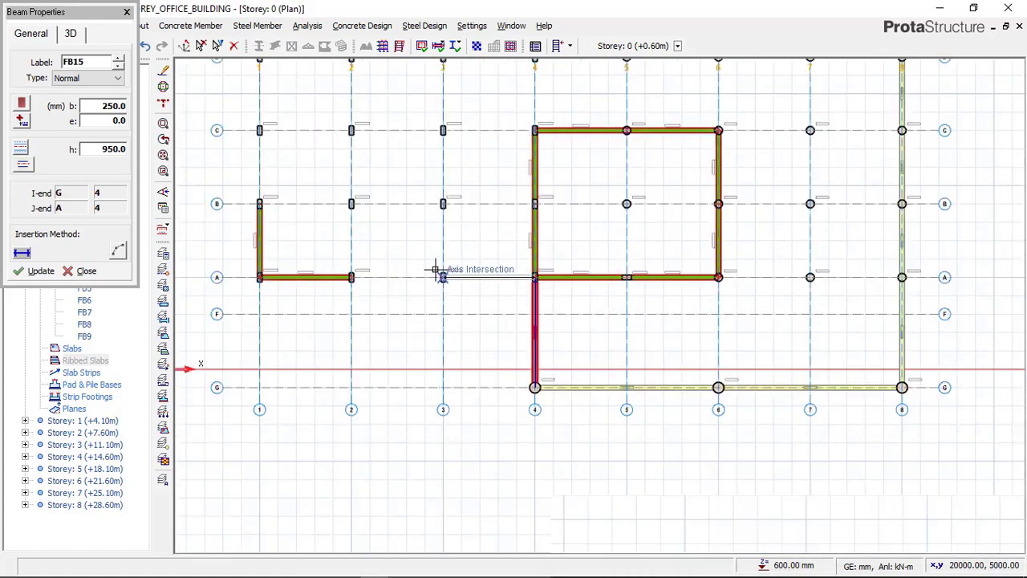
scroll(436, 271, up, 2)
click(432, 266)
scroll(630, 294, down, 2)
scroll(374, 257, up, 2)
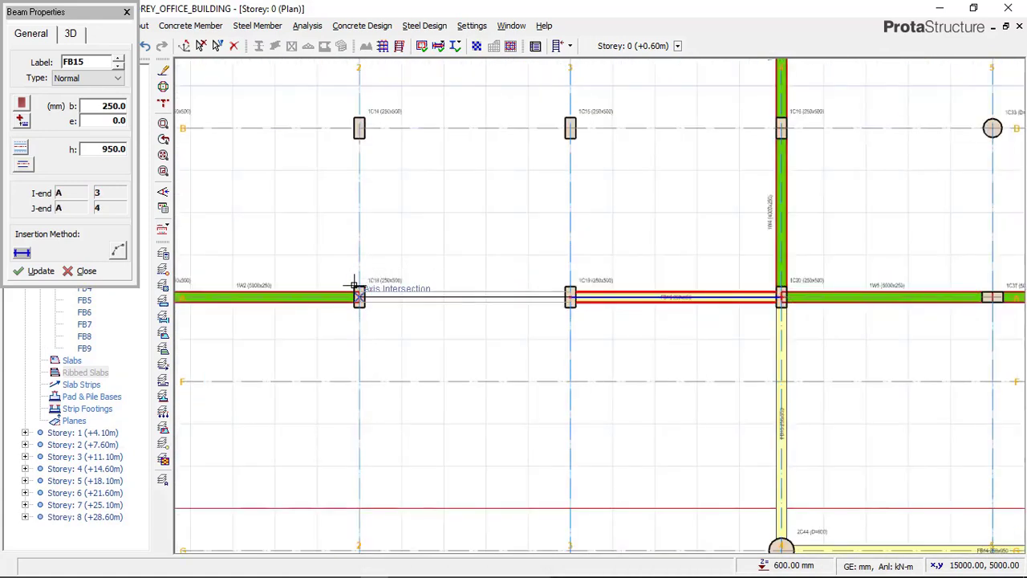
click(448, 299)
scroll(523, 269, down, 2)
click(507, 251)
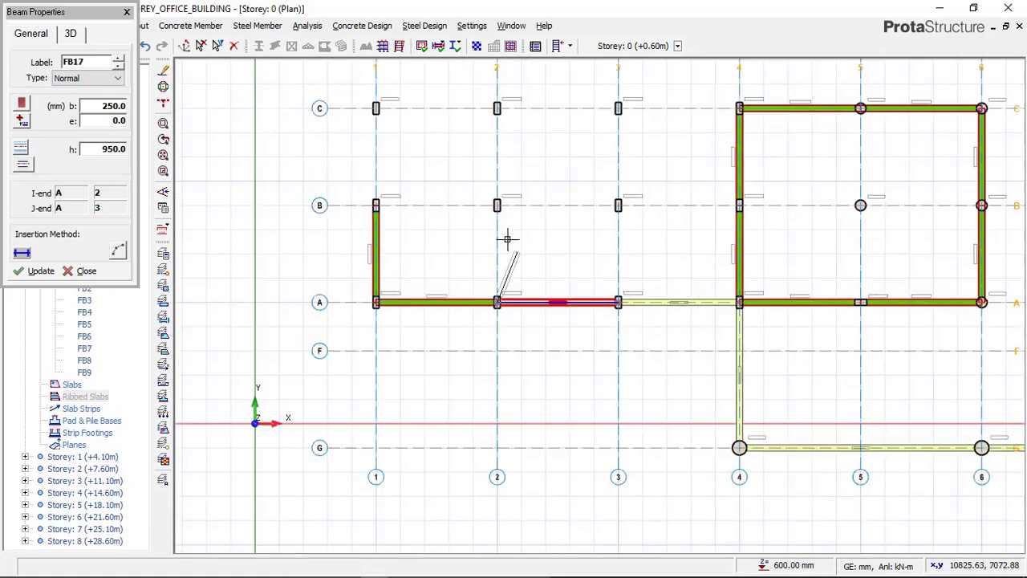
scroll(512, 251, down, 2)
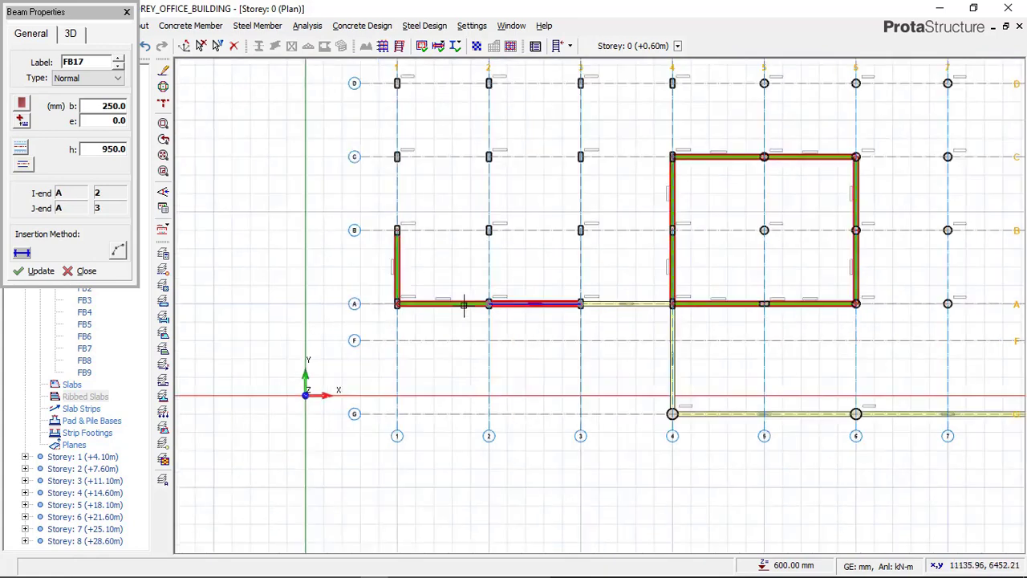
scroll(447, 324, up, 1)
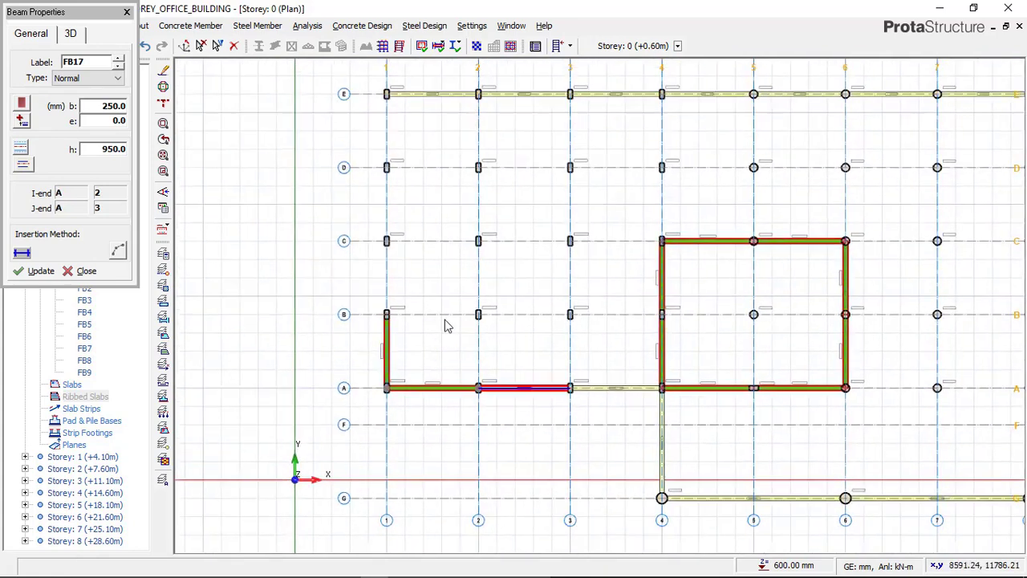
Insert beams along axis 1 from axis E through axes D and C to the column on axis B
scroll(385, 153, up, 1)
click(378, 161)
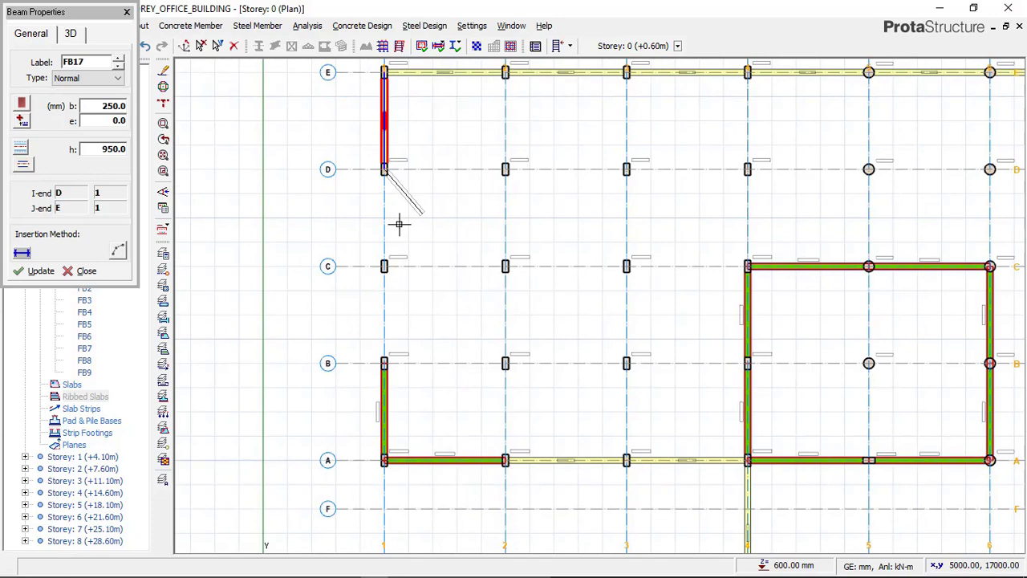
scroll(385, 255, up, 1)
click(373, 259)
scroll(407, 230, down, 2)
scroll(385, 342, up, 3)
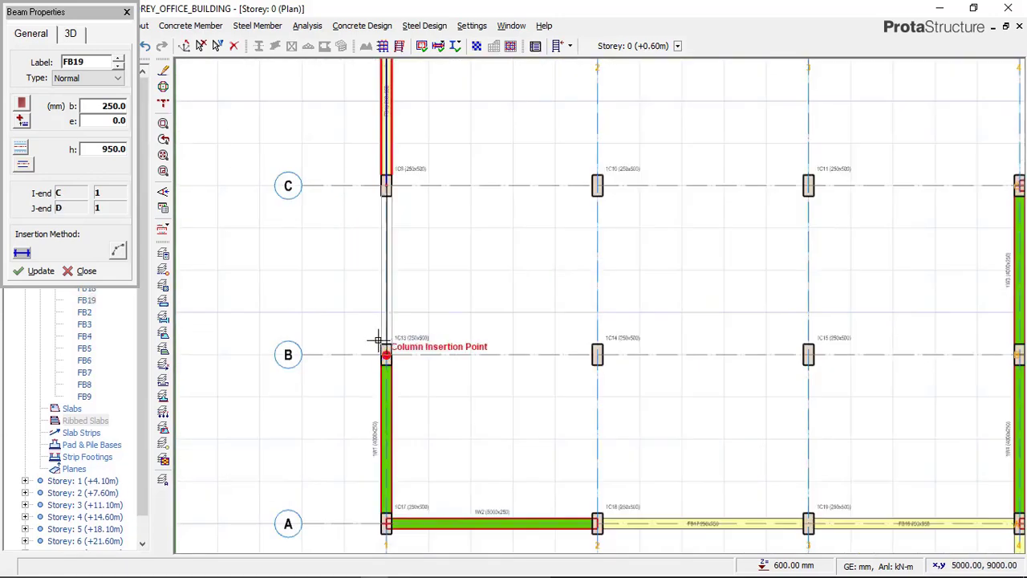
click(377, 341)
Insert beams along axis B from axis 1 through axes 2 and 3 to axis 4, and end the beam chain there
scroll(284, 321, down, 1)
scroll(514, 358, up, 1)
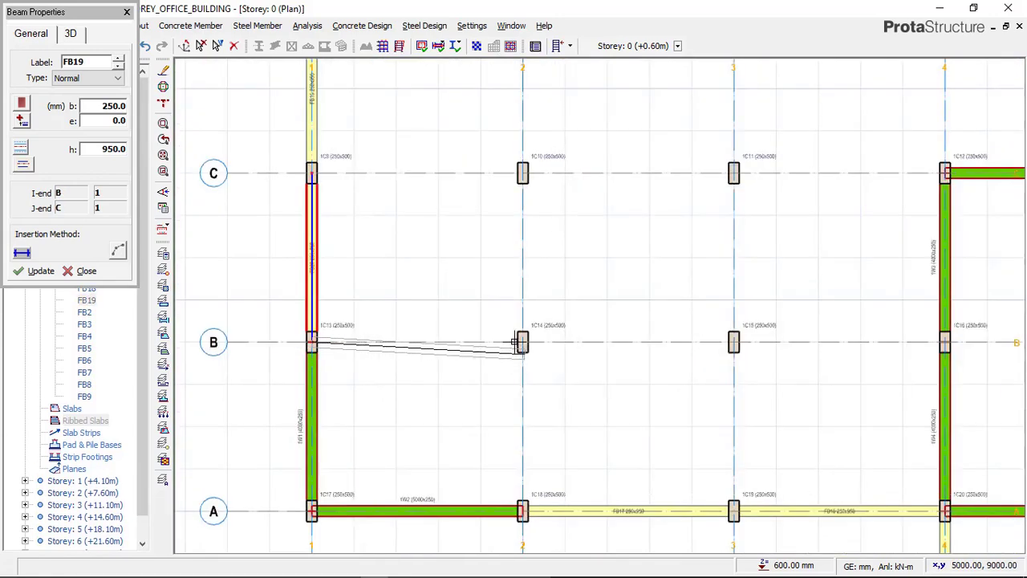
click(522, 346)
scroll(561, 357, down, 1)
click(659, 346)
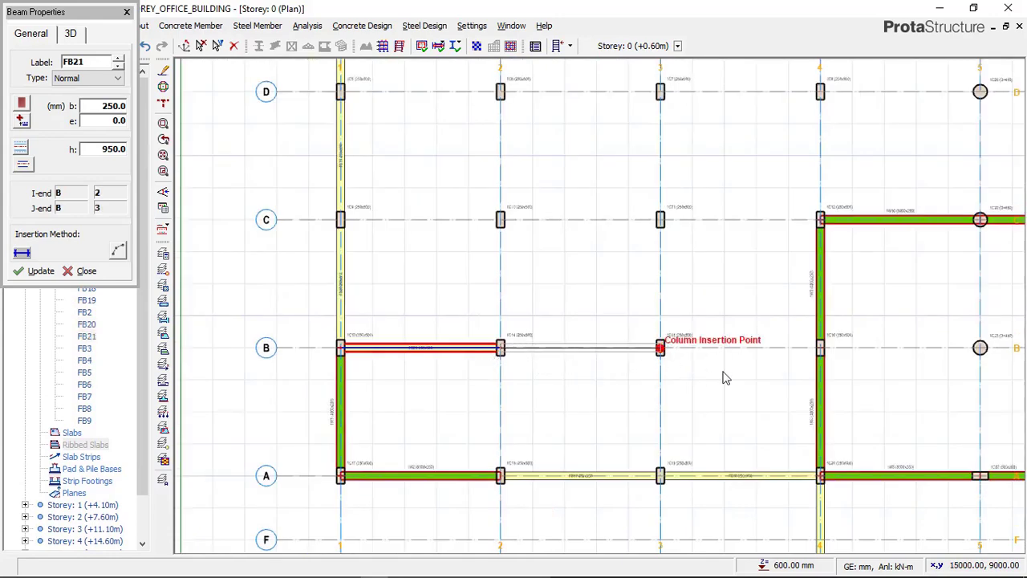
click(820, 347)
scroll(571, 289, down, 1)
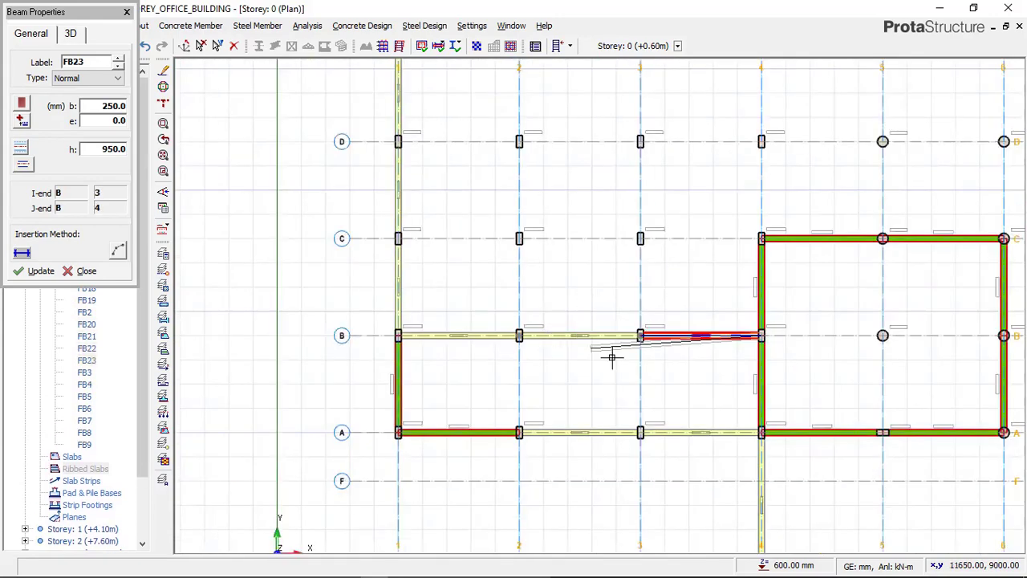
right_click(522, 405)
Insert beams along axis 2 from axis A through axes B, C and D to axis E
scroll(522, 336, up, 1)
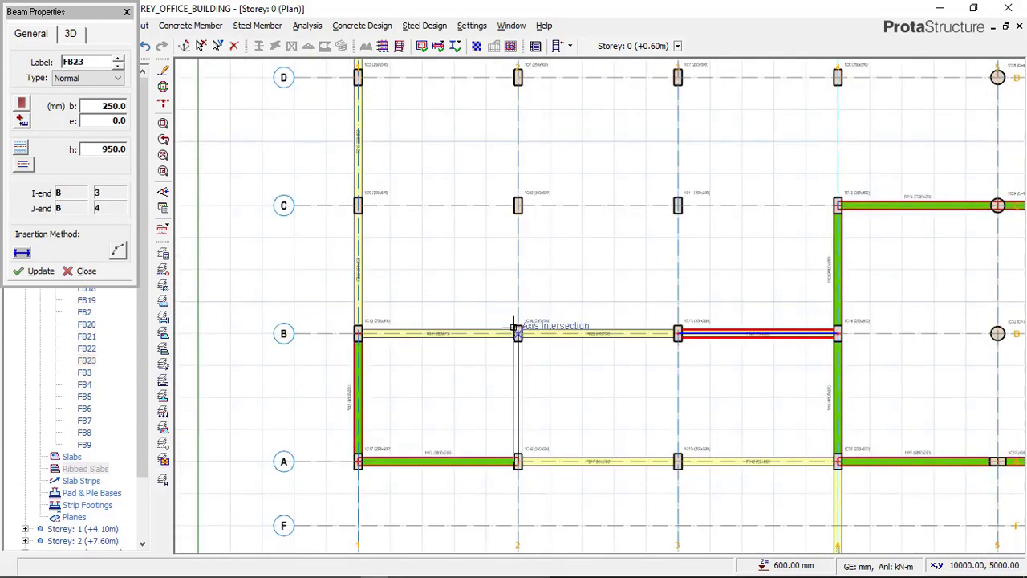
click(517, 334)
scroll(501, 423, down, 1)
middle_drag(540, 289, 523, 379)
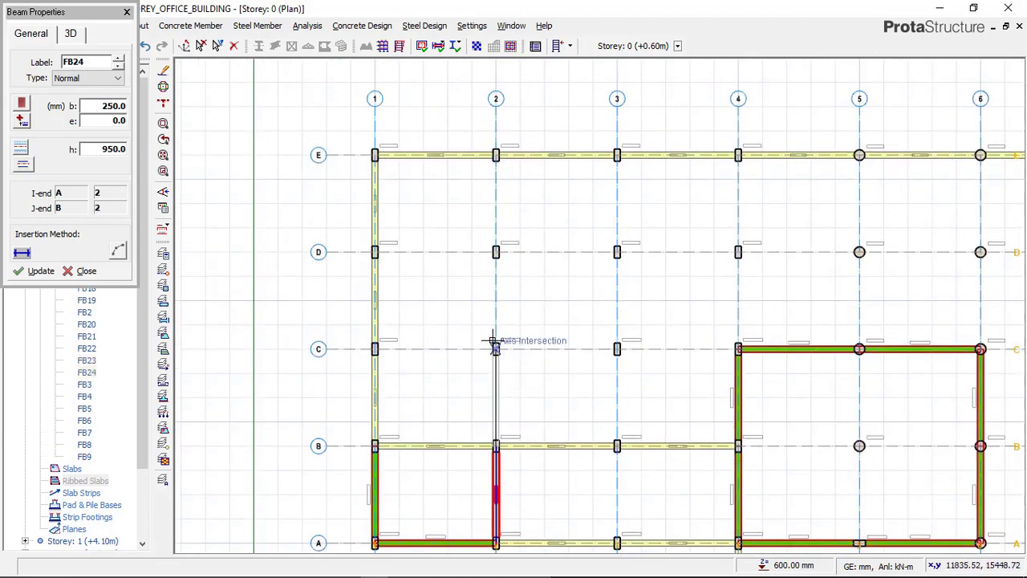
click(506, 302)
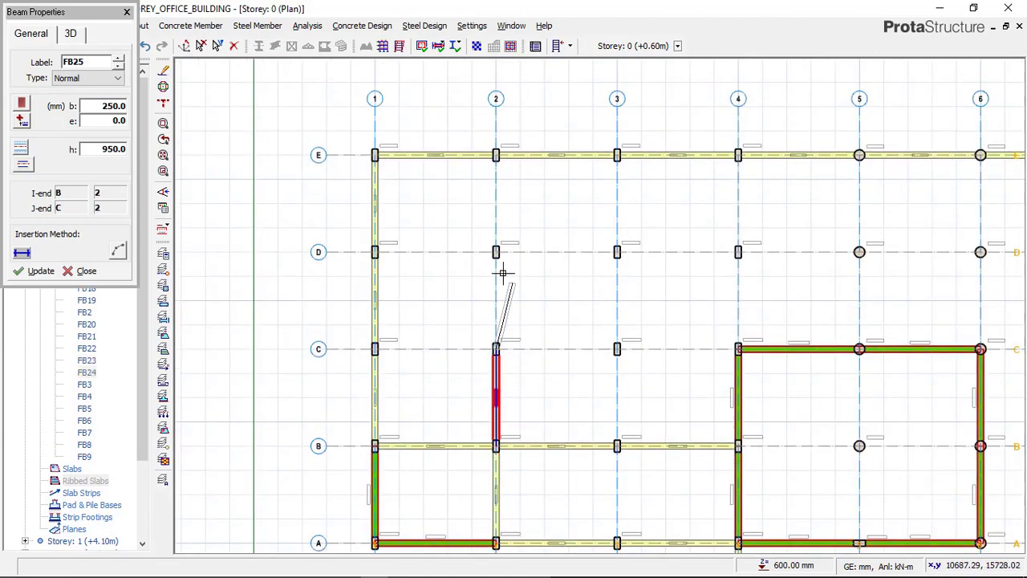
click(493, 152)
Insert beams along axis 3 from axis E through axes D, C and B to axis A
scroll(618, 170, up, 1)
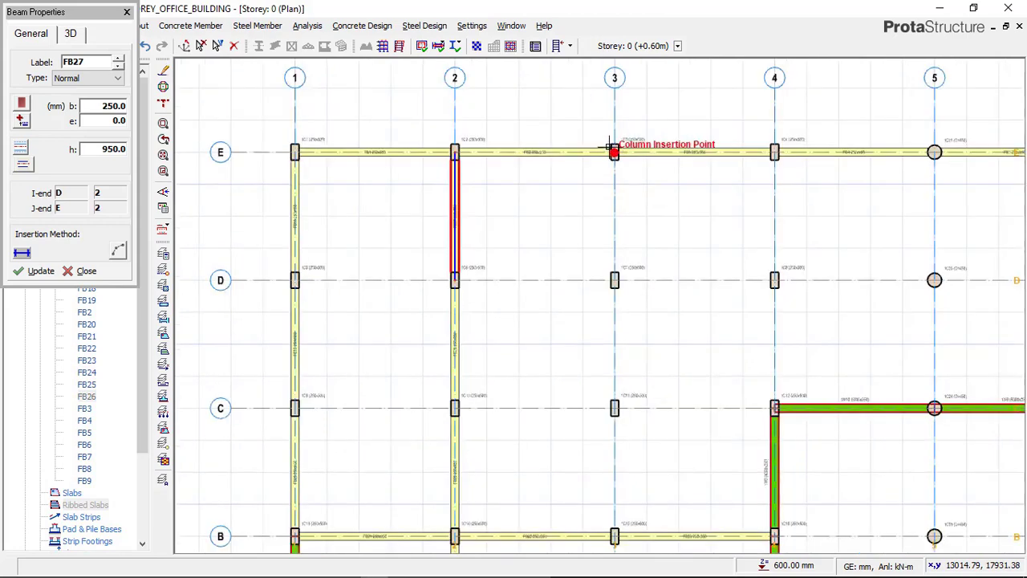
click(614, 278)
scroll(596, 278, down, 2)
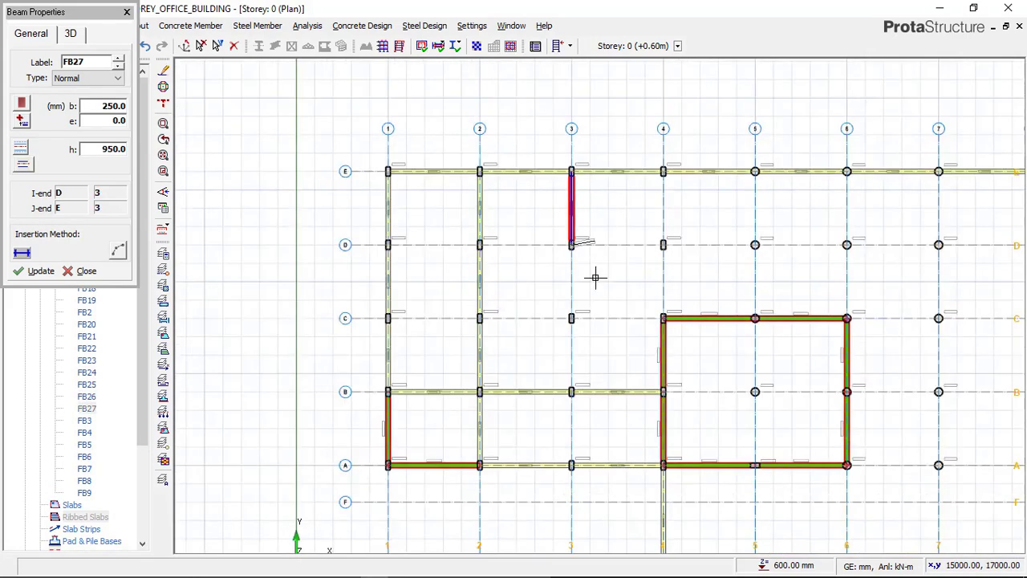
scroll(565, 303, up, 1)
click(563, 401)
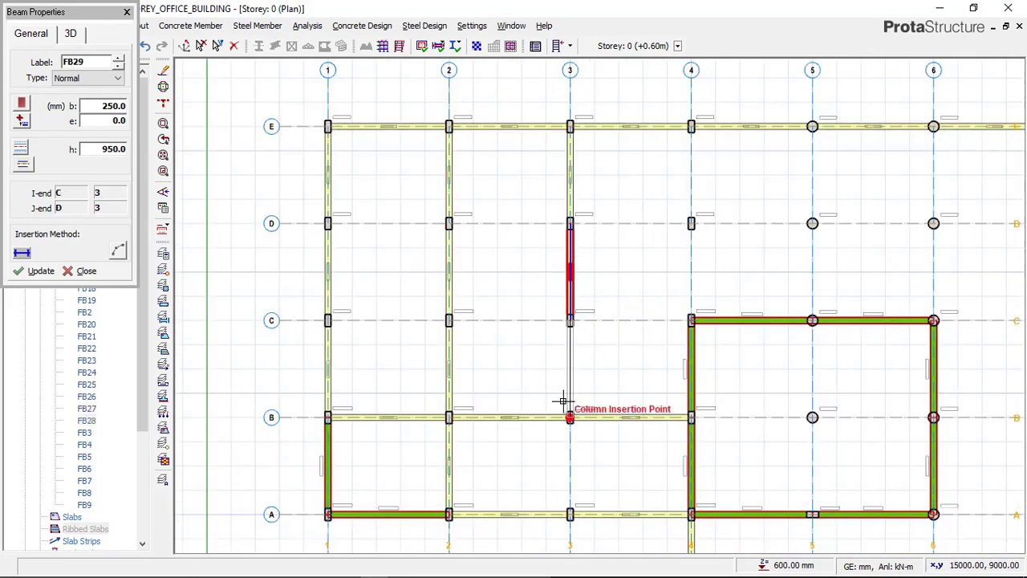
click(568, 419)
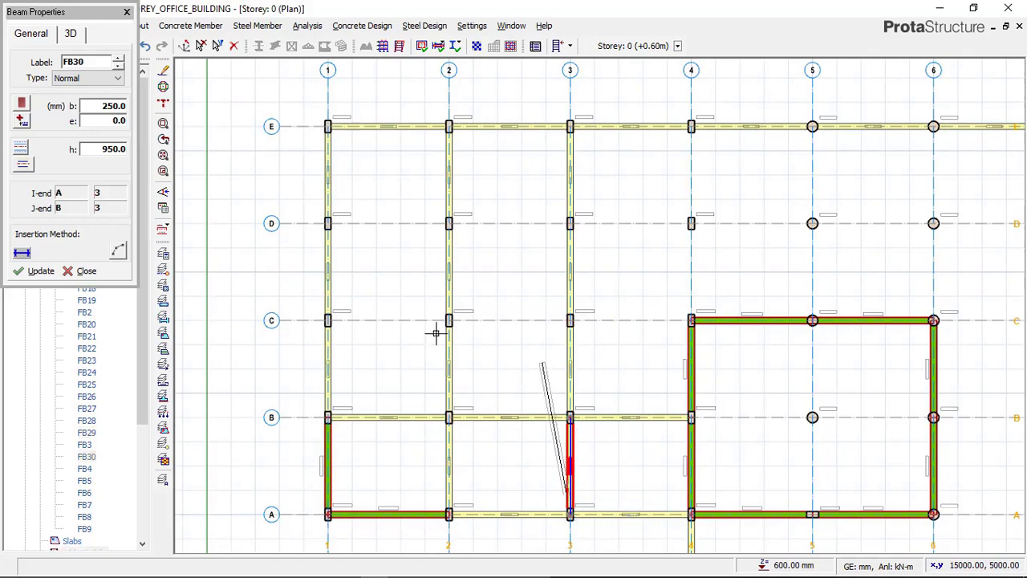
Insert beams along axis C from axis 1 through axes 2 and 3 to axis 4
click(322, 312)
click(449, 320)
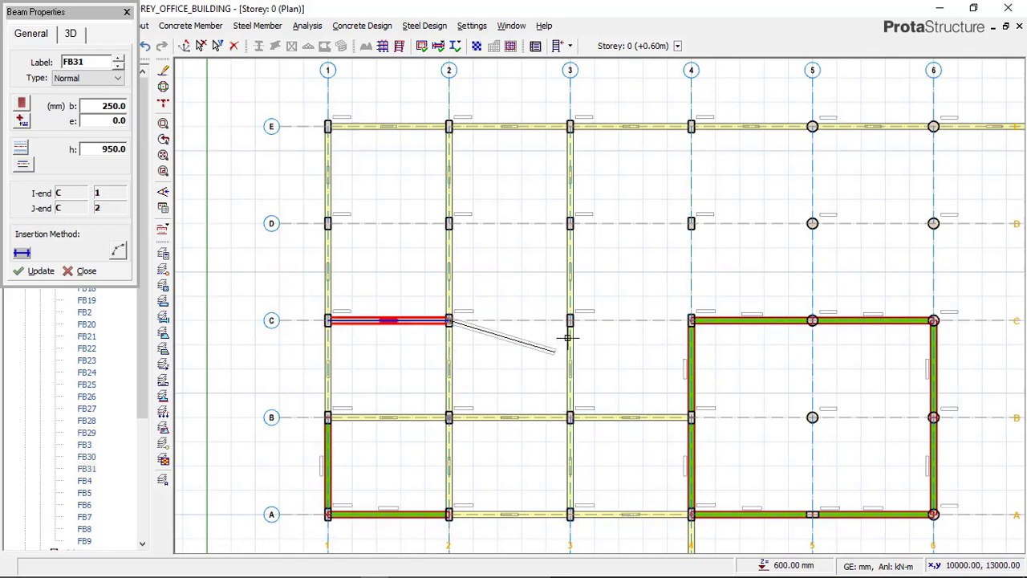
click(565, 312)
scroll(683, 315, up, 1)
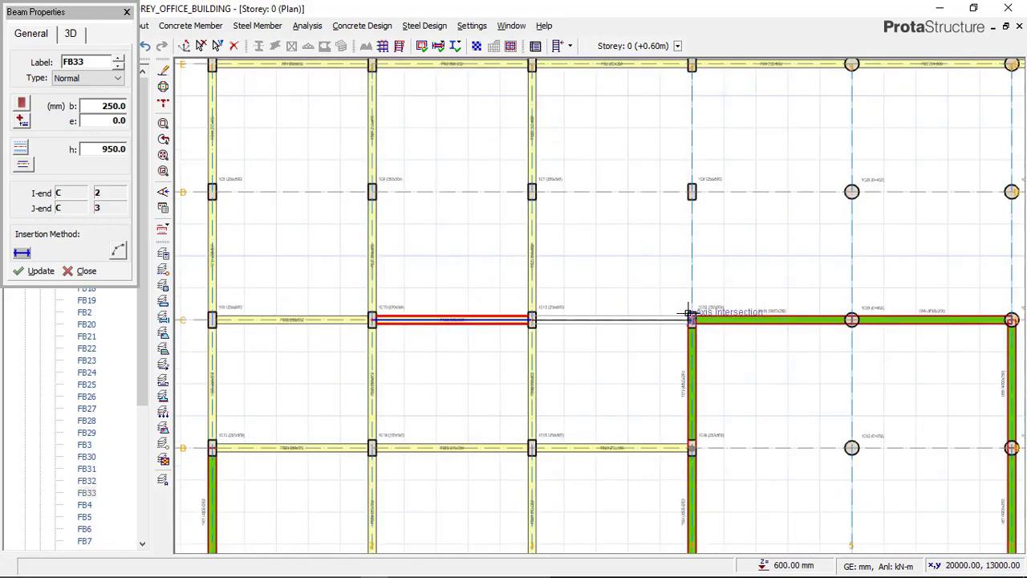
click(691, 320)
Insert beams along axis 4 from axis E through D to C, and along axis D from axis 1 to axis 4
scroll(485, 340, down, 1)
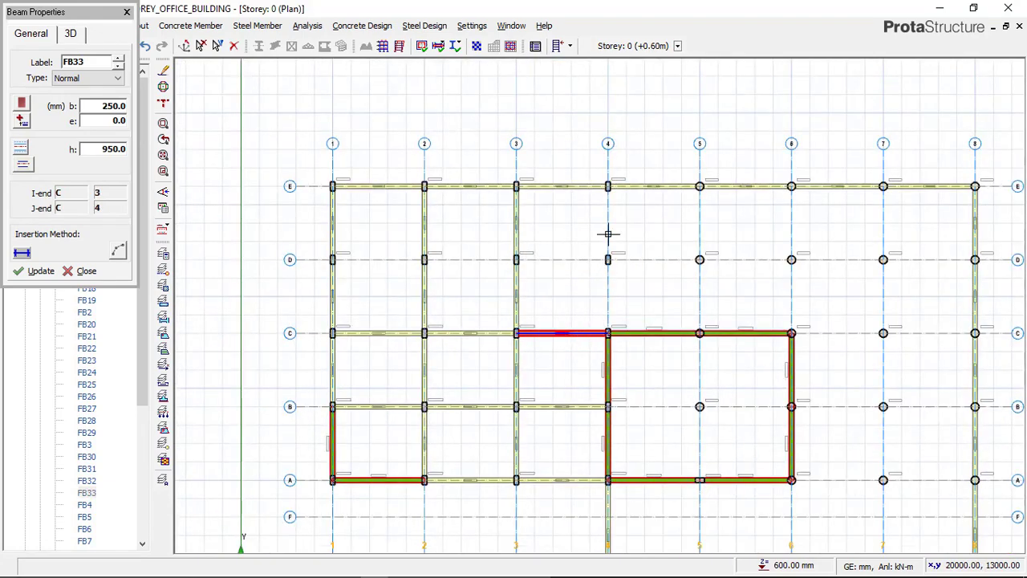
click(617, 300)
scroll(601, 316, up, 1)
click(604, 325)
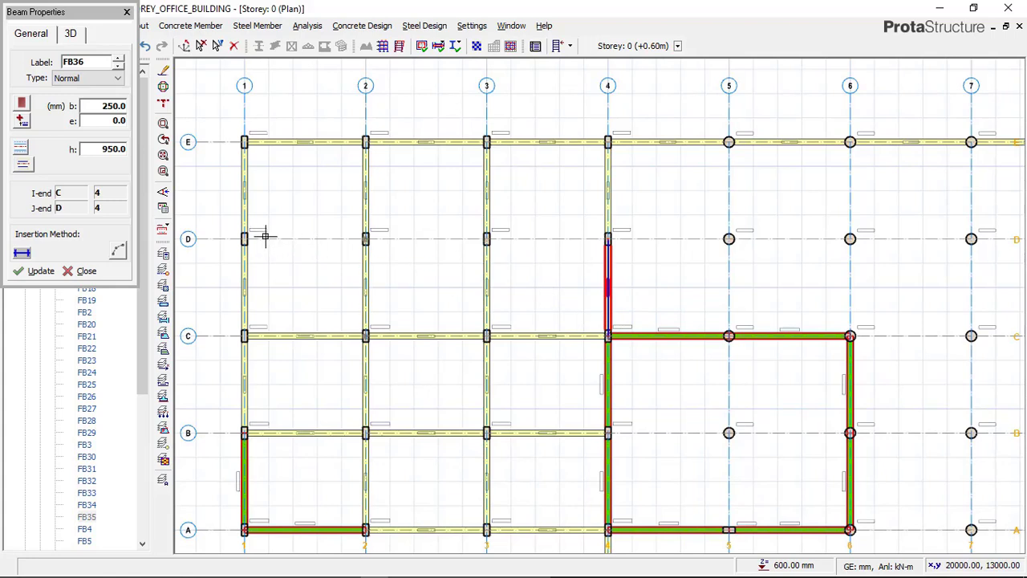
click(485, 238)
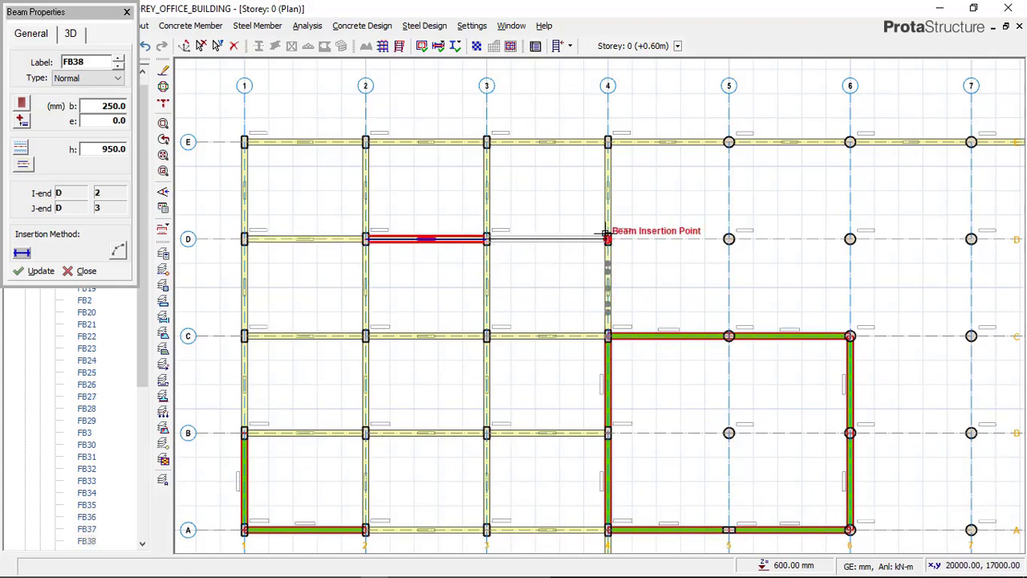
click(608, 239)
Insert beams along axis 5 from axis E through axis D to the wall on axis C
scroll(562, 259, down, 1)
middle_drag(676, 206, 562, 190)
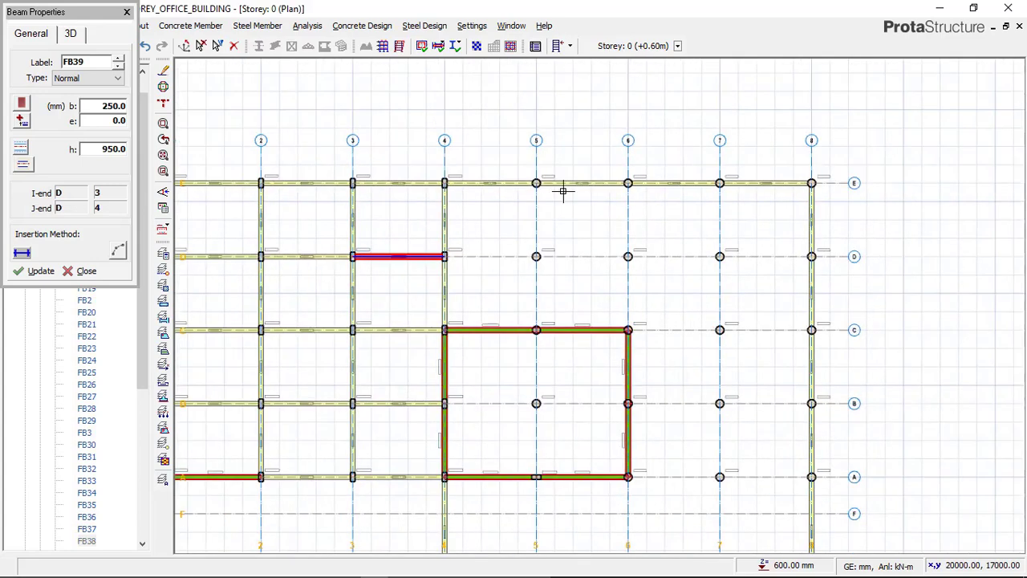
scroll(536, 174, up, 1)
click(546, 216)
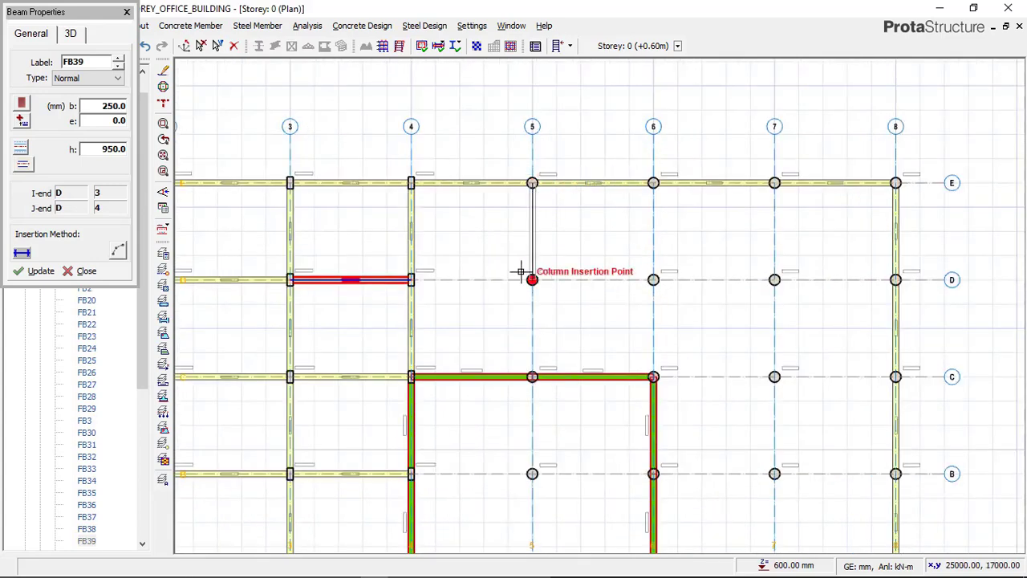
click(568, 319)
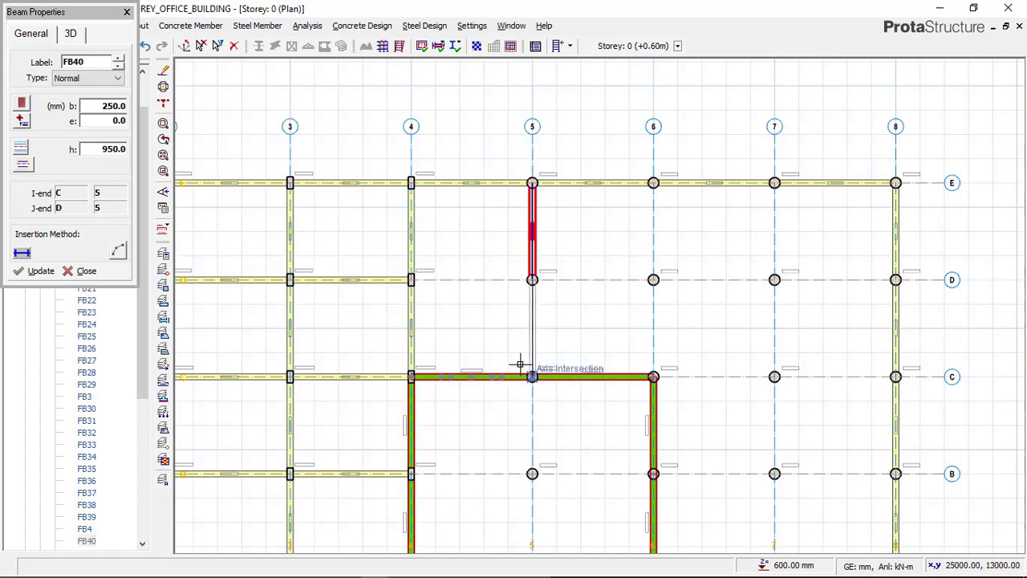
click(520, 364)
Insert beams along axis 6 from axis E through axis D to the wall corner on axis C
scroll(551, 246, down, 2)
scroll(558, 353, up, 1)
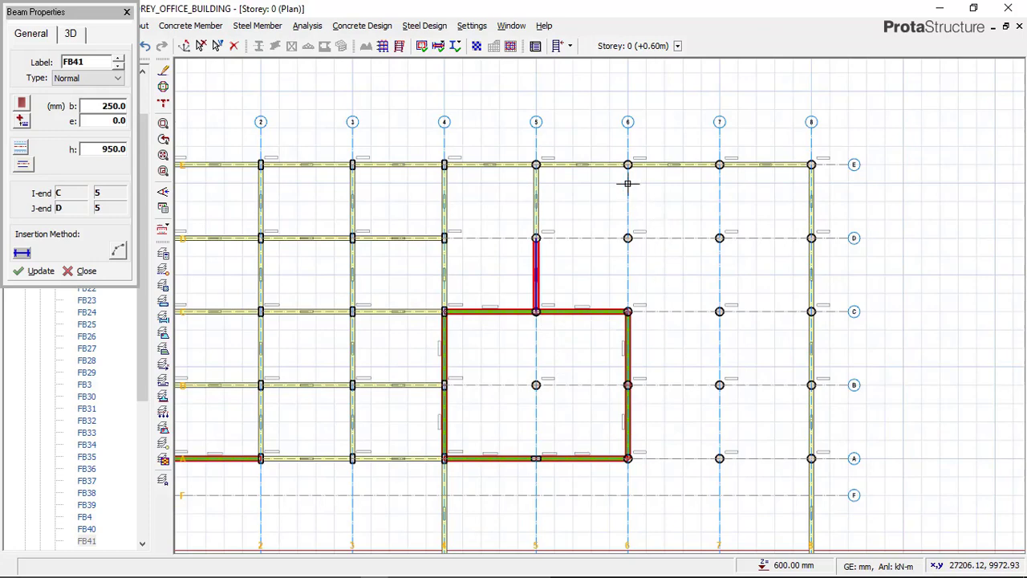
scroll(627, 183, up, 1)
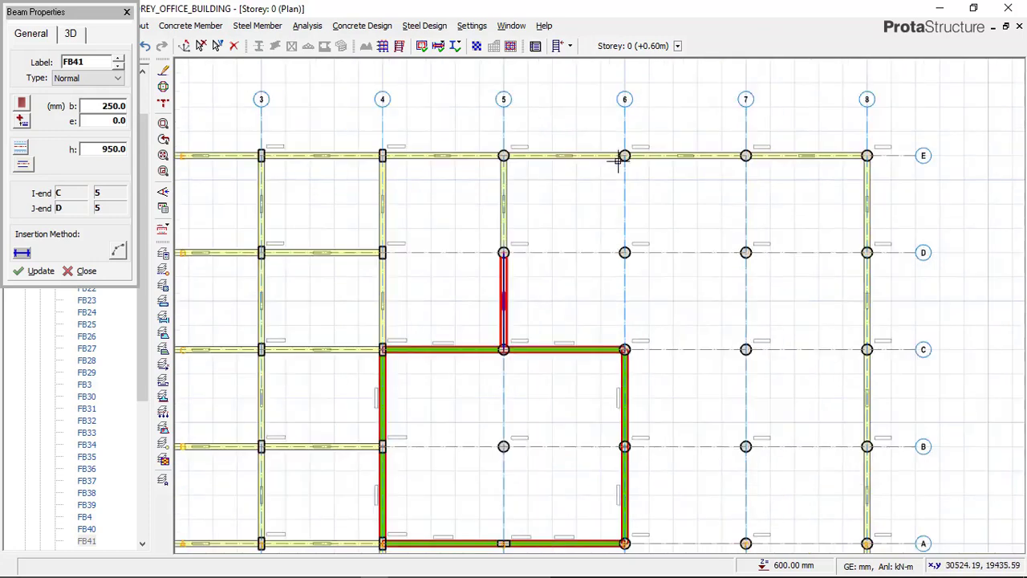
click(622, 246)
click(651, 321)
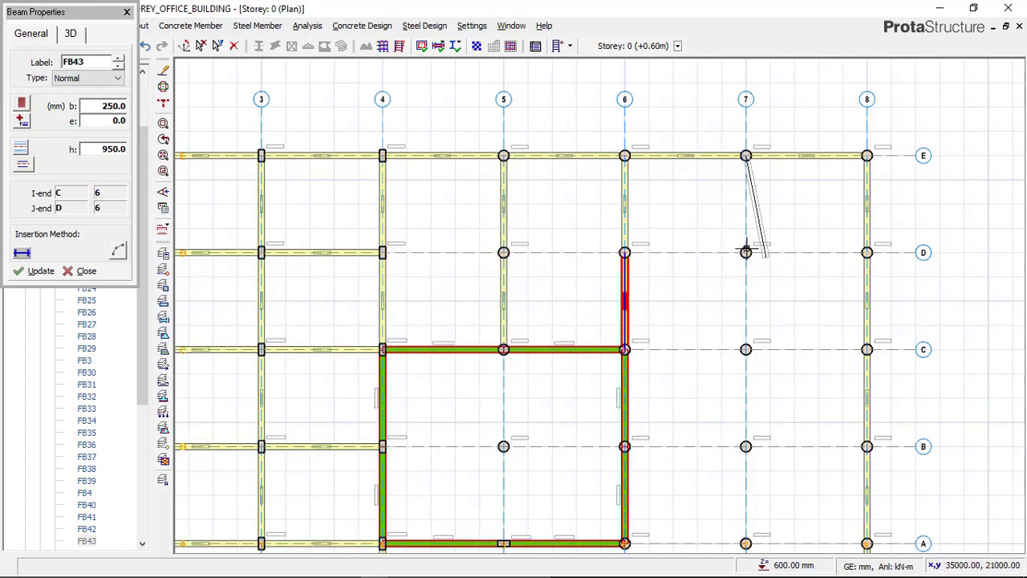
Insert beams along axis 7 from axis E through axes D, C and B to the column on axis A
click(742, 343)
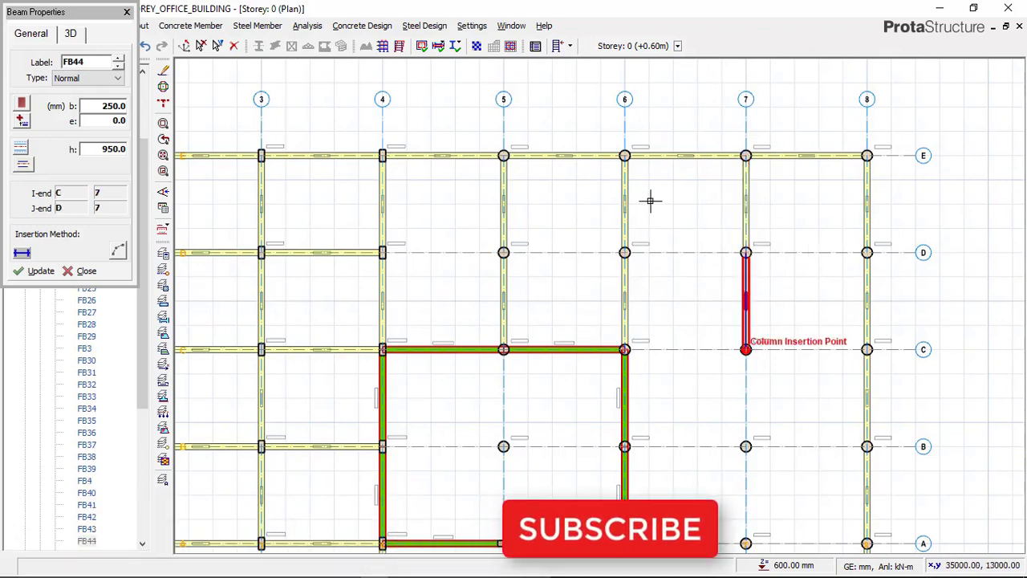
scroll(653, 201, down, 1)
middle_drag(692, 241, 676, 196)
scroll(717, 335, up, 1)
click(705, 340)
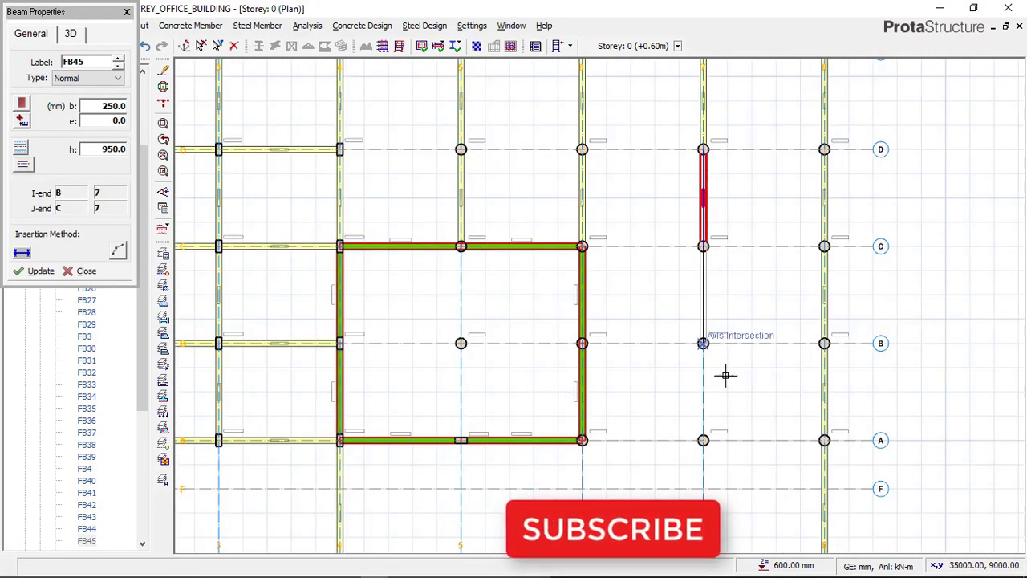
click(703, 438)
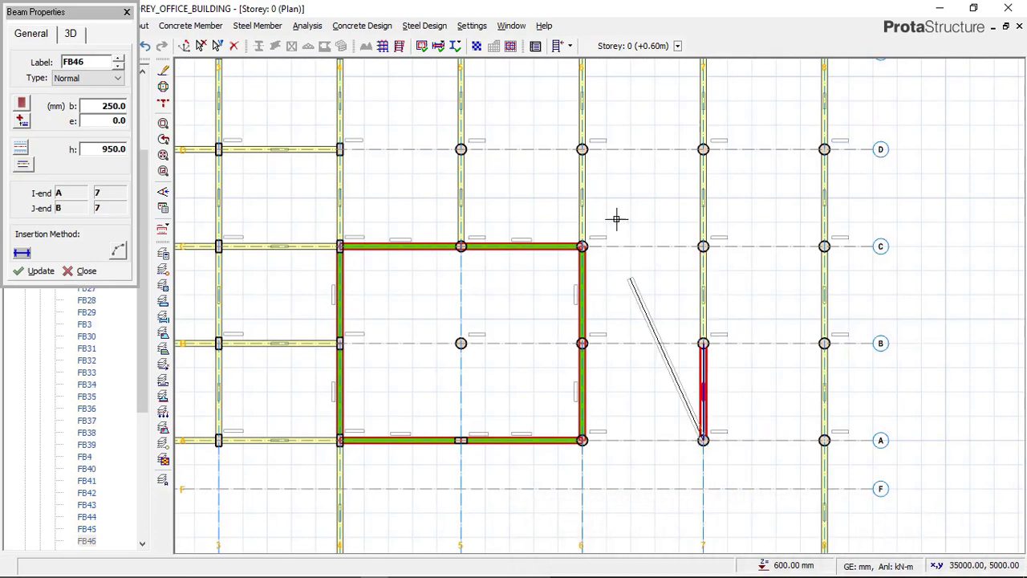
Insert beams along axis A from the wall corner on axis 6 through axis 7 to axis 8
scroll(708, 334, down, 2)
scroll(694, 426, up, 1)
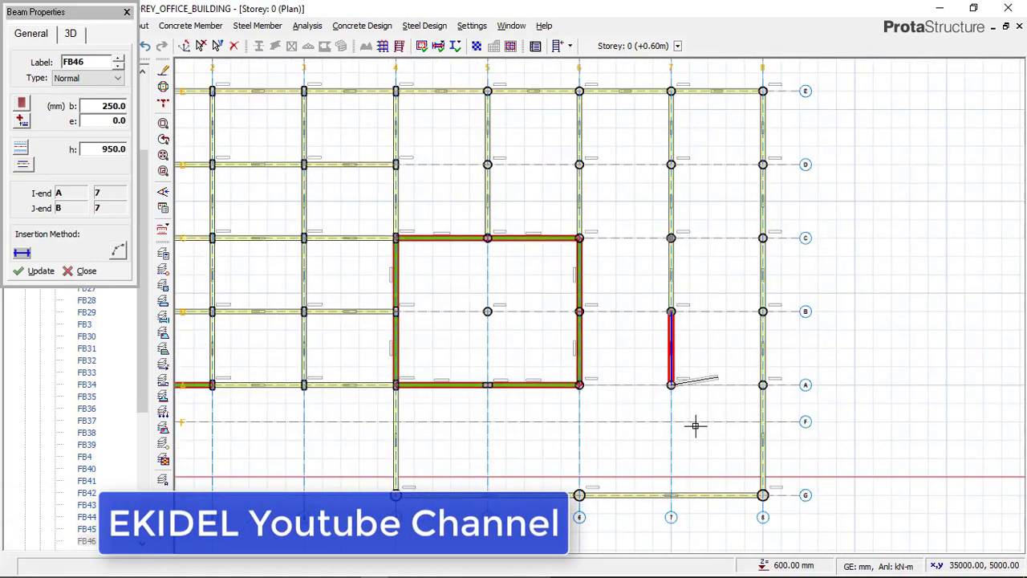
click(579, 384)
click(671, 385)
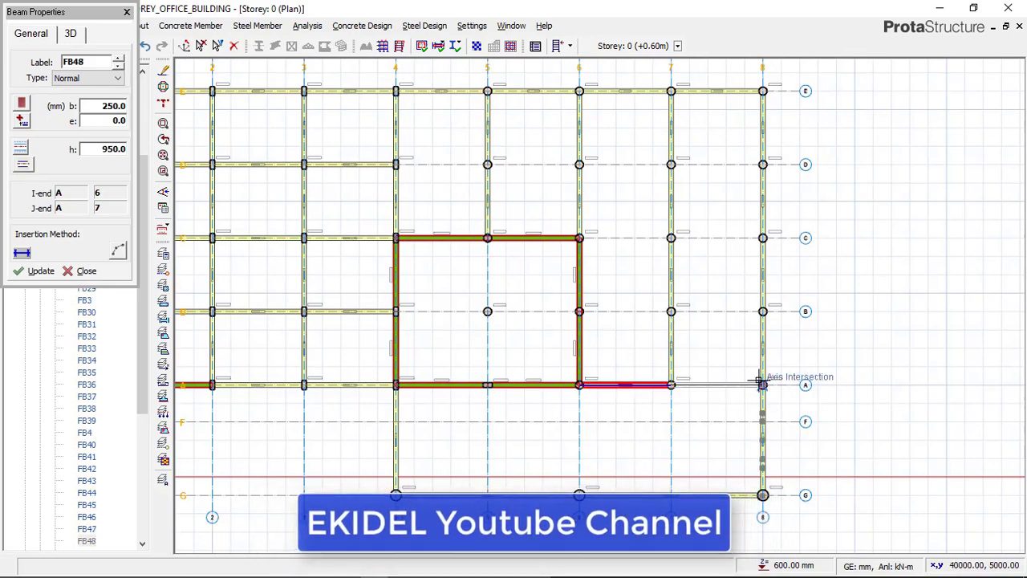
click(762, 384)
Insert beams along axis D from axis 4 through axes 5, 6 and 7 to axis 8
scroll(696, 353, down, 1)
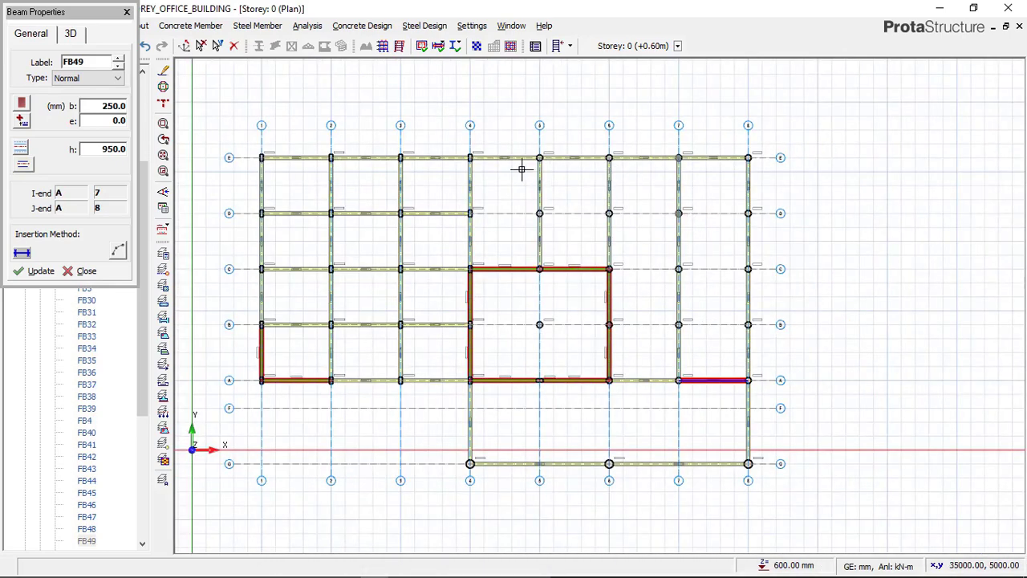
scroll(471, 202, up, 1)
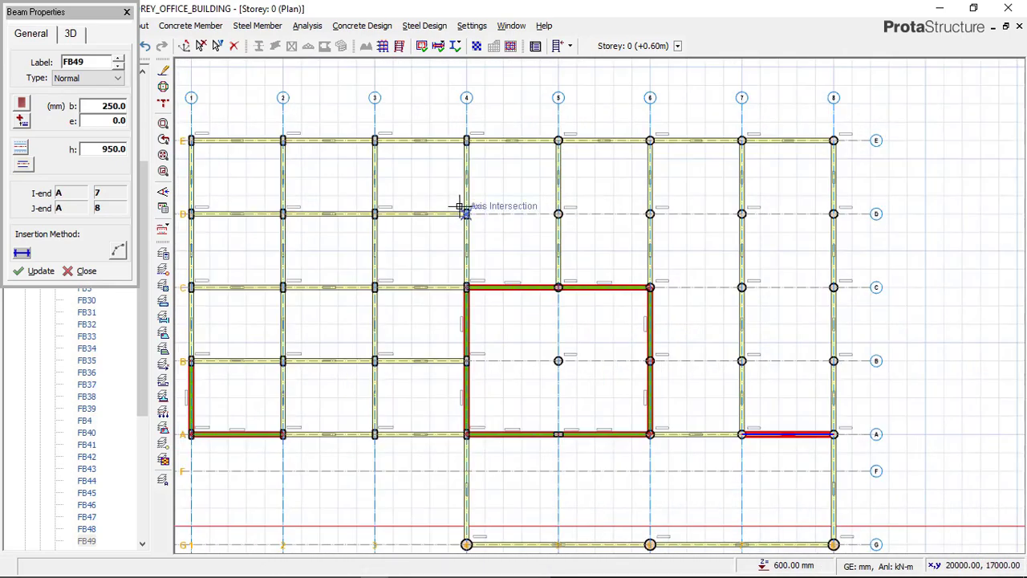
click(555, 211)
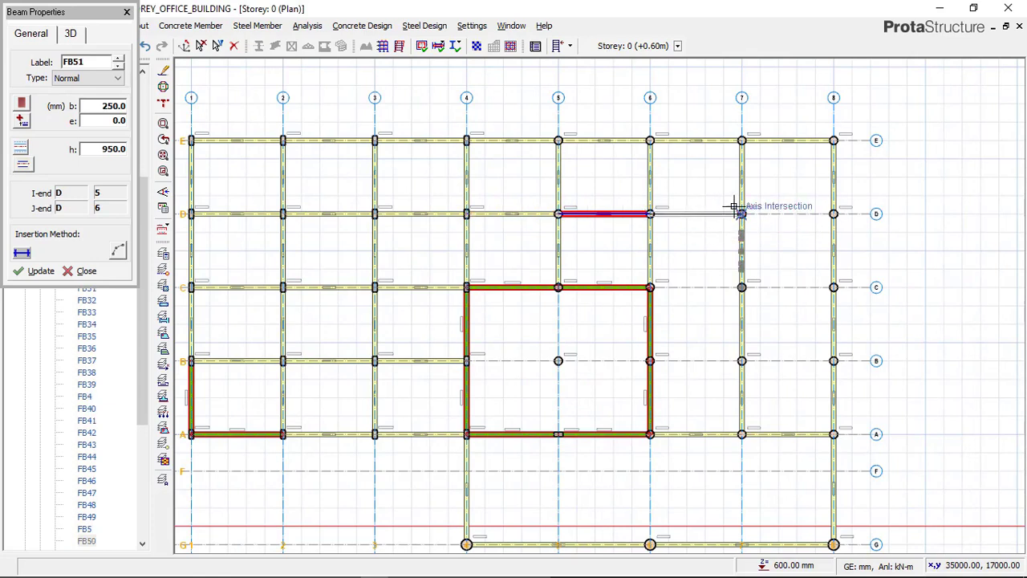
click(831, 229)
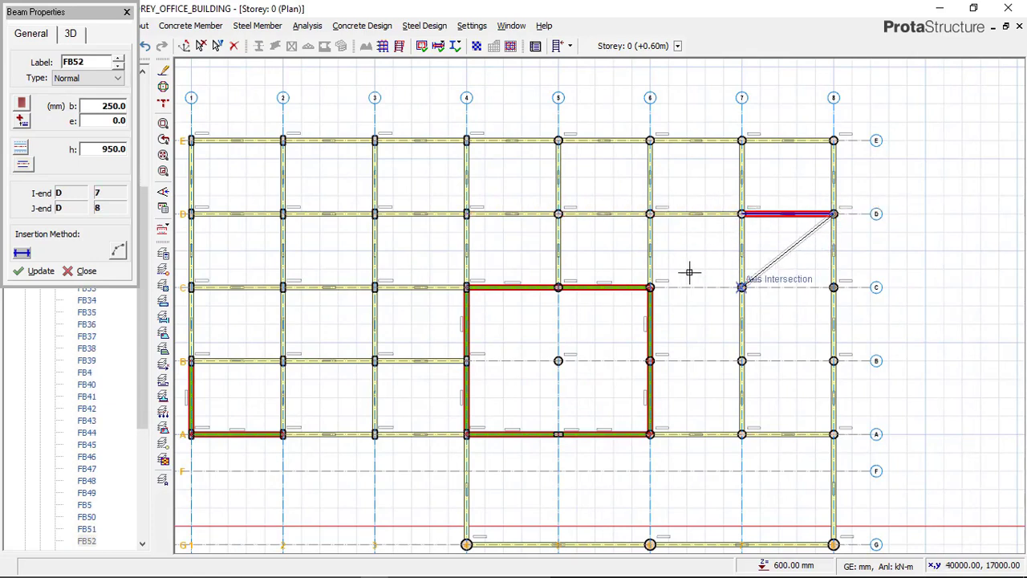
Insert beams along axes C and B, each running from axis 6 through axis 7 to axis 8
click(647, 282)
click(741, 286)
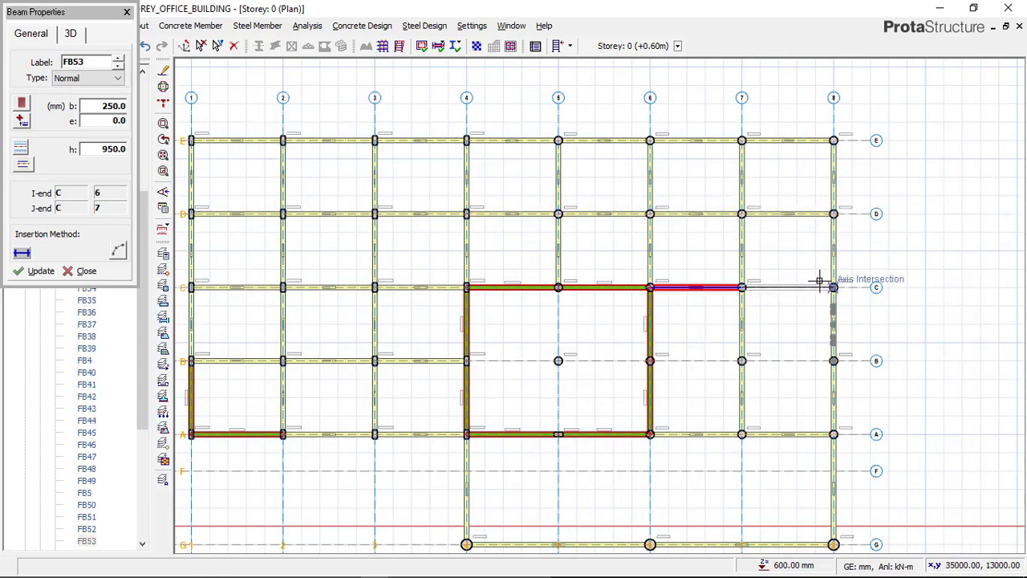
click(832, 287)
click(648, 357)
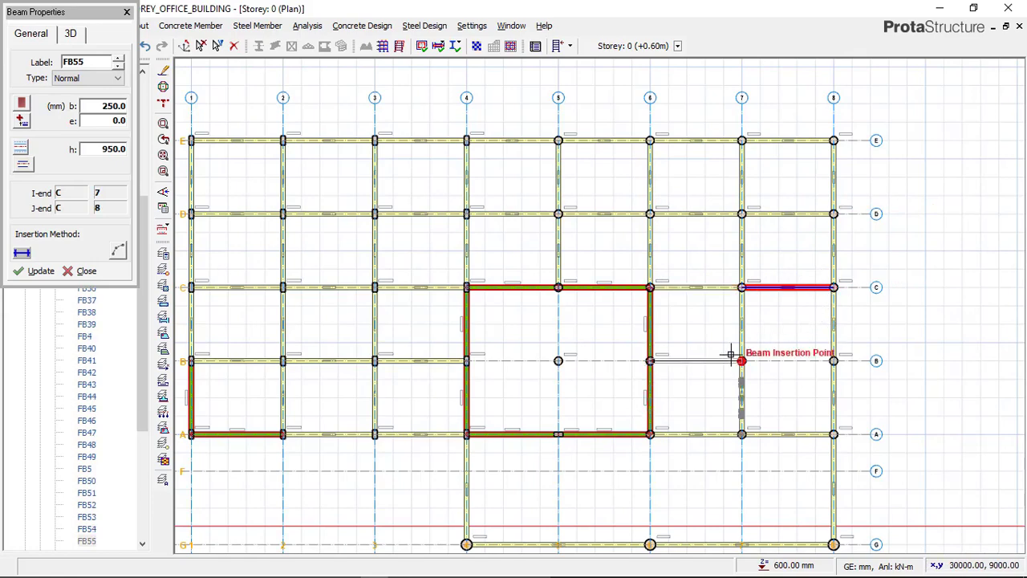
click(741, 359)
click(817, 353)
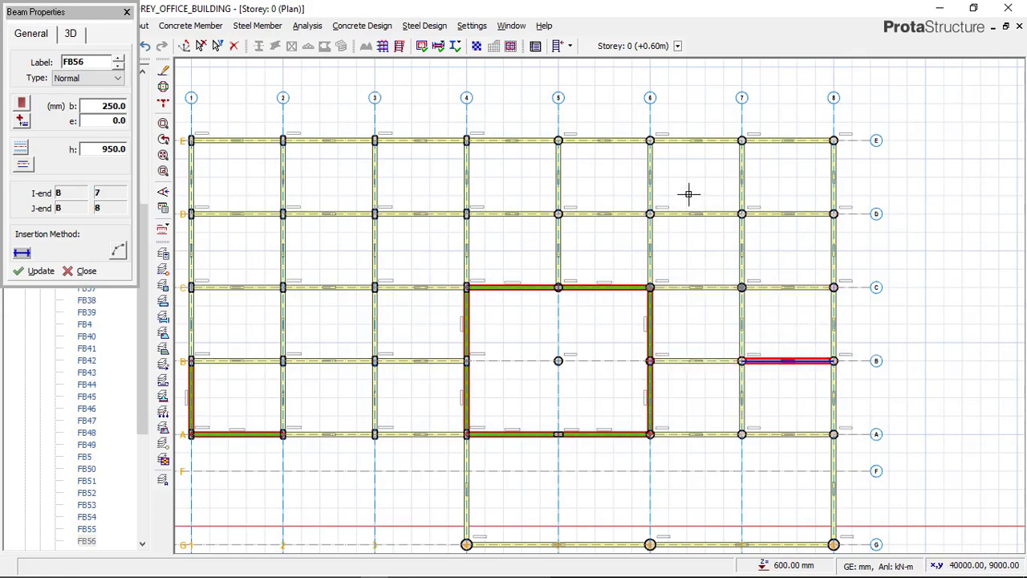
Insert a beam along axis 6 from the wall corner on axis A to the column on axis G
scroll(639, 280, down, 3)
scroll(615, 345, up, 3)
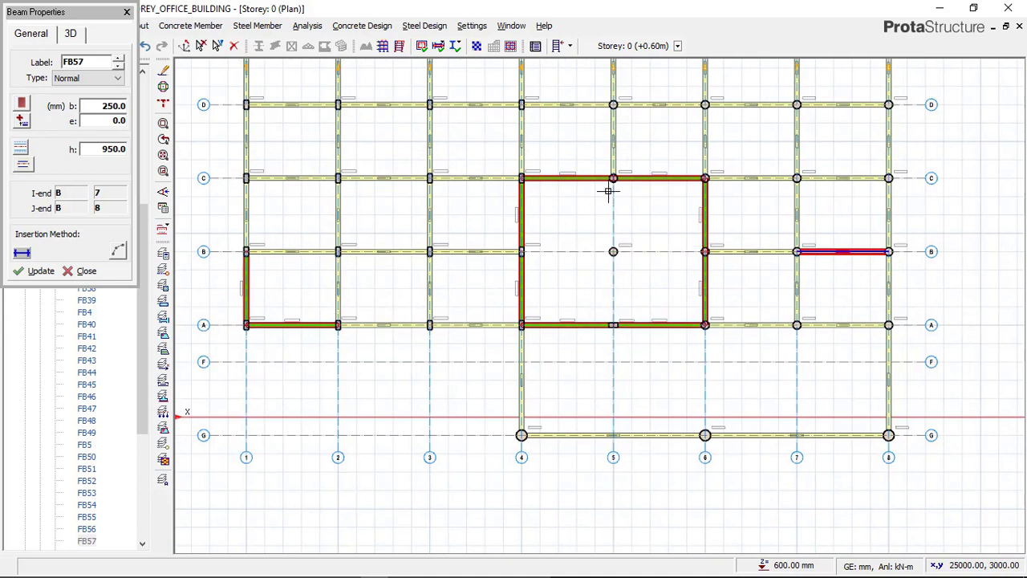
click(705, 324)
click(704, 434)
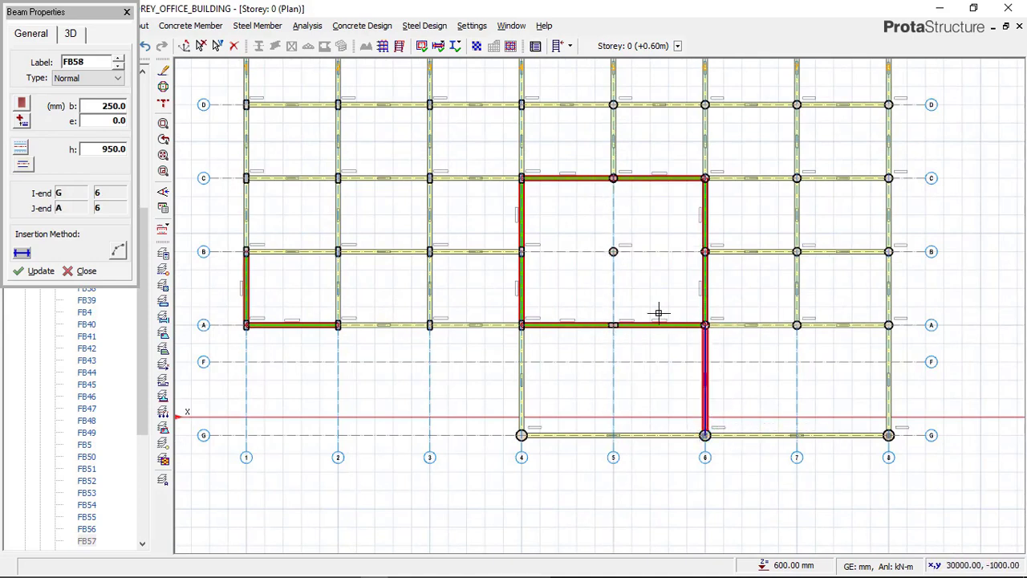
Insert beams along axis 5 from axis C through the column on axis B to axis A
click(613, 178)
click(613, 251)
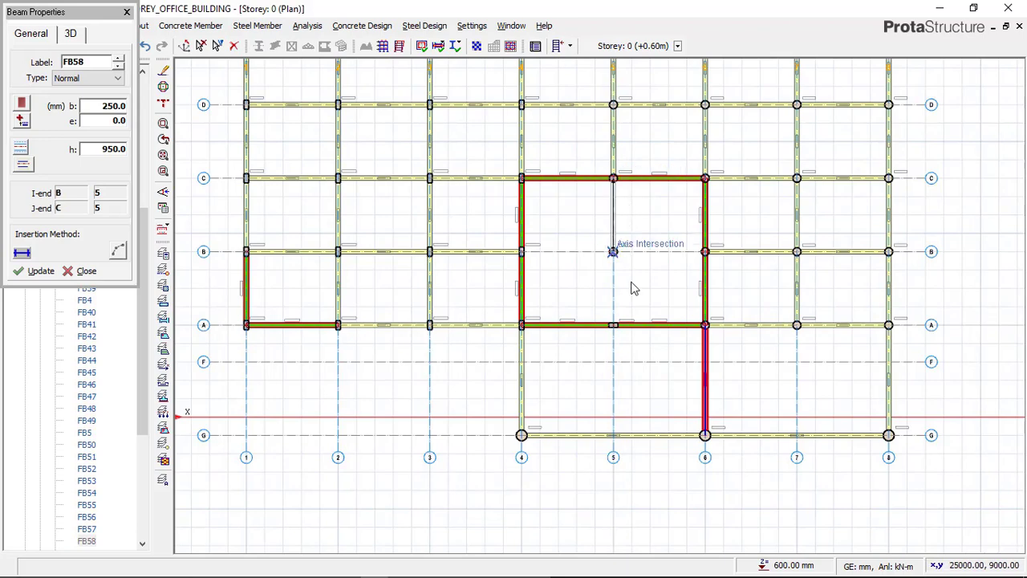
click(612, 324)
scroll(564, 303, down, 1)
middle_drag(585, 300, 557, 330)
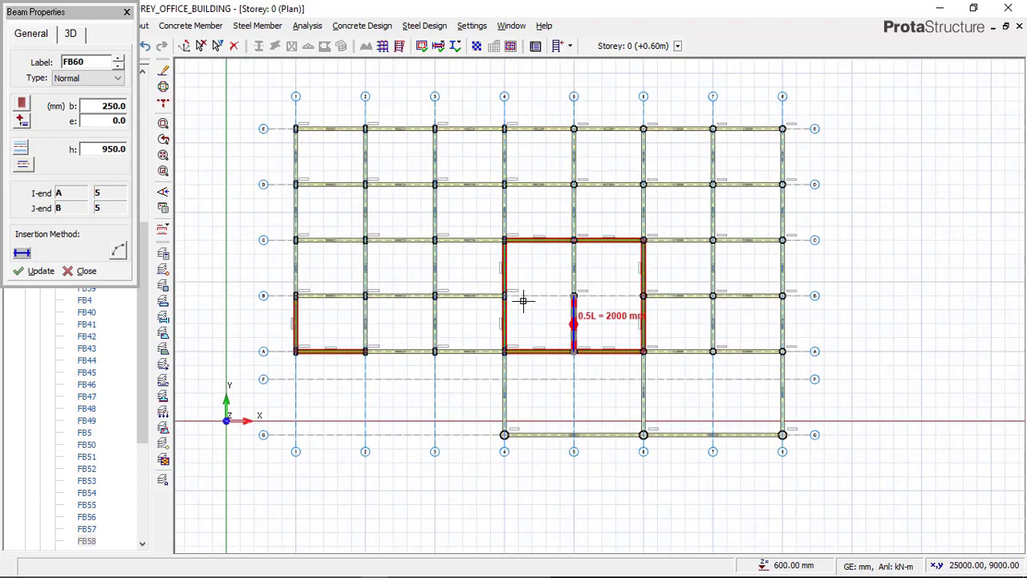
Insert beams along axis B from axis 4 through the column on axis 5 to axis 6
scroll(528, 303, up, 2)
scroll(504, 291, up, 1)
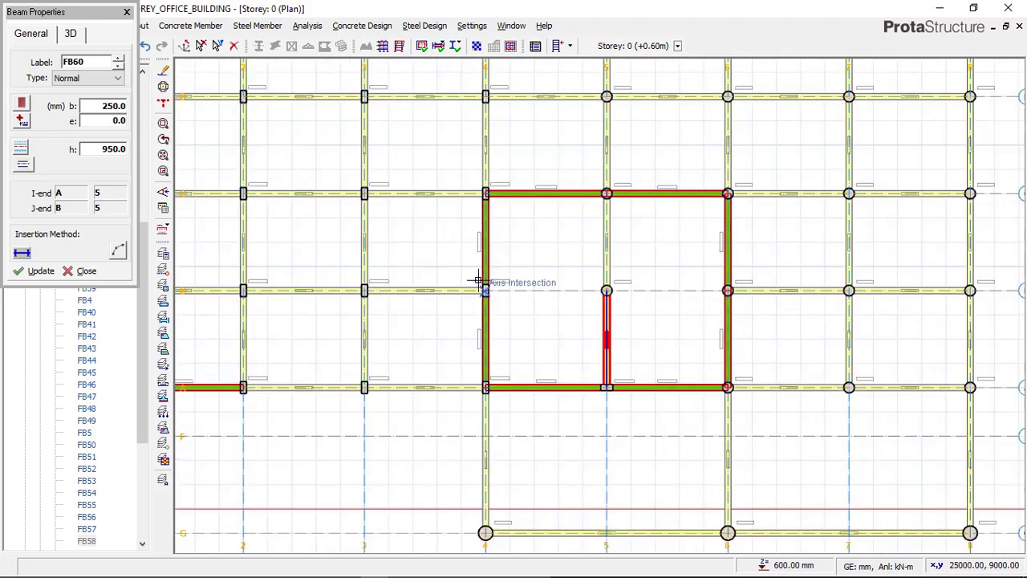
click(608, 291)
click(722, 289)
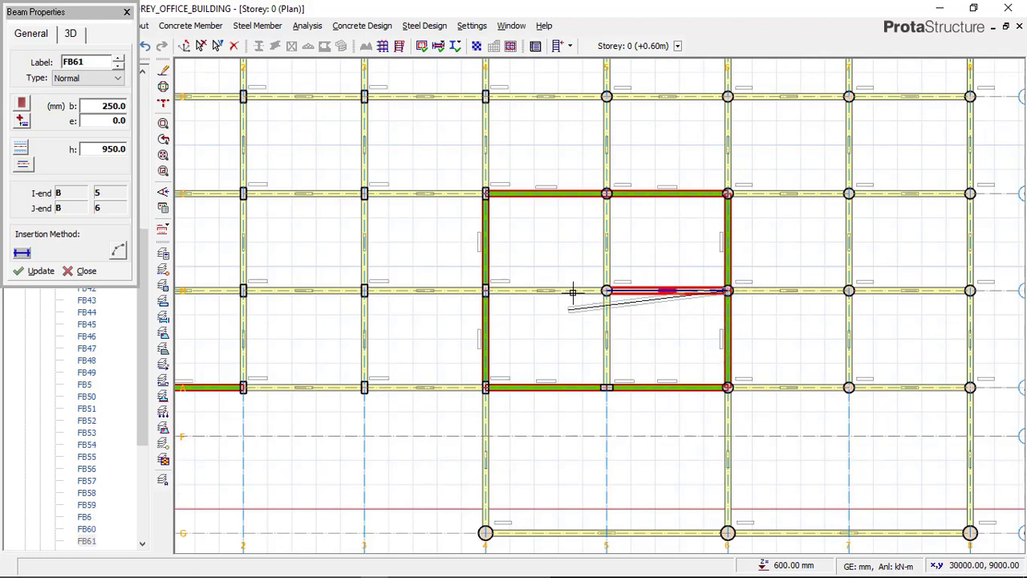
scroll(639, 290, down, 2)
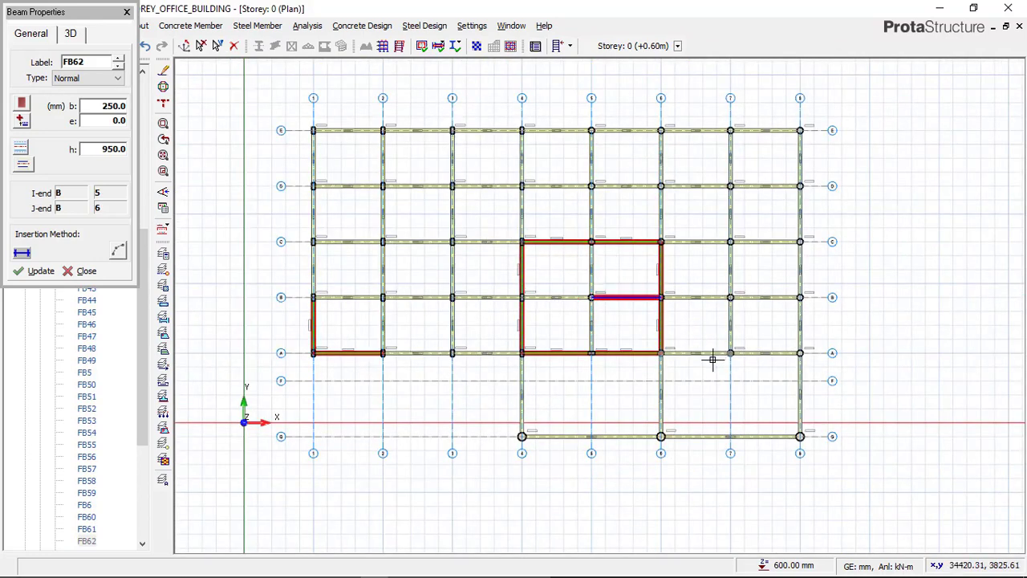
Insert beams along axes 7 and 5, each running from axis A to the beam on axis G
scroll(732, 350, up, 2)
middle_drag(733, 349, 663, 287)
click(661, 278)
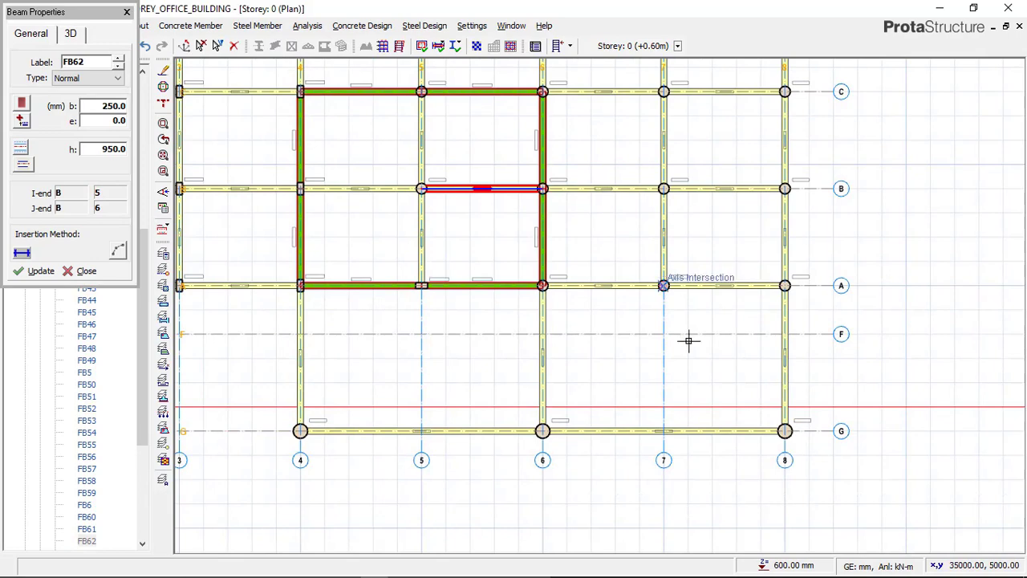
click(662, 427)
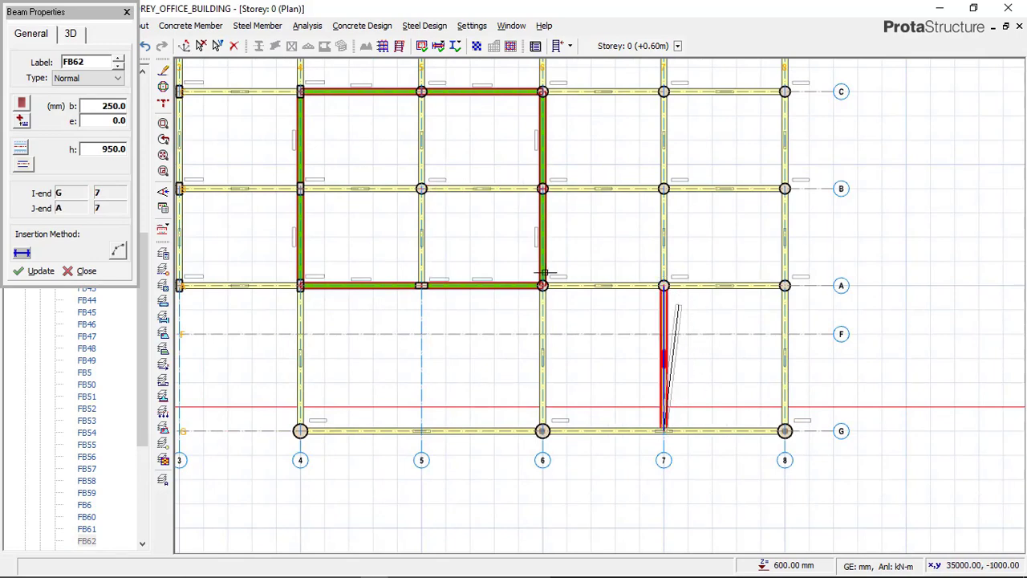
click(411, 278)
click(418, 422)
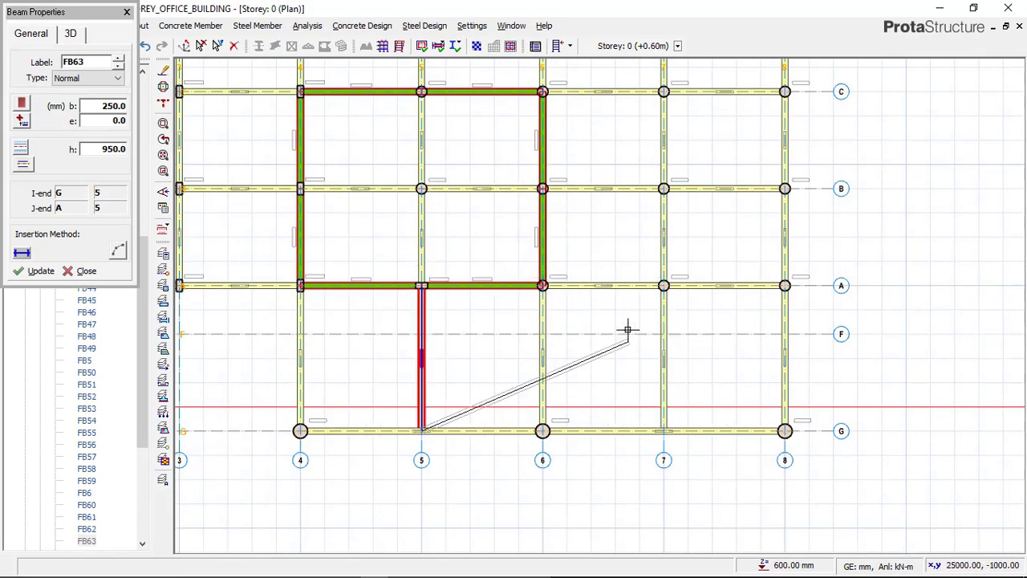
Check the beam layout across the whole storey plan and close the beam properties
scroll(609, 305, down, 2)
middle_drag(598, 283, 625, 354)
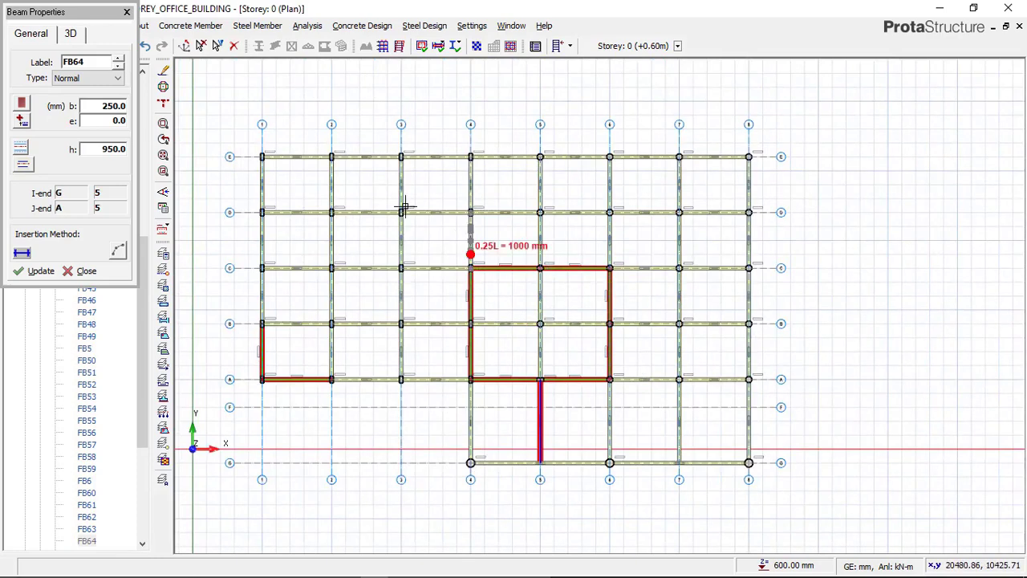
scroll(541, 155, up, 2)
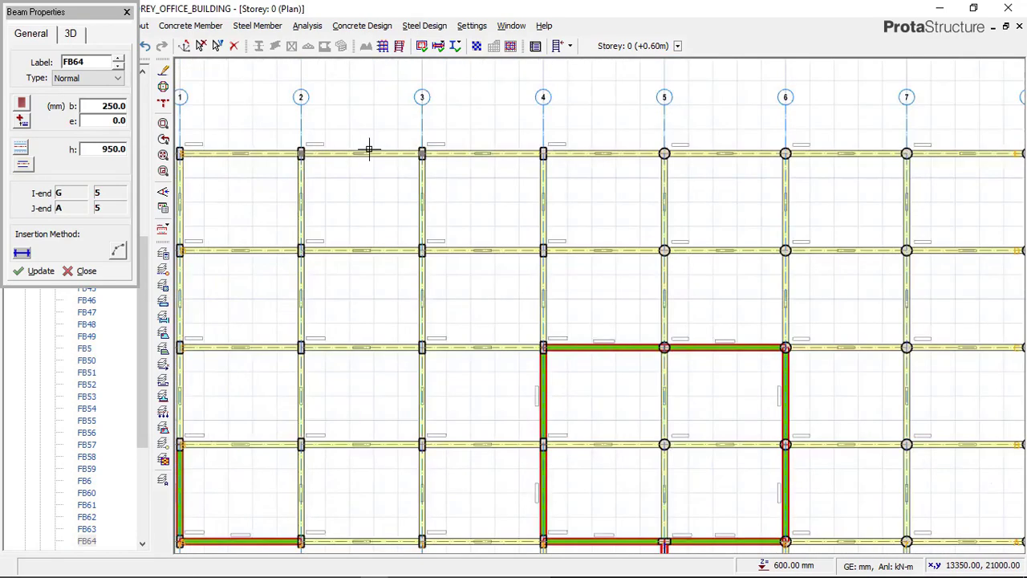
scroll(538, 139, down, 2)
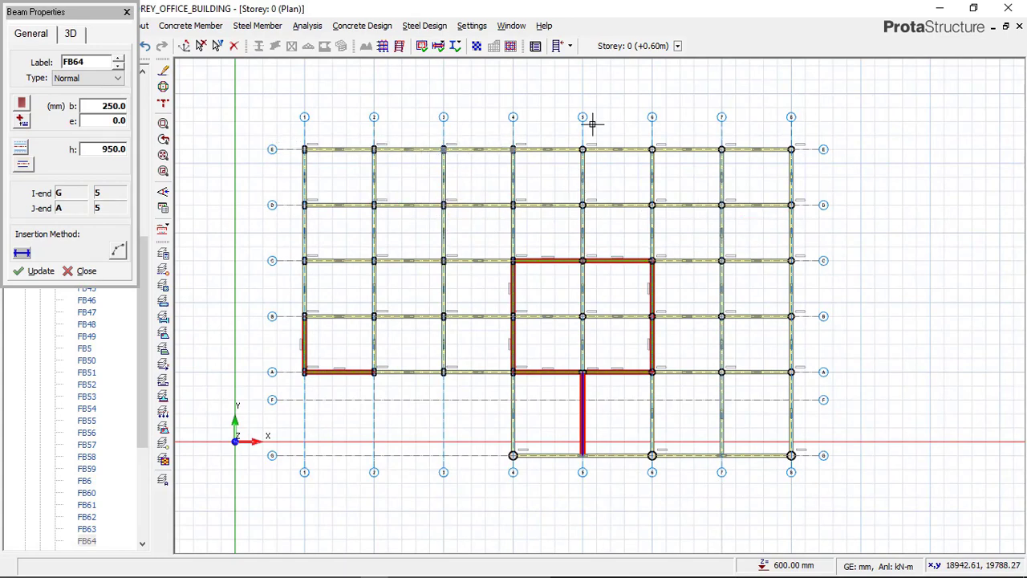
scroll(547, 372, up, 1)
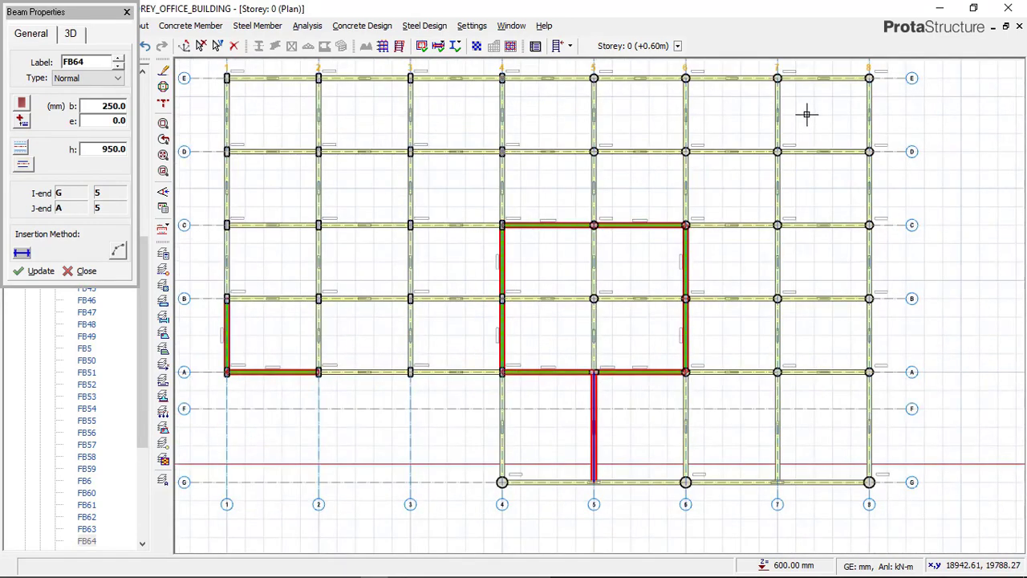
click(126, 13)
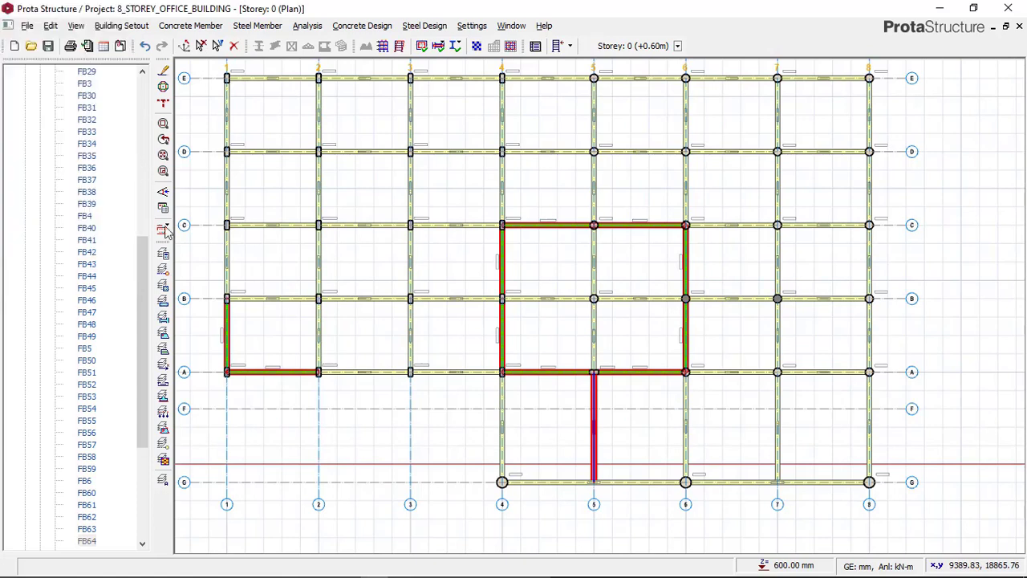
Display the Storey 0 view in 3D and examine the foundation-level beams around the building
click(141, 113)
click(75, 107)
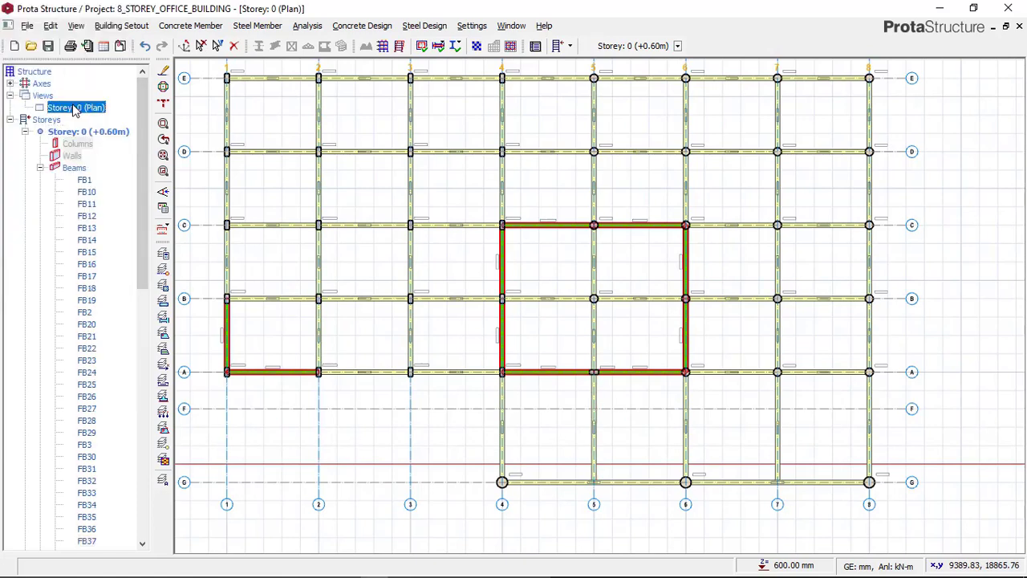
right_click(97, 106)
click(112, 128)
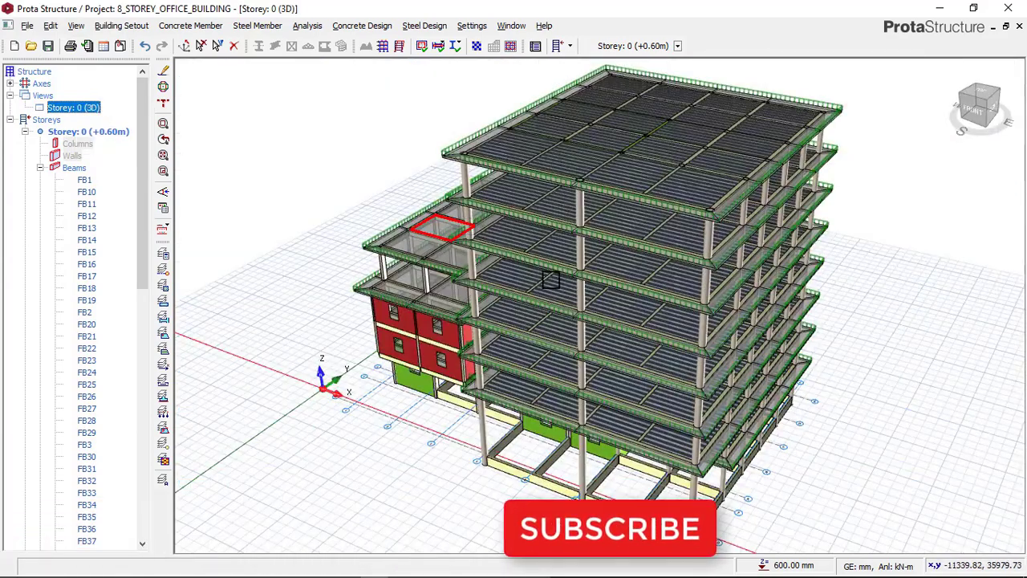
middle_drag(525, 332, 607, 299)
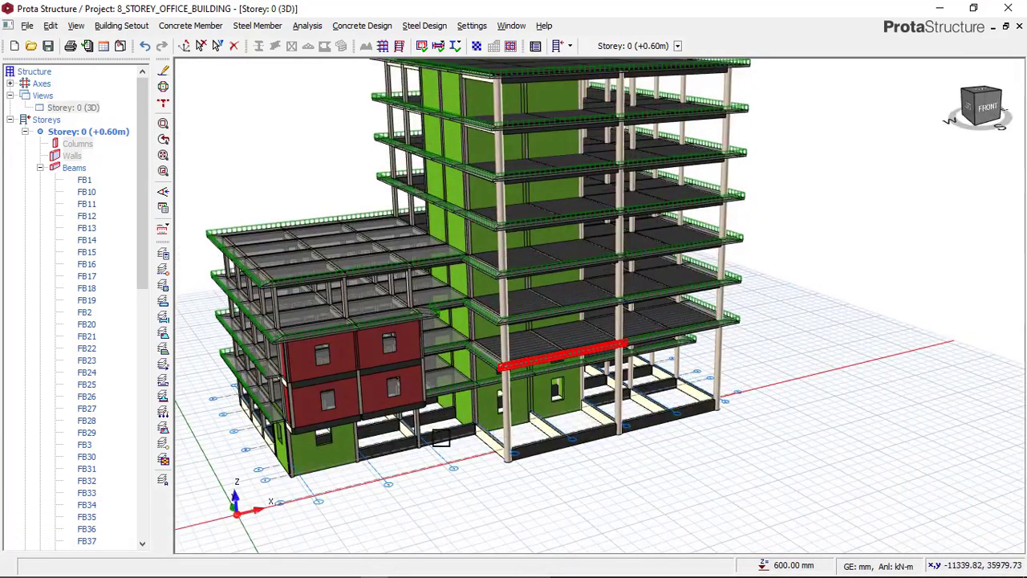
middle_drag(428, 439, 522, 336)
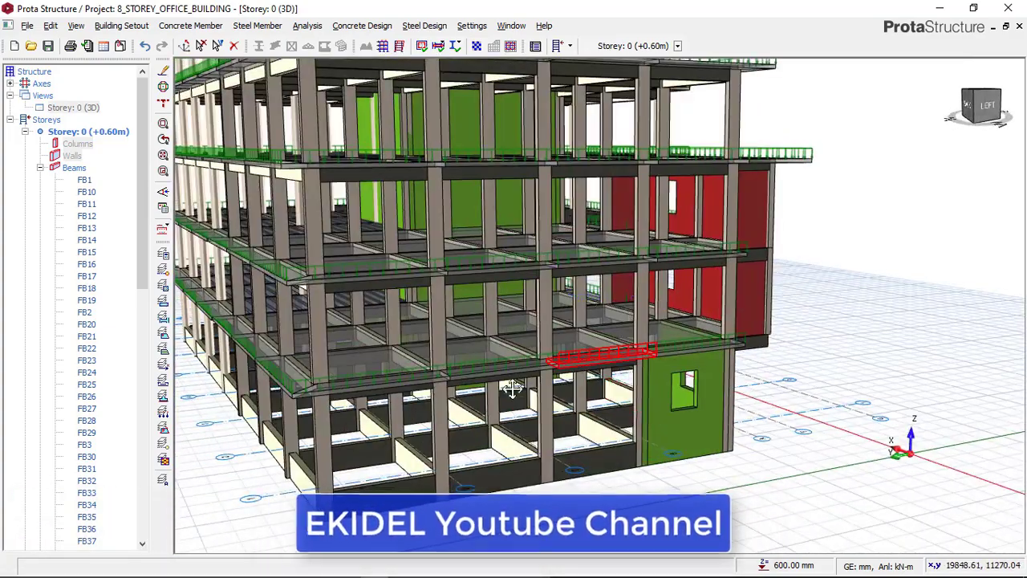
scroll(429, 353, up, 3)
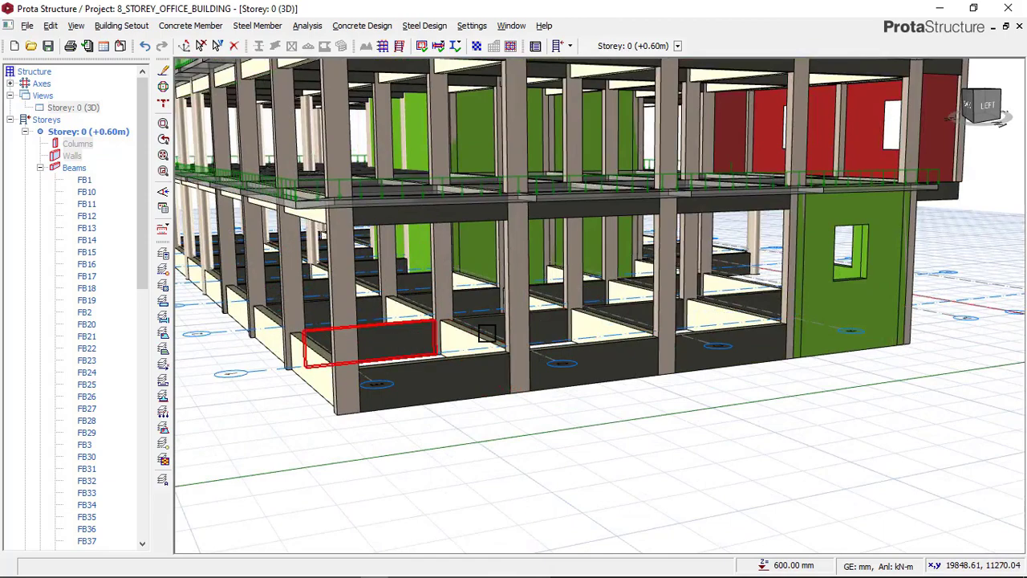
scroll(500, 329, down, 1)
middle_drag(571, 312, 515, 365)
scroll(557, 356, down, 1)
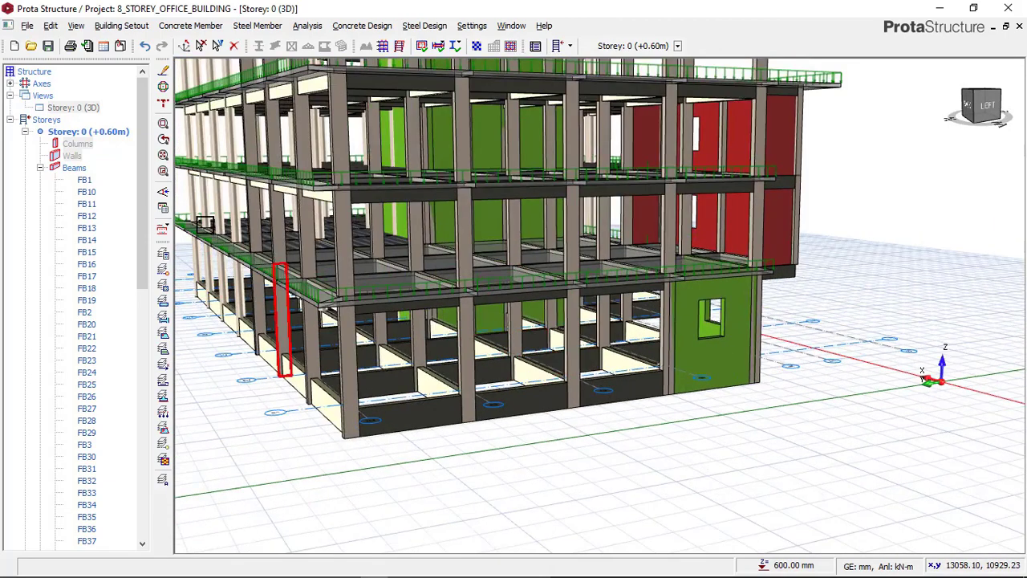
Return the Storey 0 view to plan and frame the bays near axes 1 to 7
click(92, 110)
right_click(93, 110)
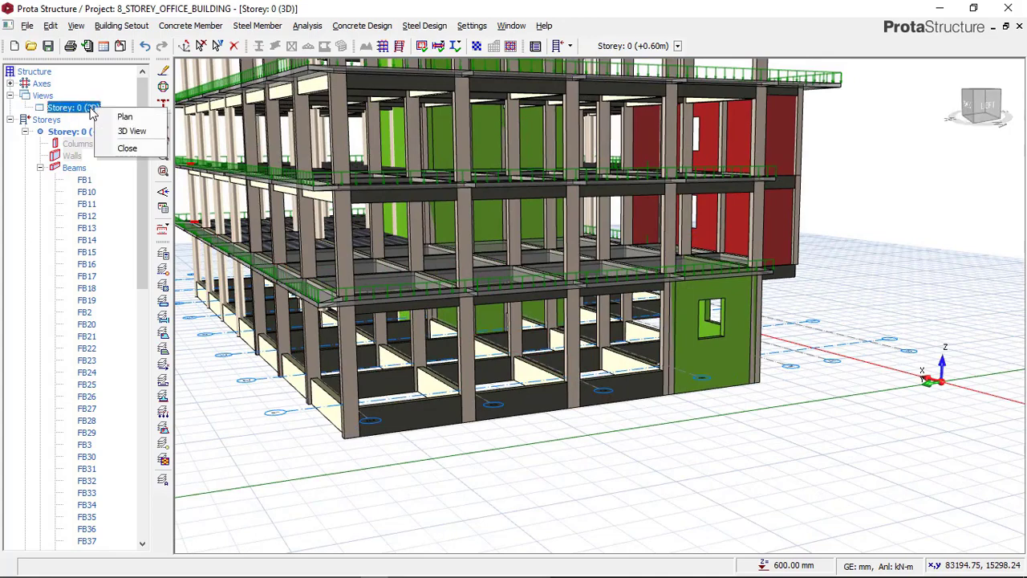
click(126, 118)
scroll(516, 301, down, 1)
scroll(465, 176, up, 2)
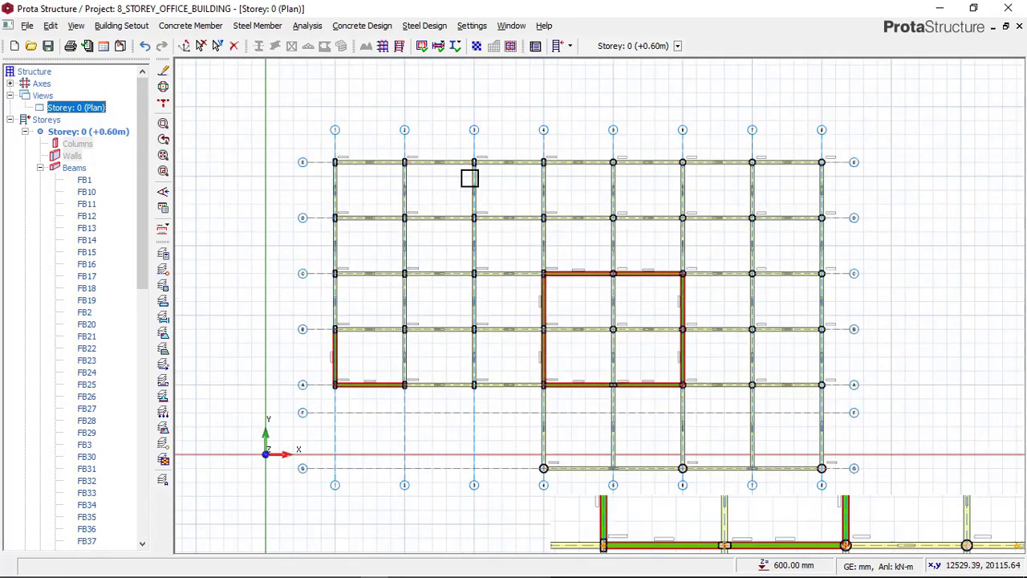
middle_drag(441, 162, 422, 109)
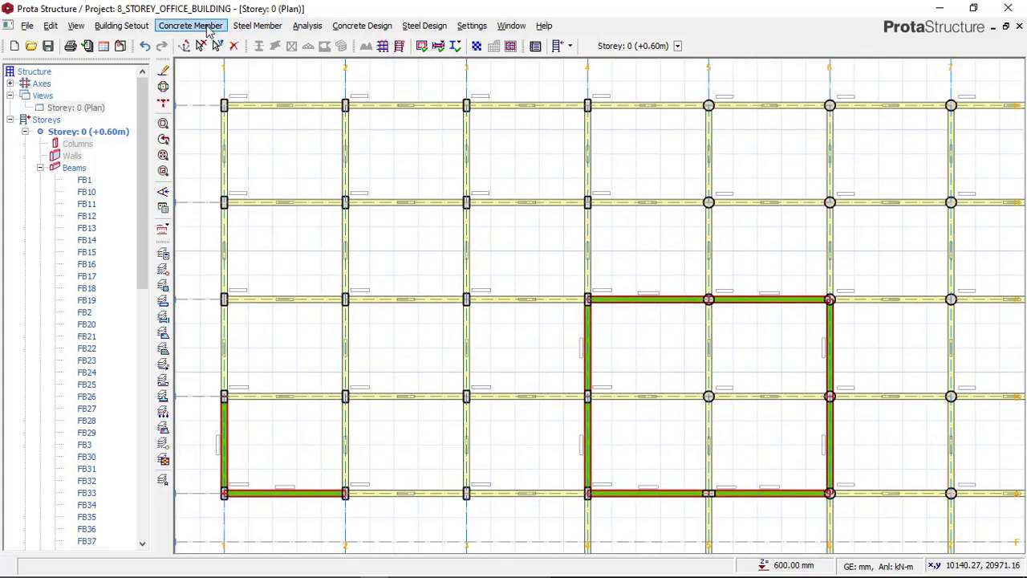
Start a new concrete slab with a depth of 200 mm and a cantilever length of 0
click(205, 27)
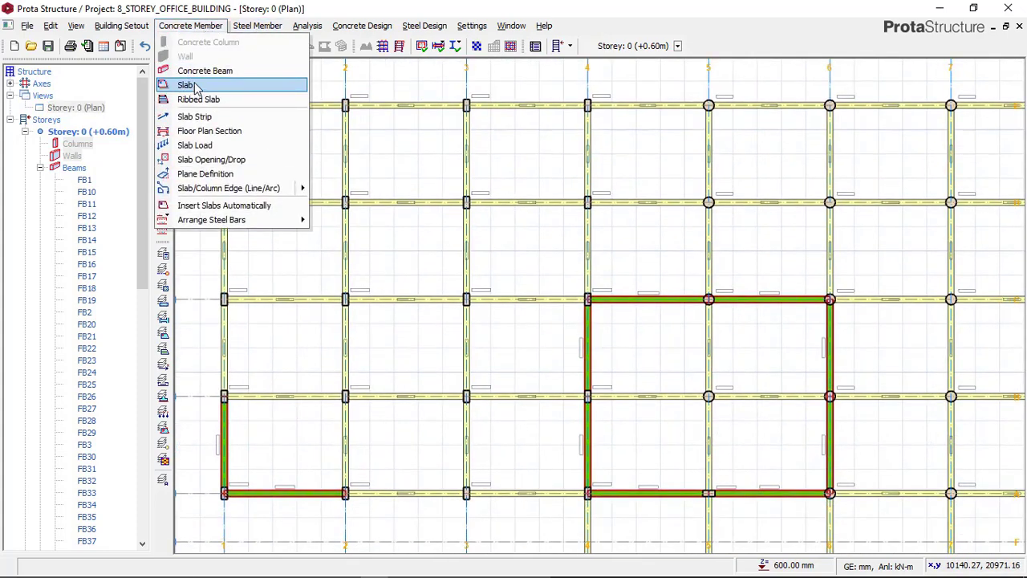
click(195, 87)
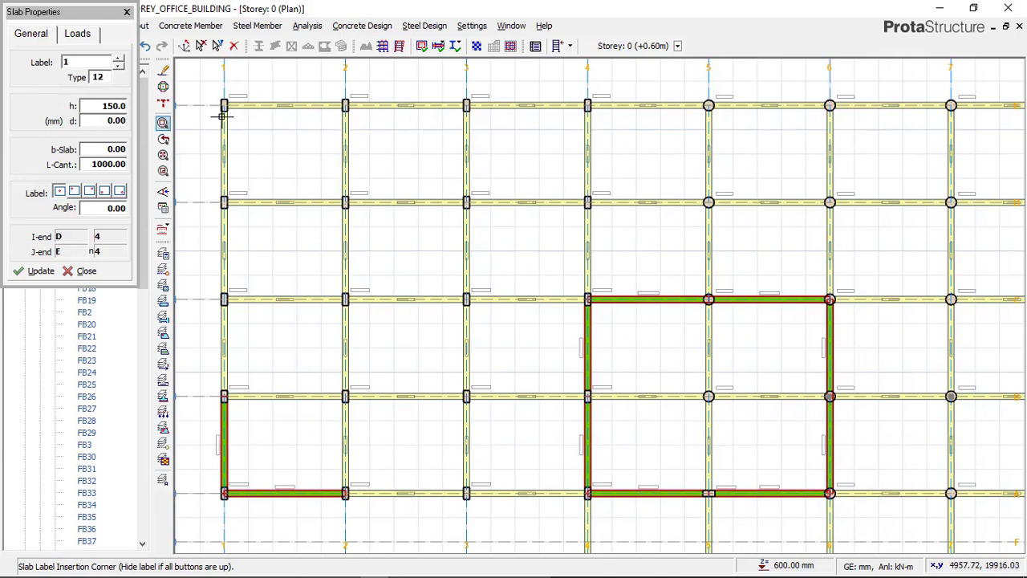
click(121, 105)
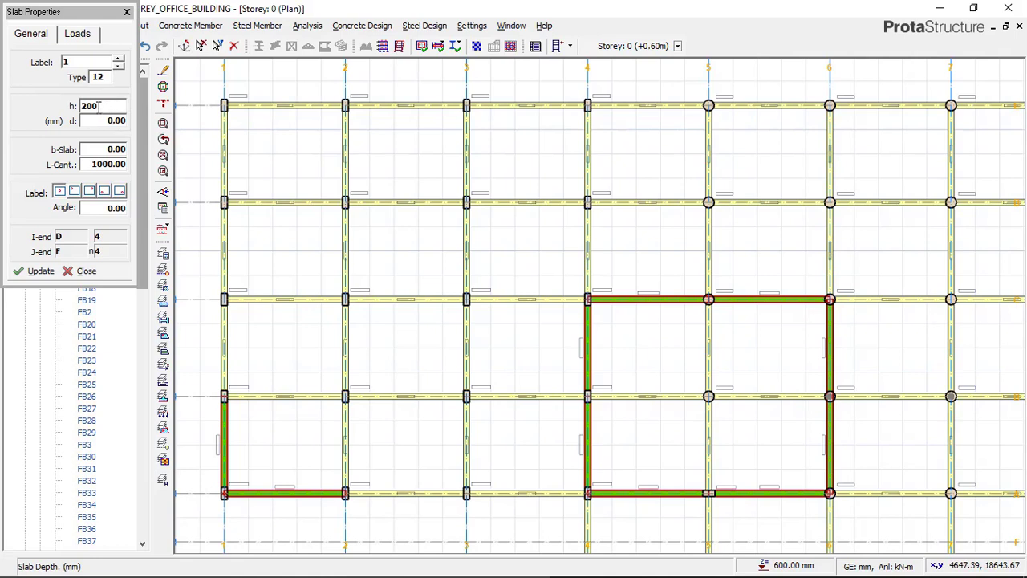
click(121, 164)
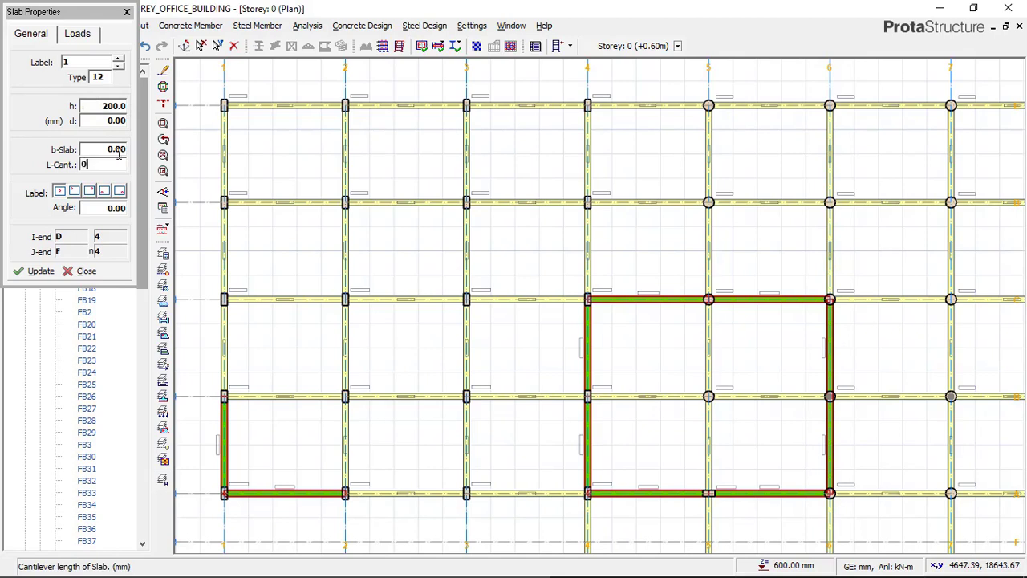
Change the slab to type 1 with a depth of 200 mm and a concrete cover of 50 mm
click(107, 80)
click(124, 88)
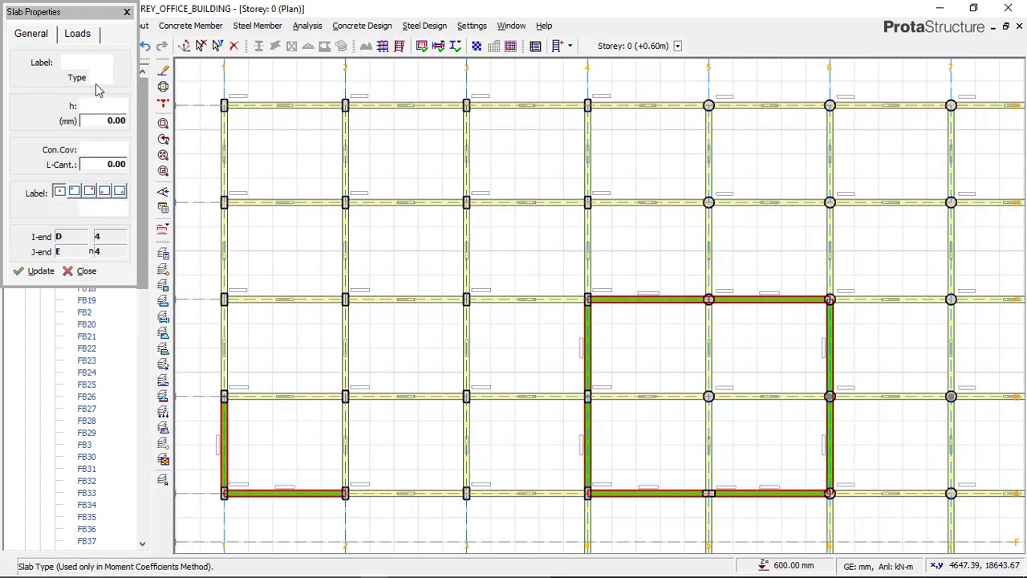
click(118, 107)
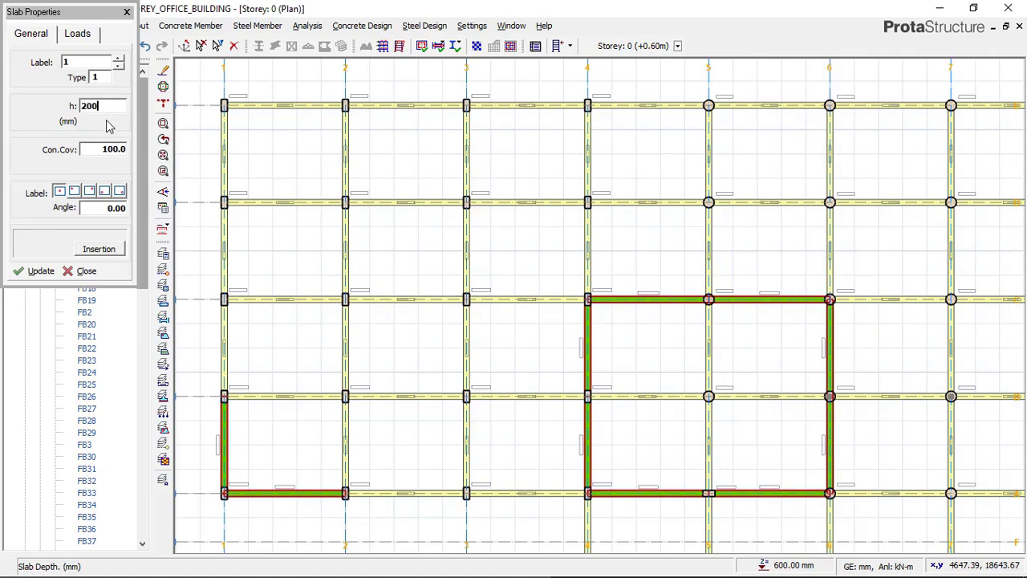
click(118, 151)
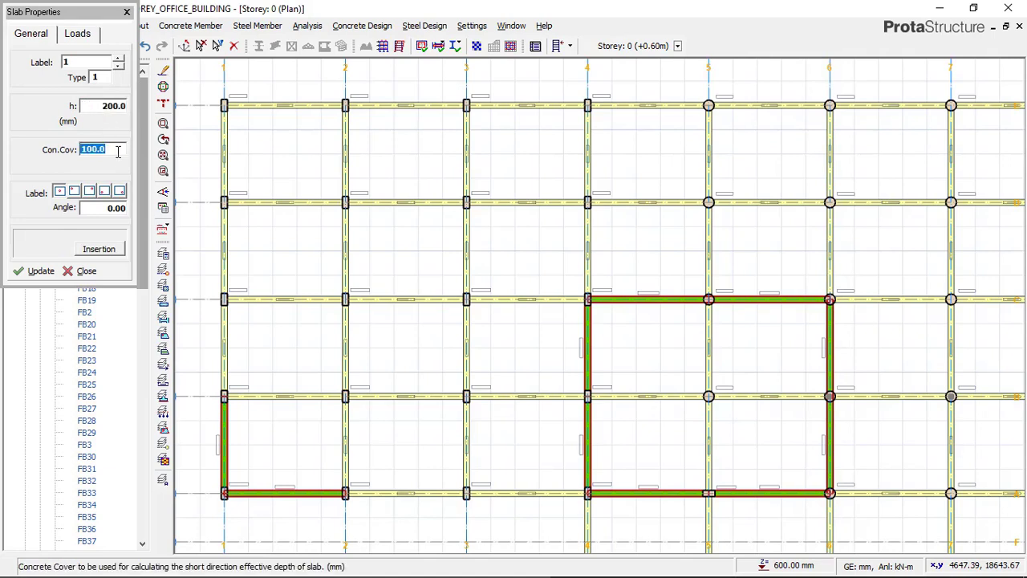
text(50)
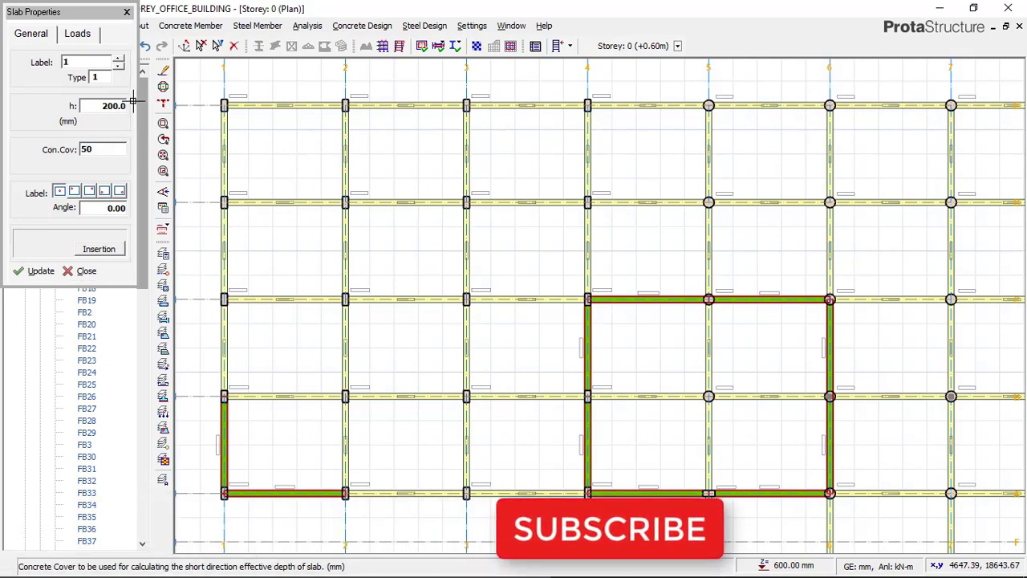
key(Return)
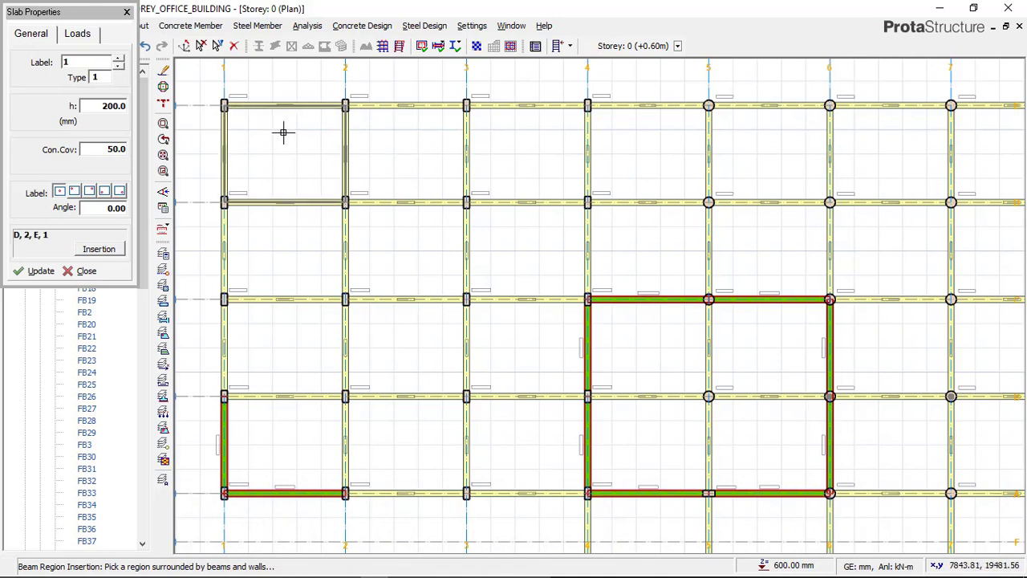
click(112, 147)
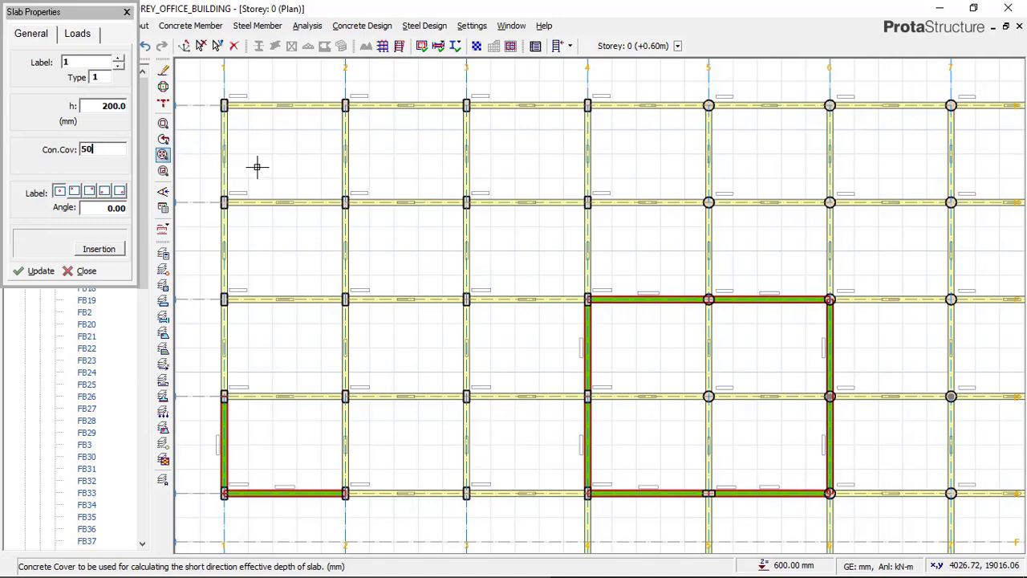
scroll(313, 120, down, 2)
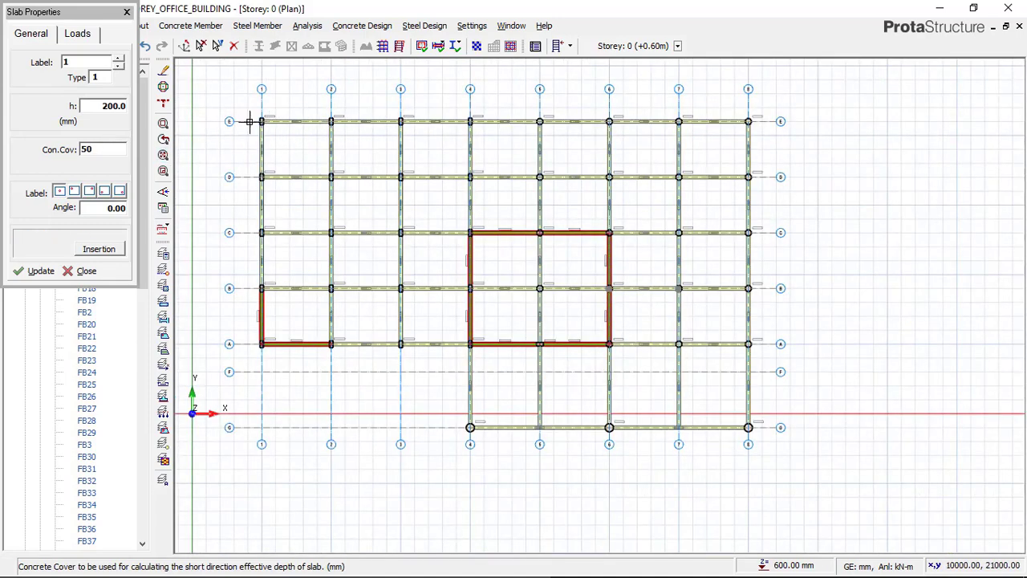
Check the slab's load settings and insert the slab in the bay between axes 1–2 and D–E
click(77, 35)
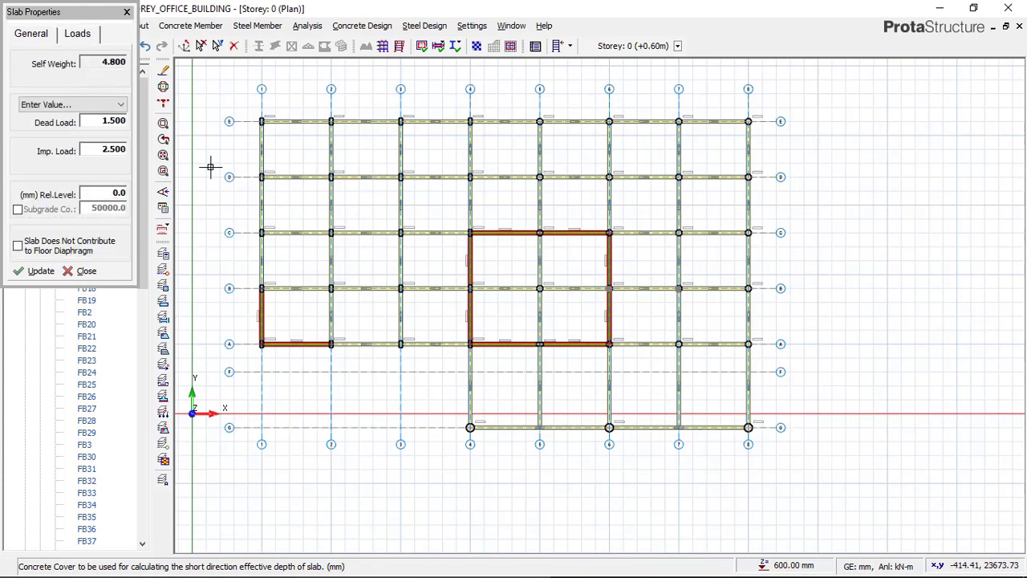
scroll(259, 134, up, 2)
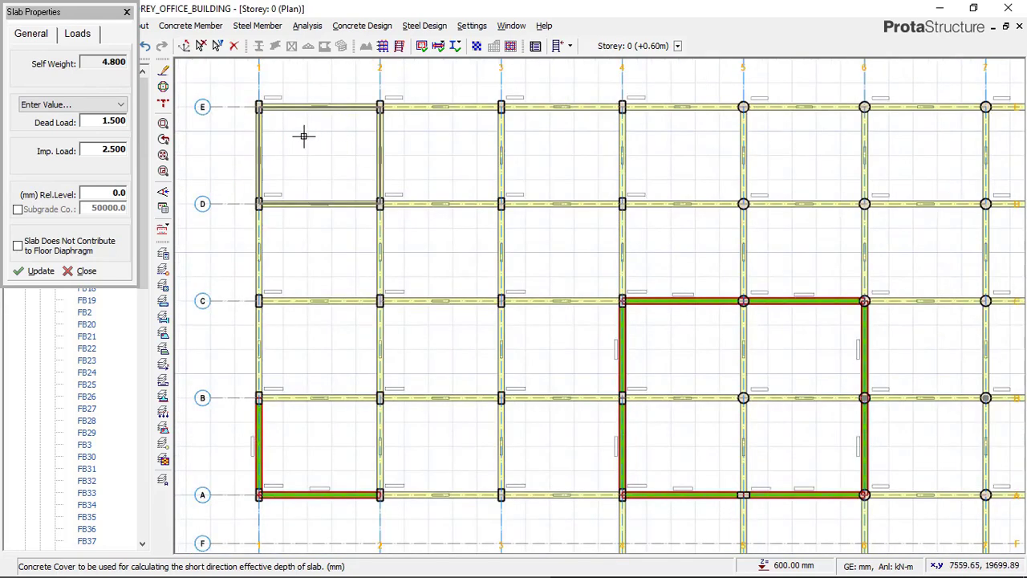
click(317, 124)
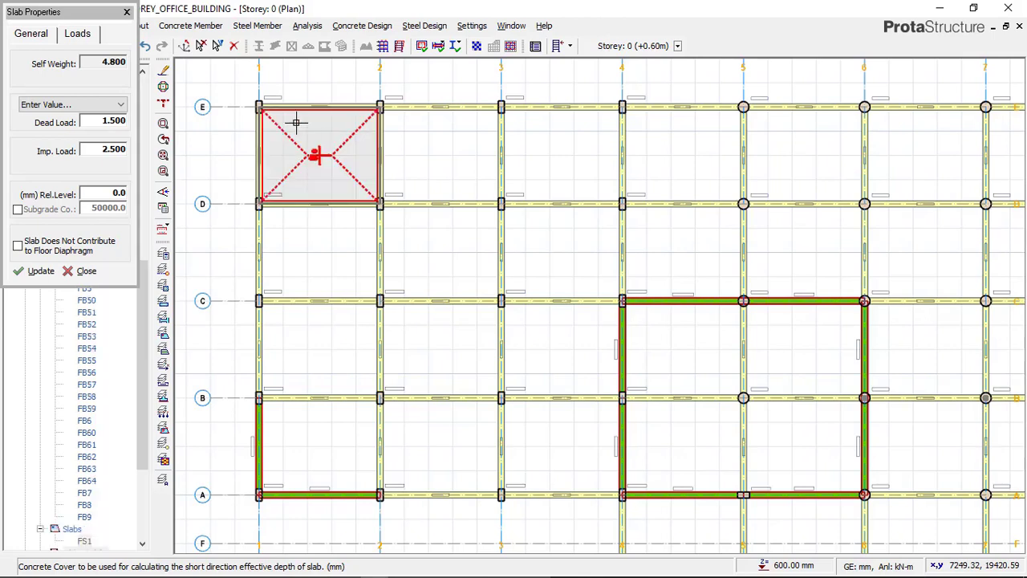
key(Escape)
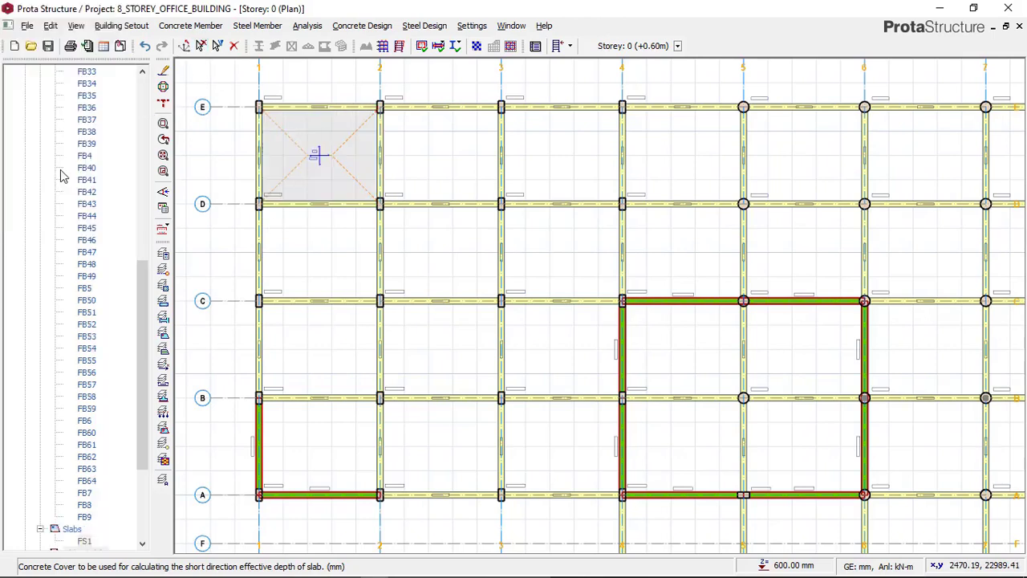
Display the Storey 0 view in 3D and examine the new slab's level relative to the surrounding foundation beams
drag(141, 279, 142, 100)
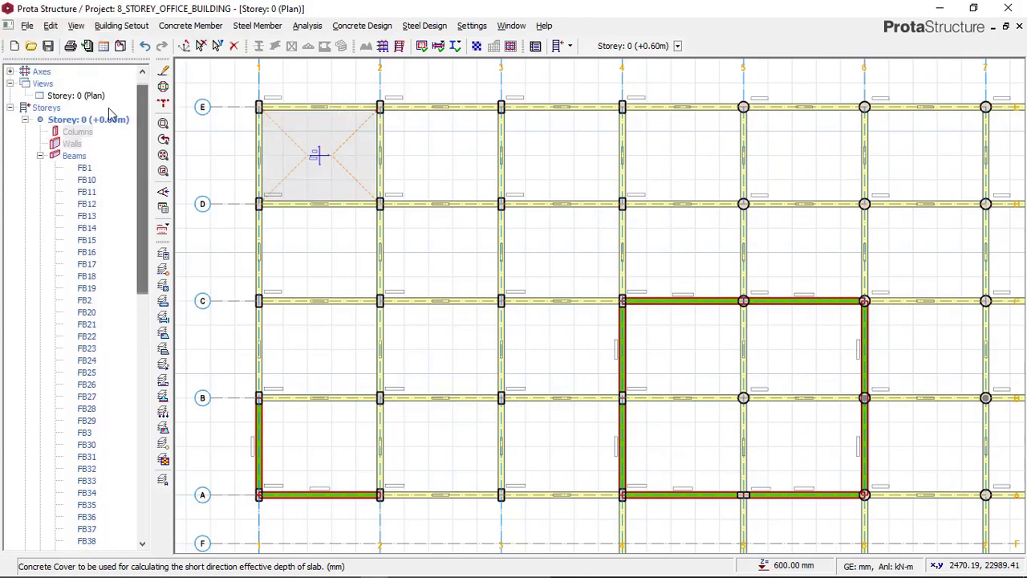
click(90, 96)
right_click(95, 100)
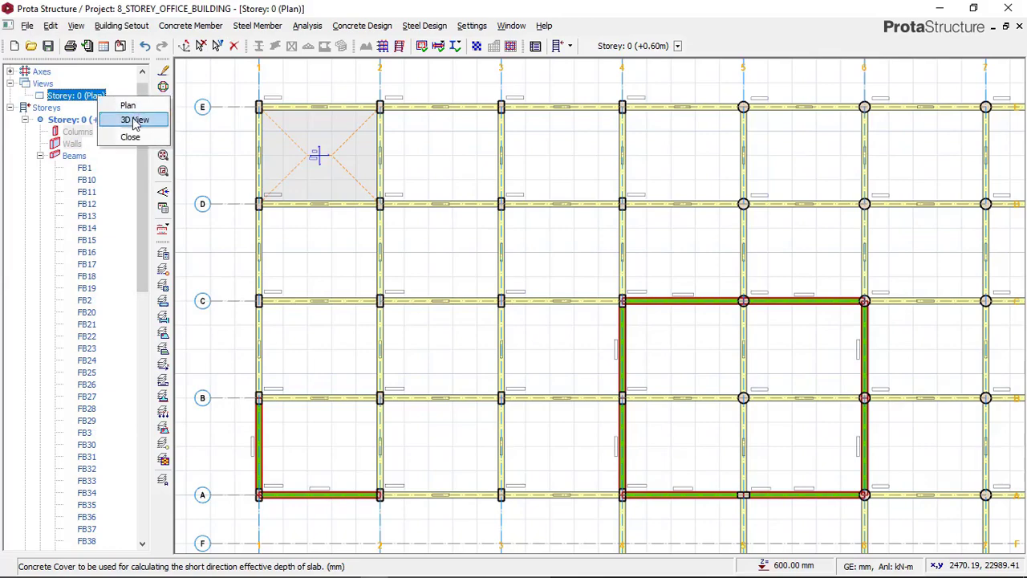
click(135, 121)
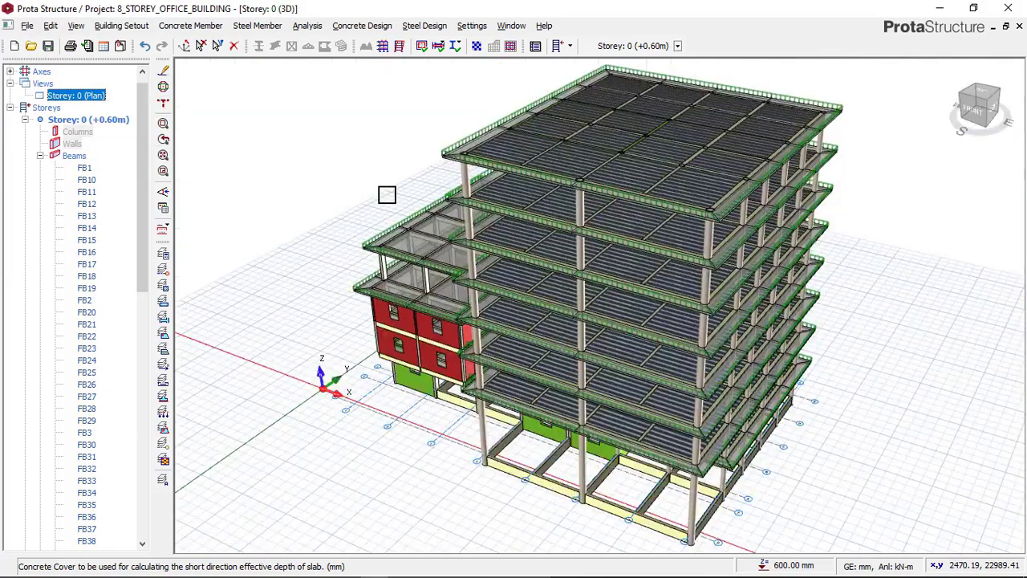
click(500, 382)
shift+middle_drag(545, 348, 624, 253)
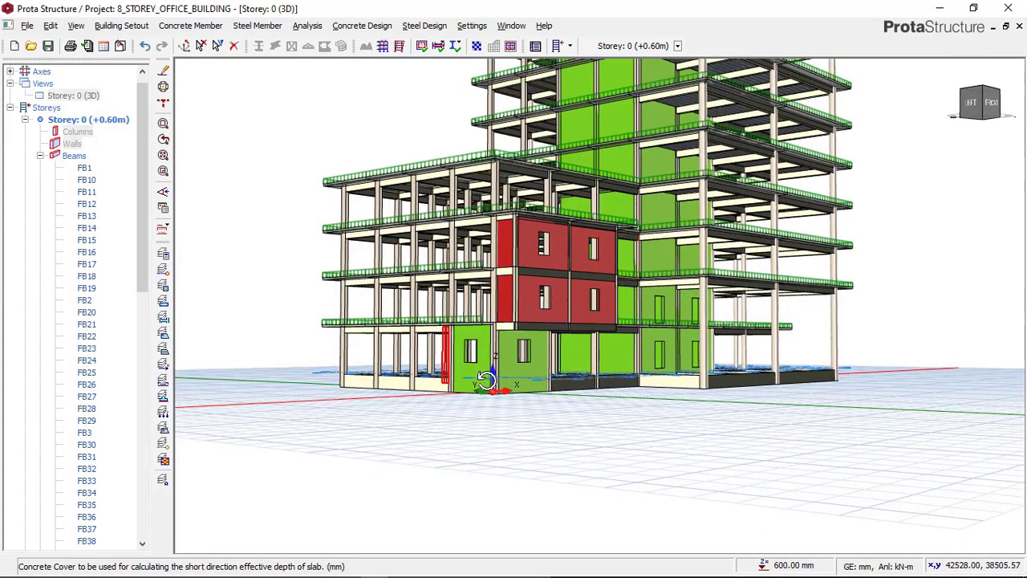
middle_drag(453, 367, 462, 417)
scroll(443, 434, up, 5)
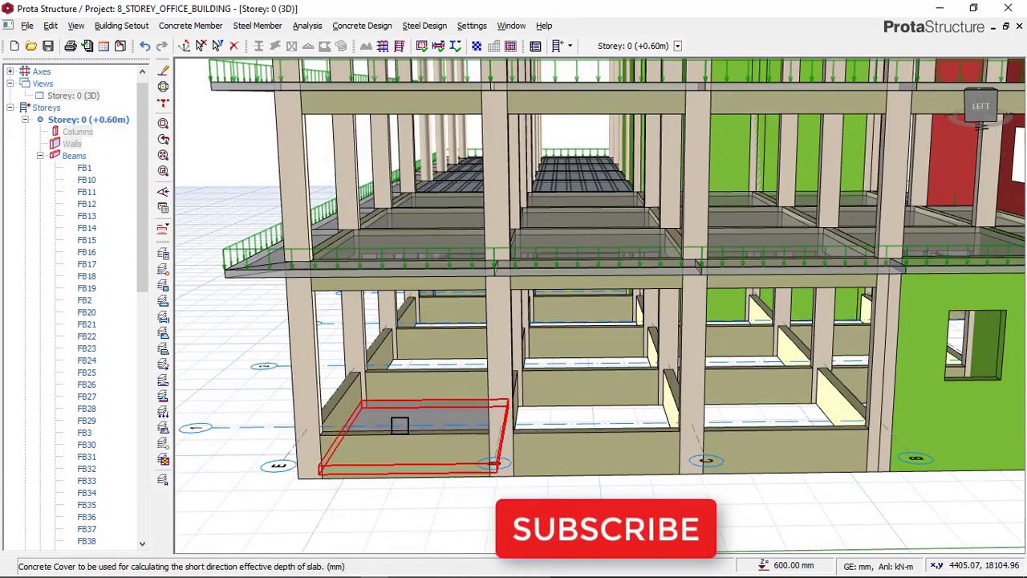
scroll(369, 397, up, 3)
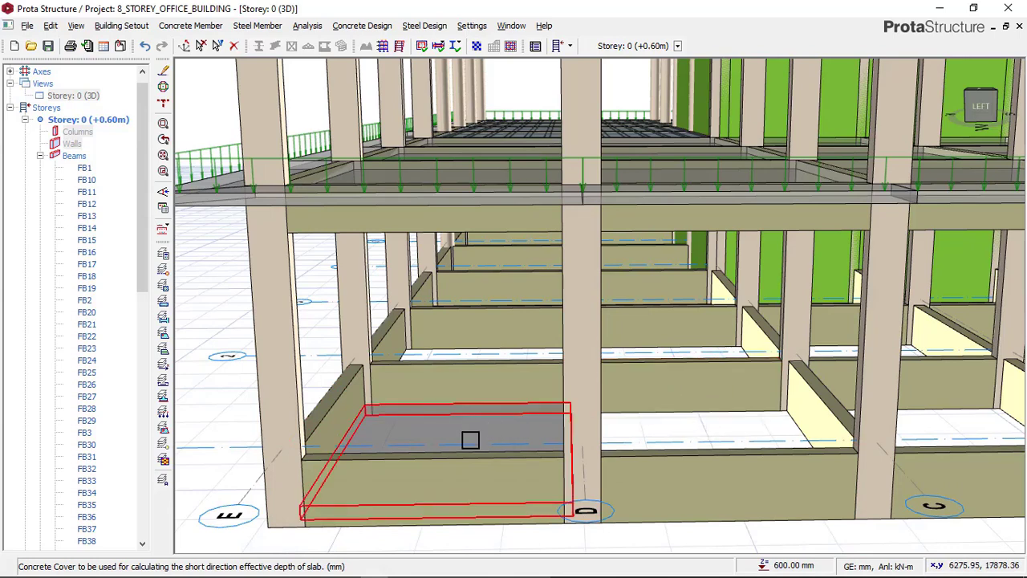
Edit the properties of the slab between axes 1–2 and D–E and set its relative level to 750 mm
mouse_move(459, 371)
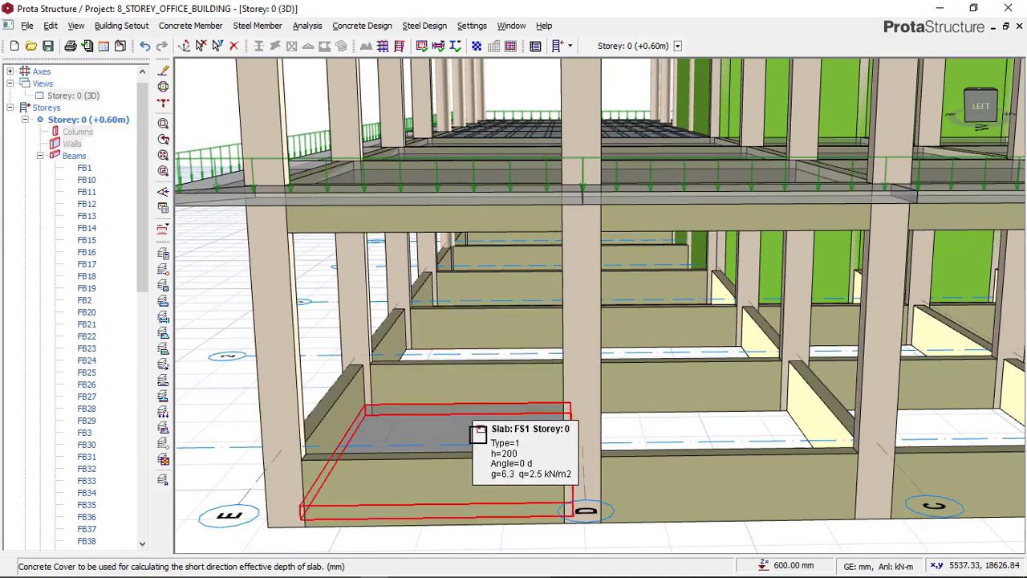
click(478, 433)
right_click(481, 353)
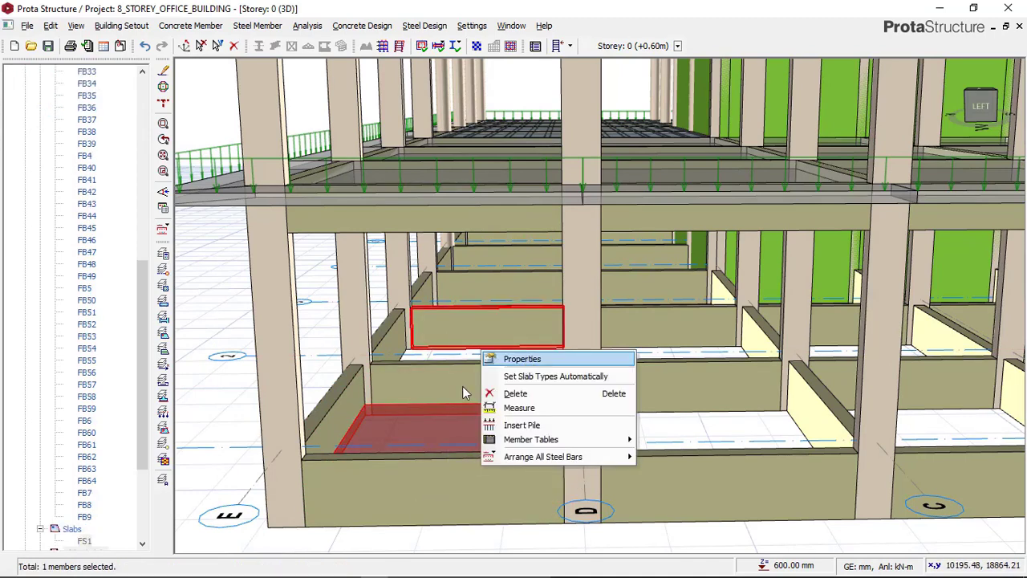
click(408, 422)
right_click(410, 423)
click(456, 431)
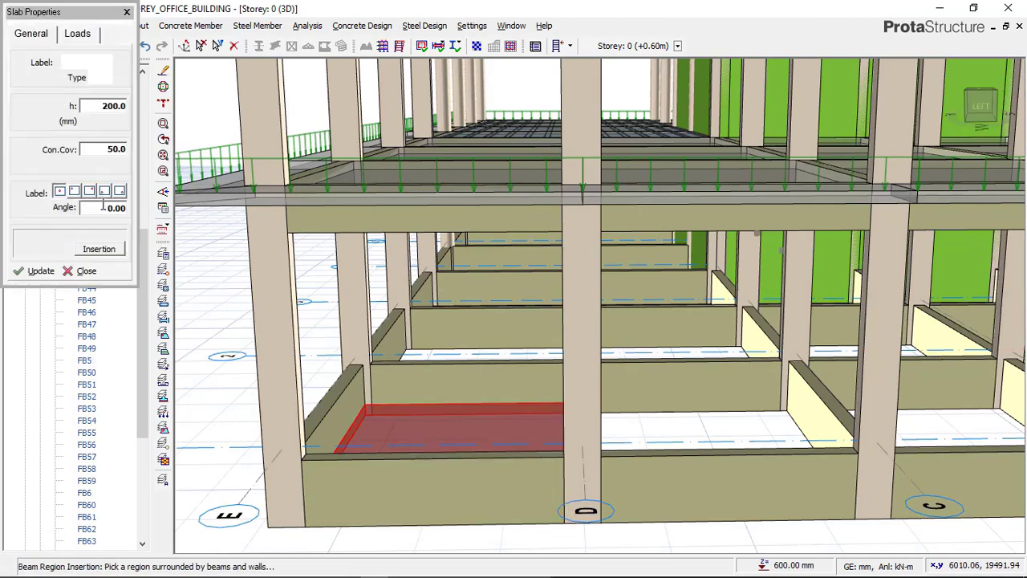
click(89, 37)
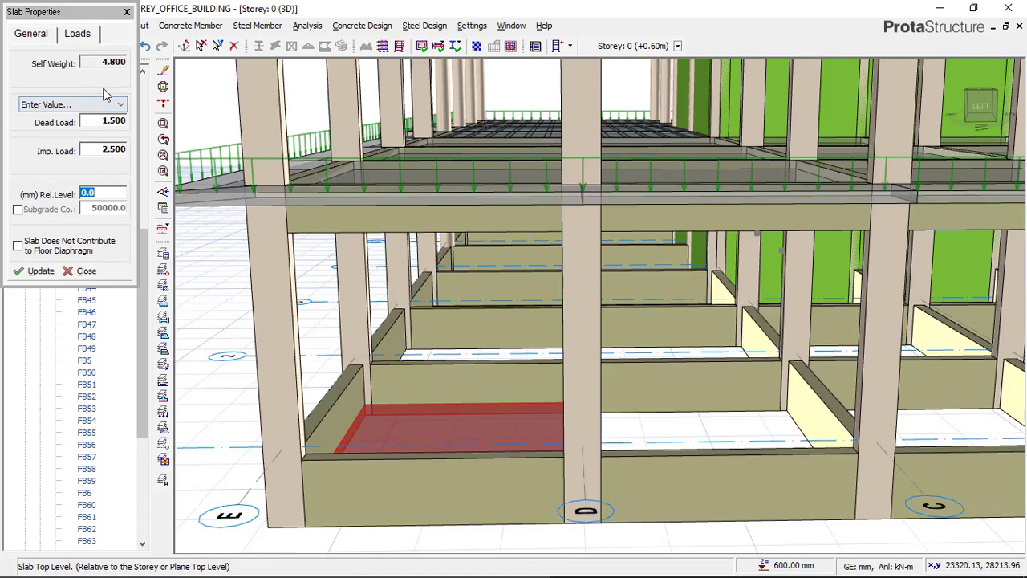
click(32, 34)
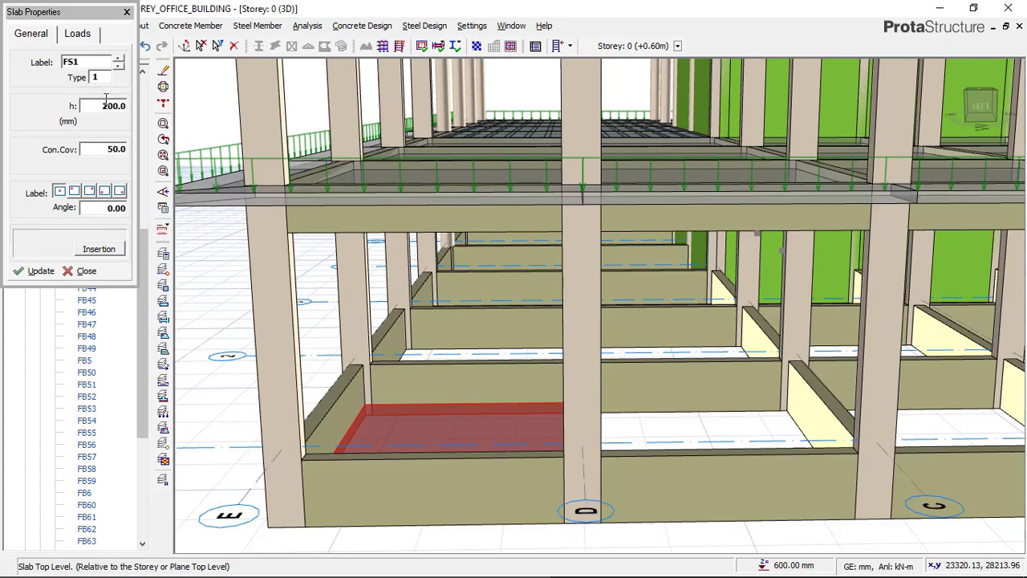
click(75, 34)
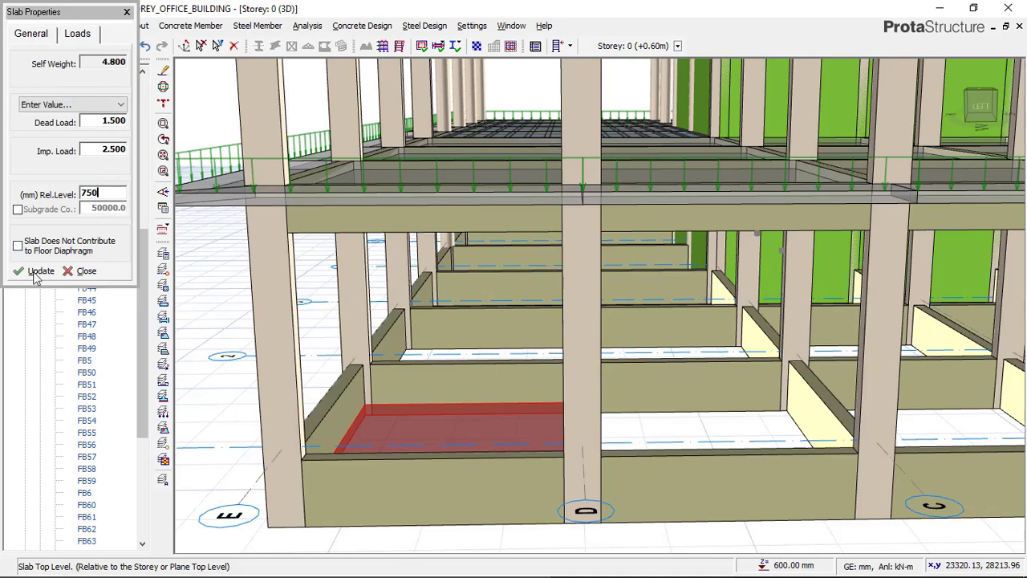
click(35, 272)
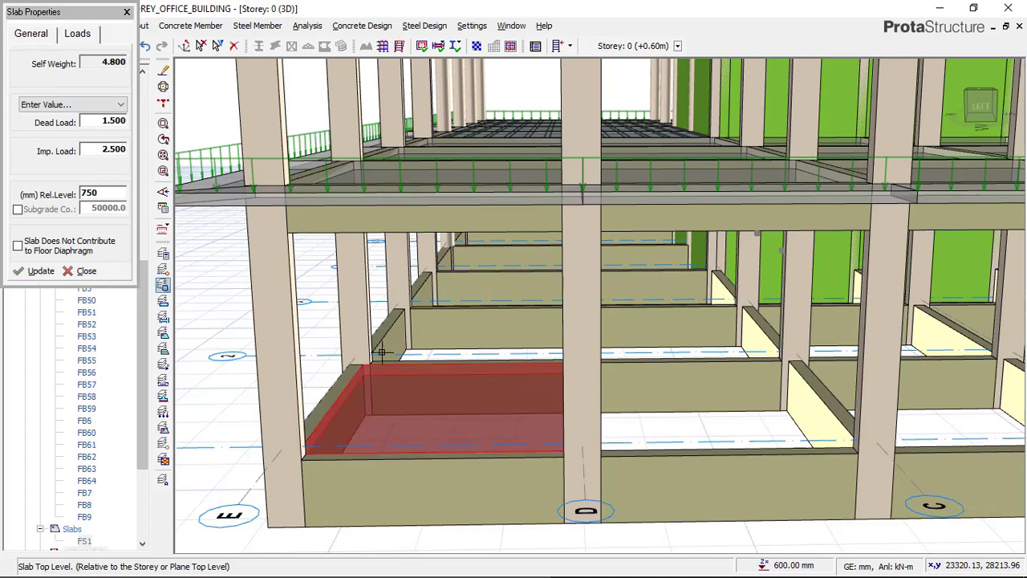
Examine the raised slab against the tops of the surrounding beams, and close its properties
mouse_move(383, 392)
mouse_down()
mouse_move(417, 392)
mouse_move(401, 399)
mouse_up()
scroll(402, 399, up, 5)
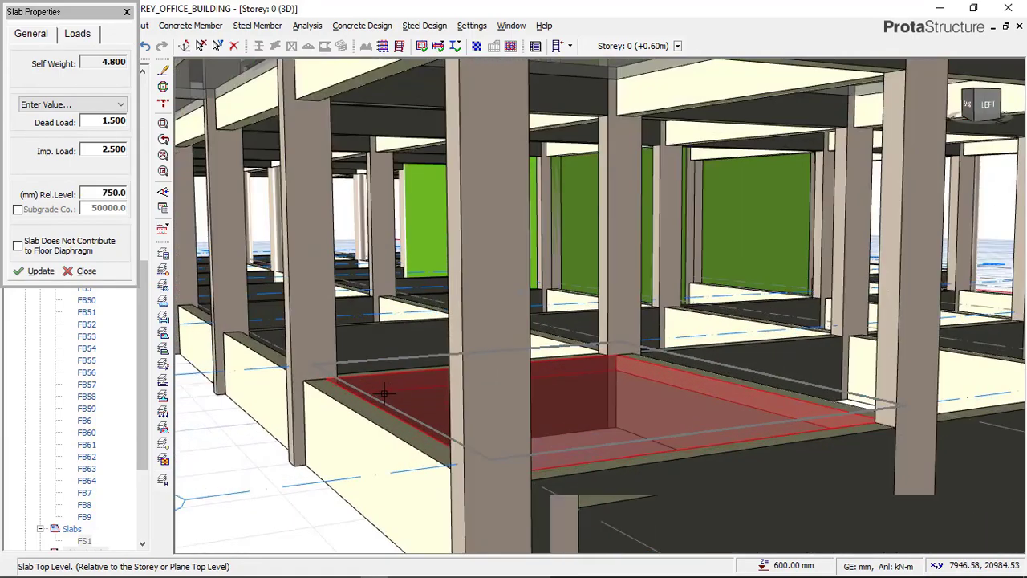
scroll(469, 303, down, 3)
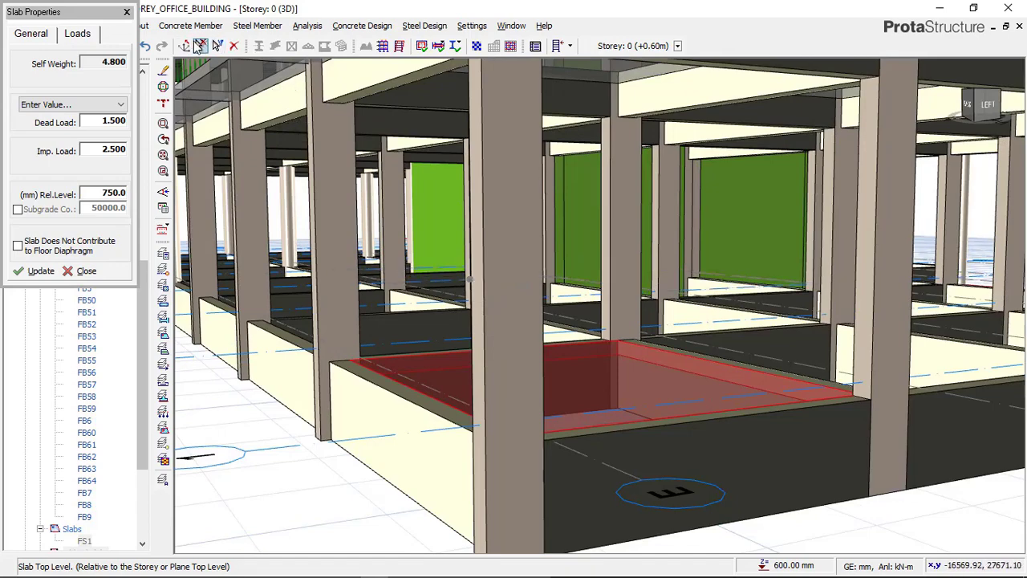
key(Escape)
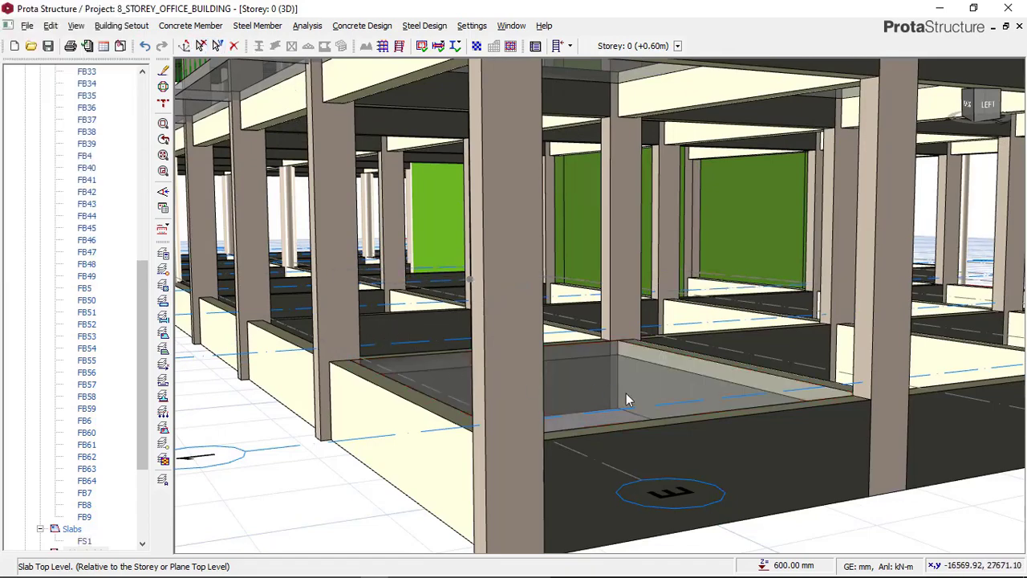
scroll(630, 405, down, 1)
shift+middle_drag(635, 413, 498, 387)
scroll(608, 408, up, 3)
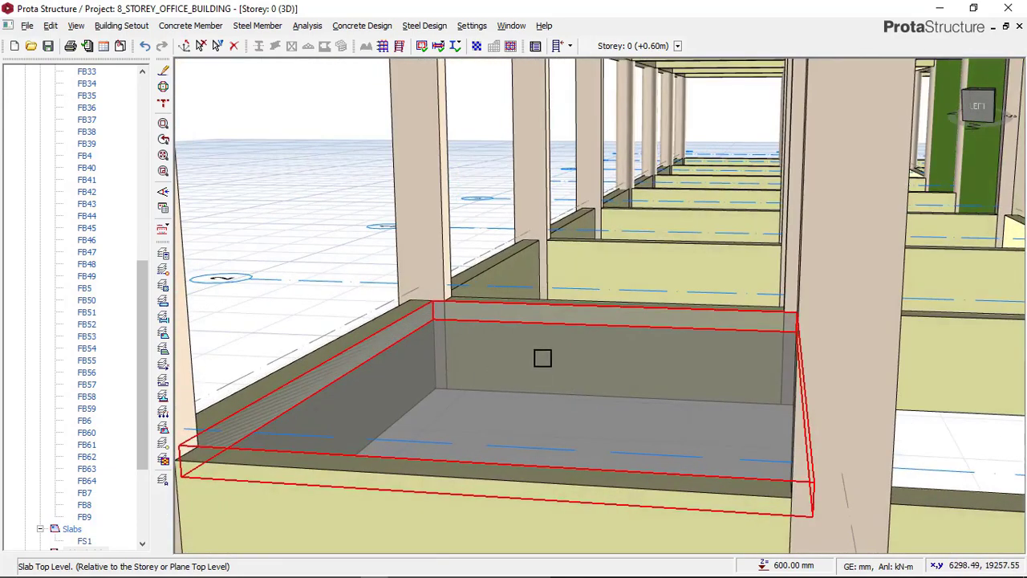
scroll(542, 358, down, 5)
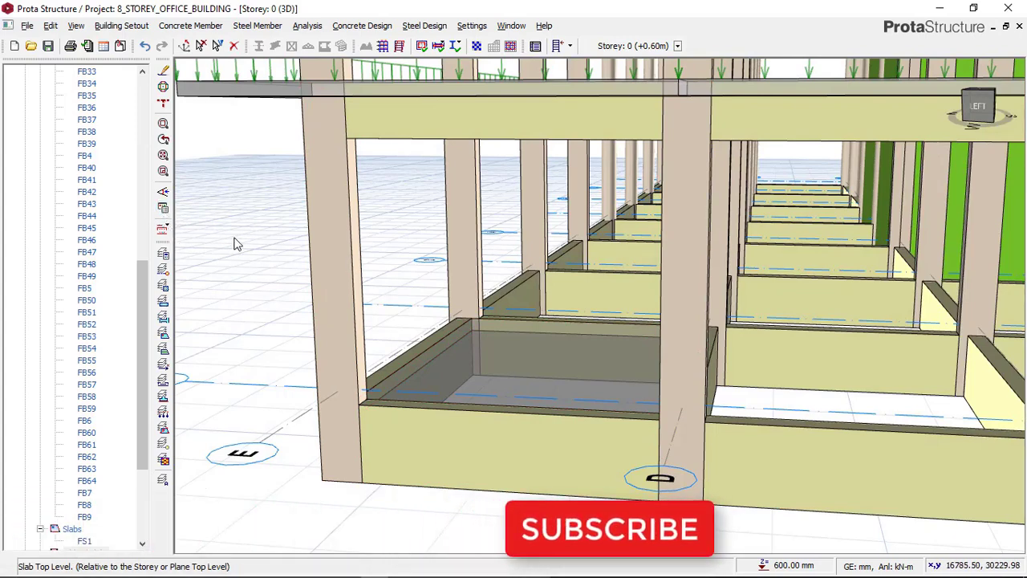
Open the layer settings and raise the Slab Hatch opacity to its maximum
click(163, 208)
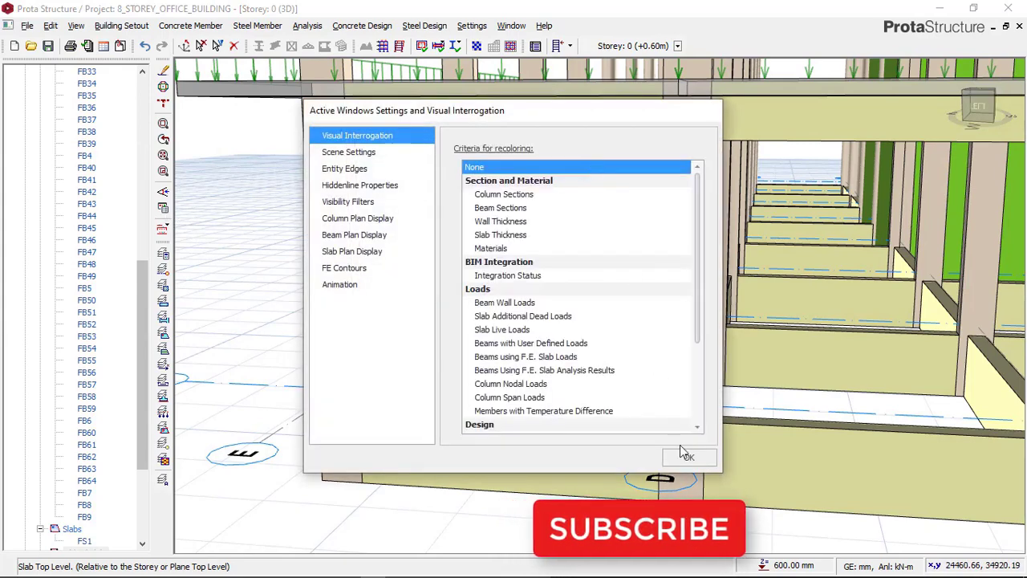
click(683, 455)
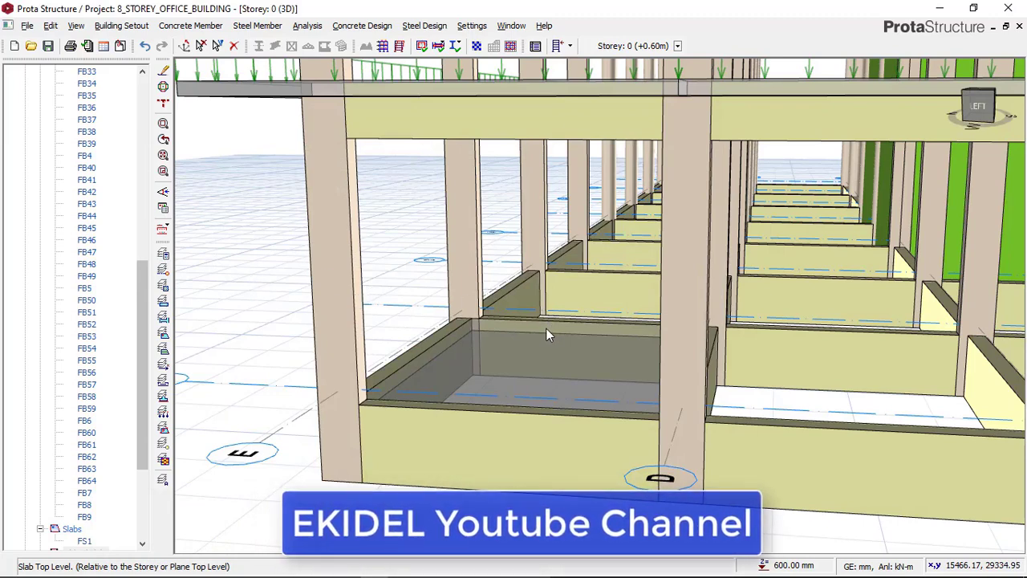
click(462, 324)
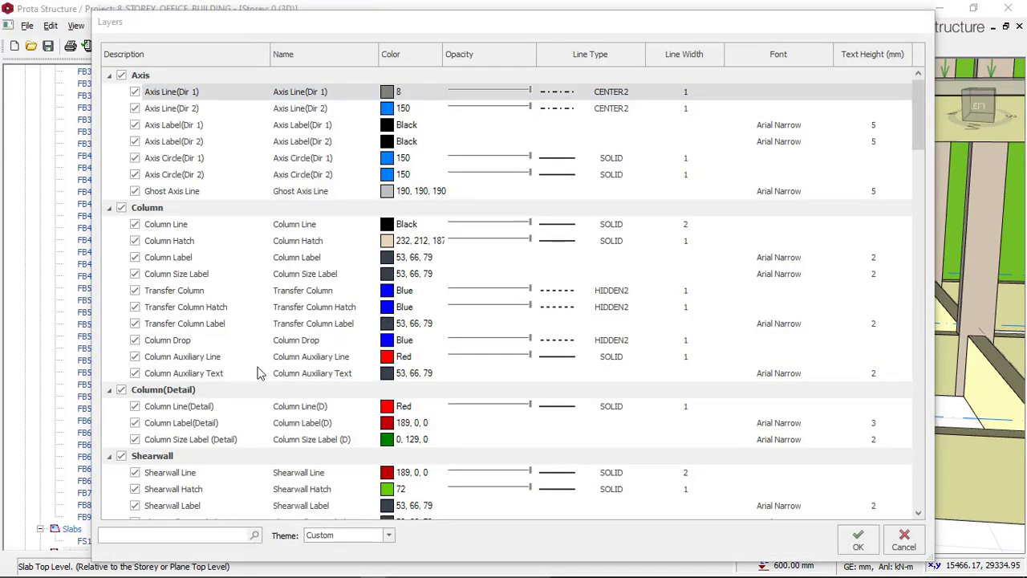
scroll(259, 373, down, 6)
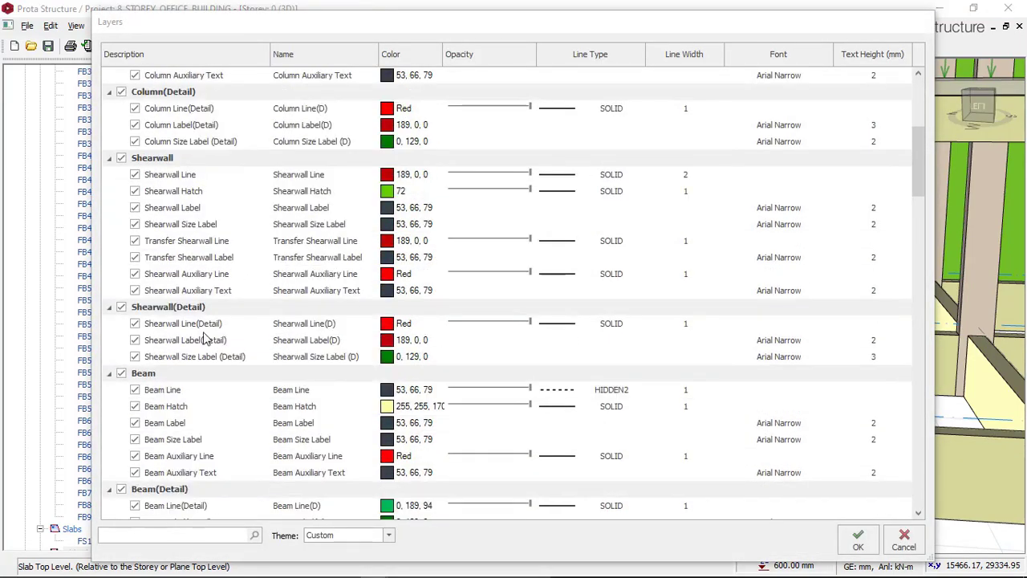
scroll(257, 378, down, 3)
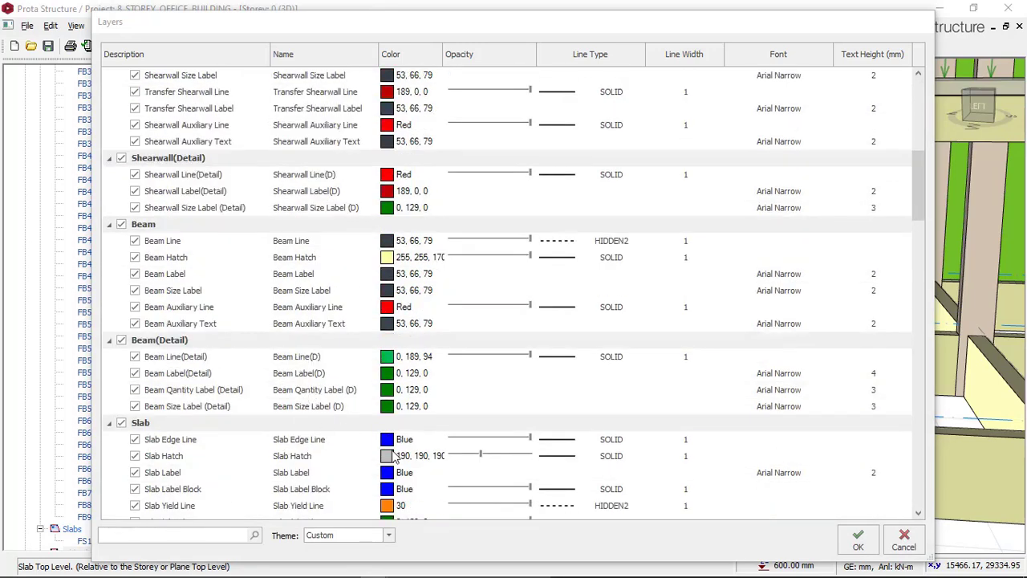
click(481, 458)
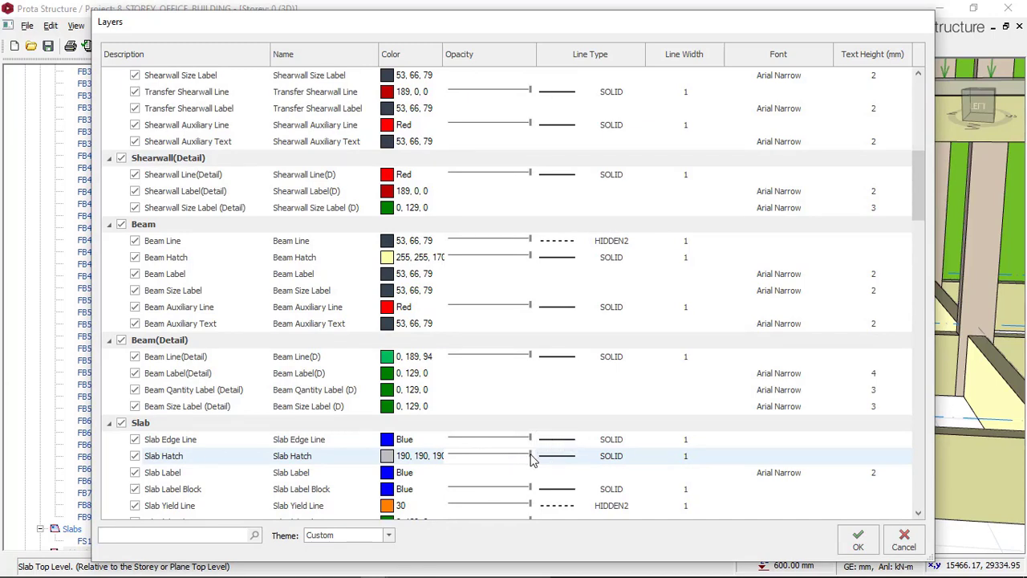
Change the Slab Hatch colour to index colour 150 and apply the layer settings
click(384, 459)
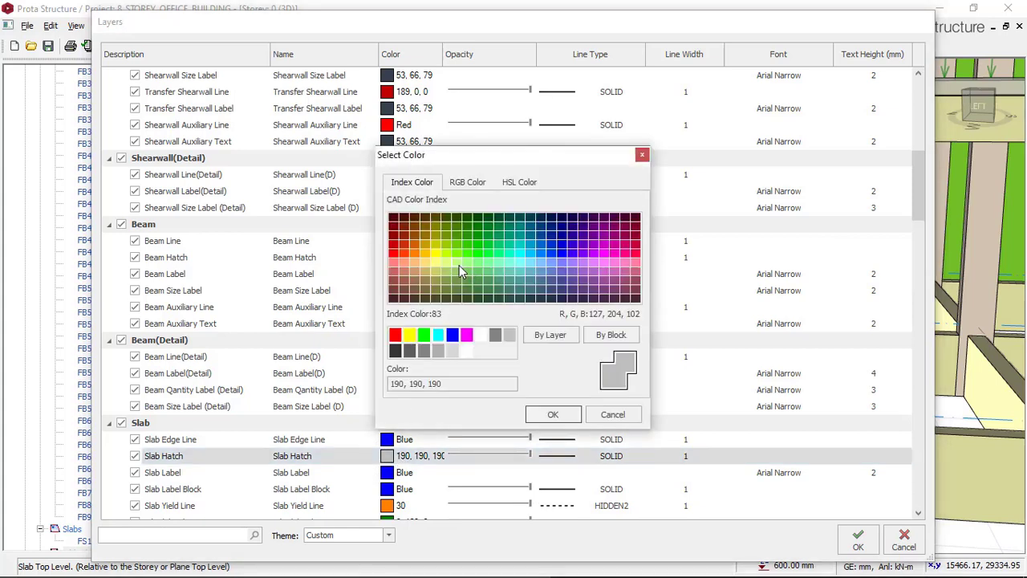
click(561, 255)
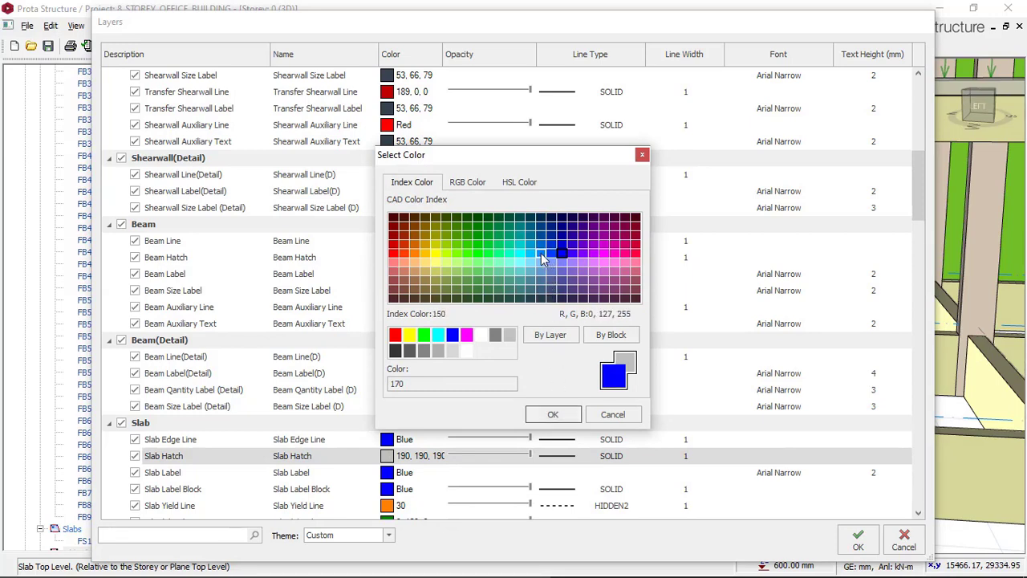
click(540, 253)
click(554, 413)
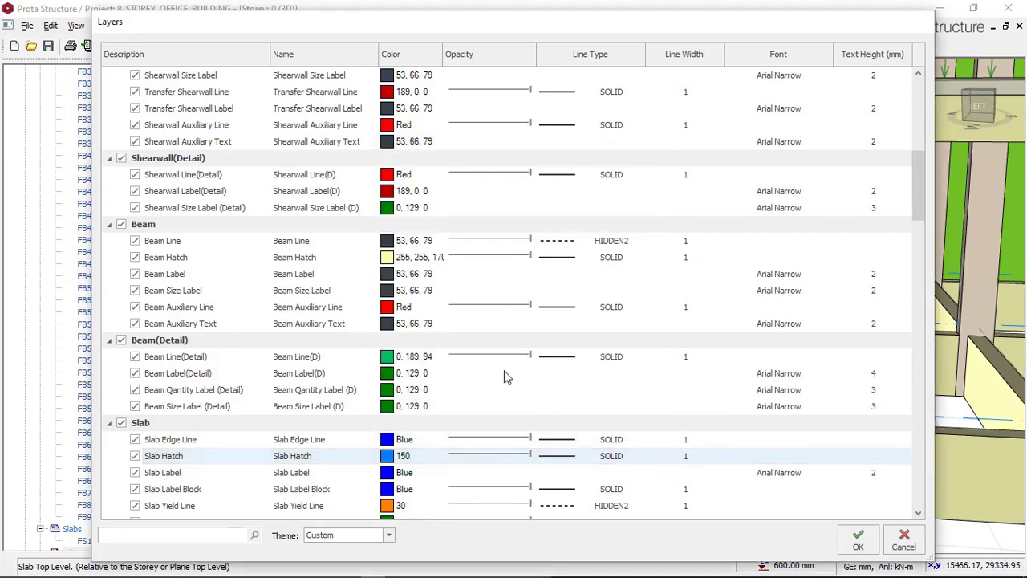
click(857, 537)
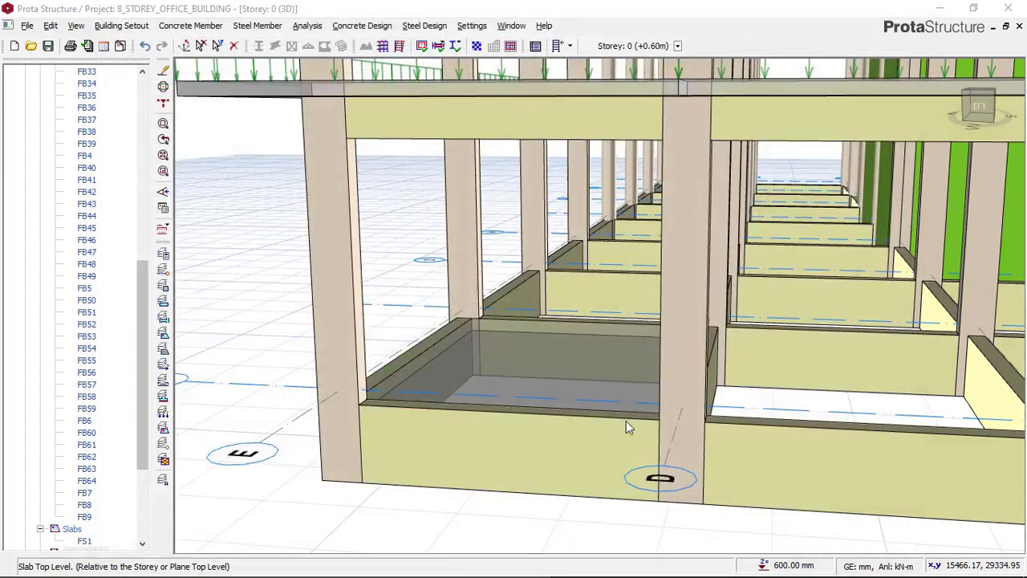
Inspect the recoloured slab between axes D and E in the 3D view
click(509, 367)
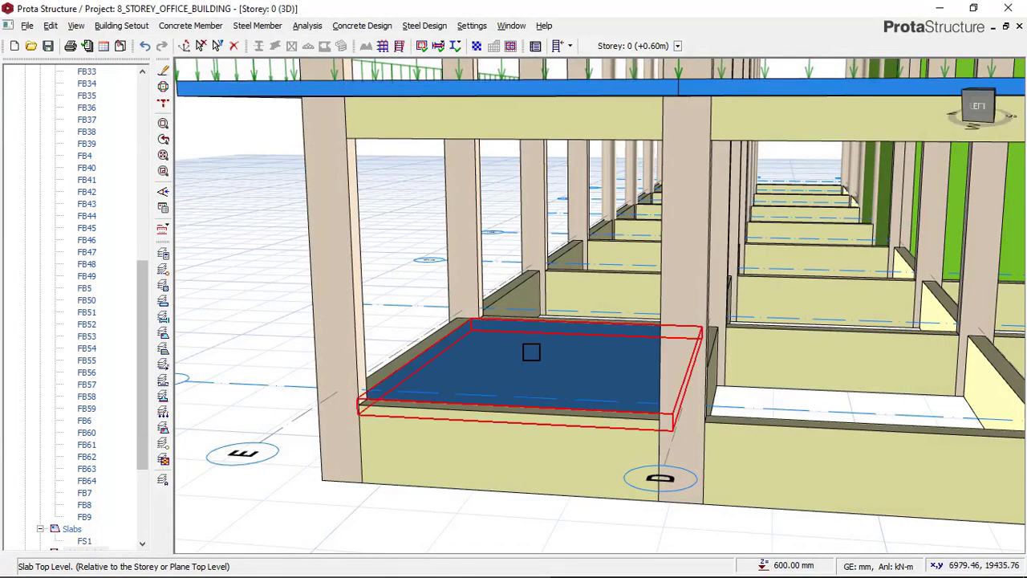
scroll(476, 335, down, 4)
key(Escape)
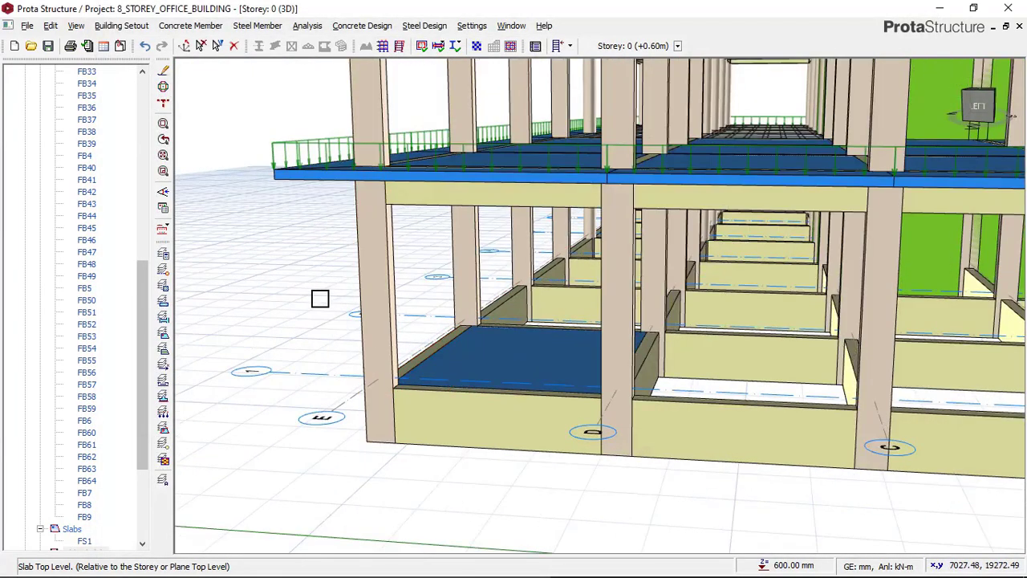
scroll(580, 381, up, 1)
scroll(451, 348, down, 2)
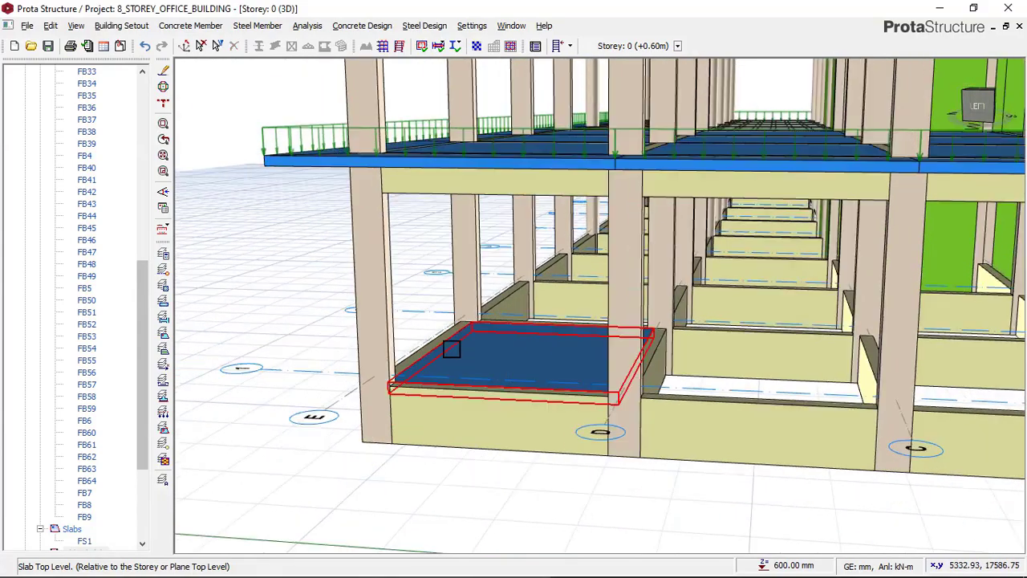
Examine the slab between axes D and E from below and above in the 3D view, together with the neighbouring empty bays
scroll(571, 381, up, 1)
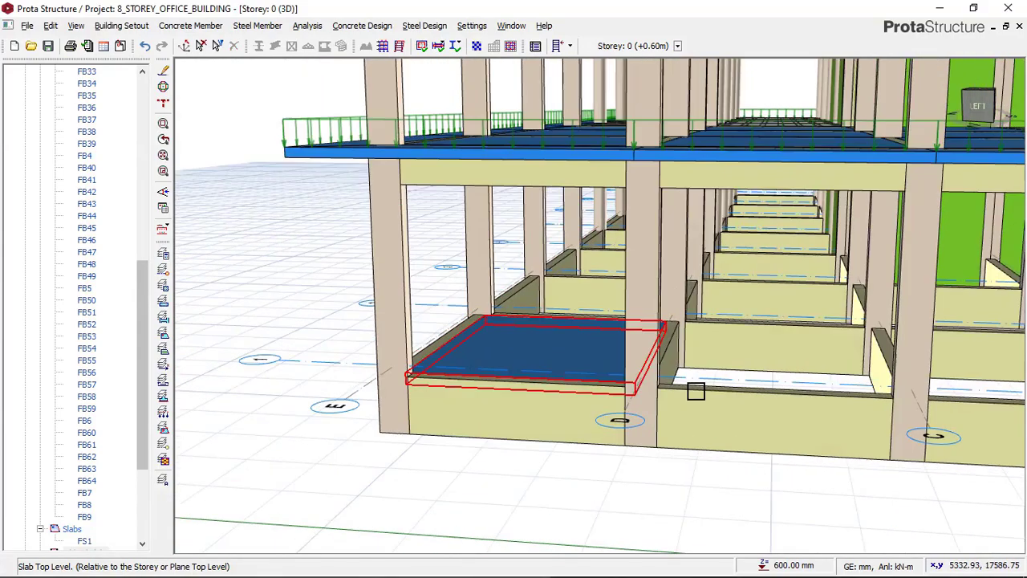
mouse_move(678, 389)
middle_down()
mouse_move(665, 403)
mouse_move(680, 336)
mouse_move(667, 333)
middle_up()
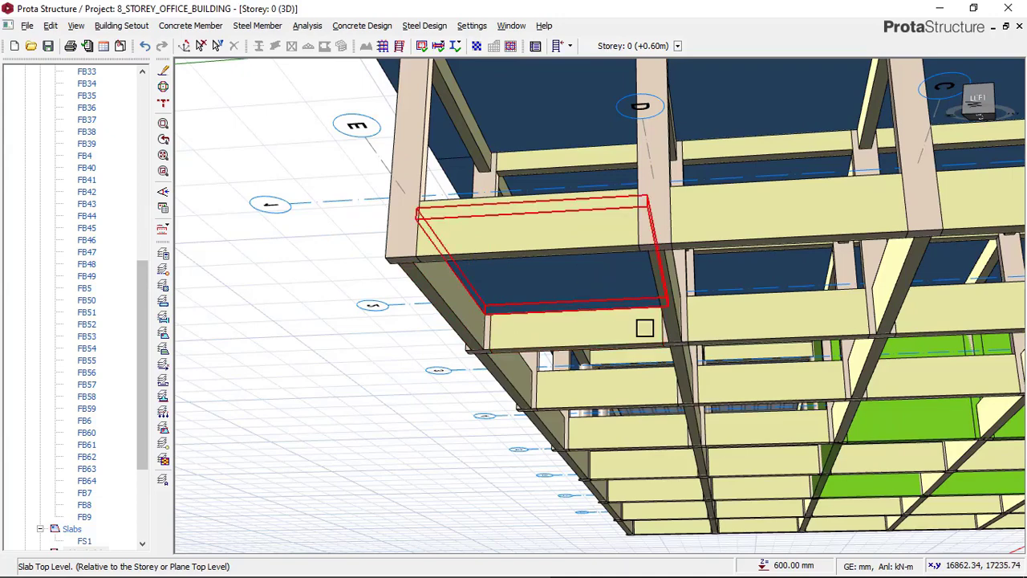
scroll(591, 331, down, 1)
scroll(540, 309, up, 1)
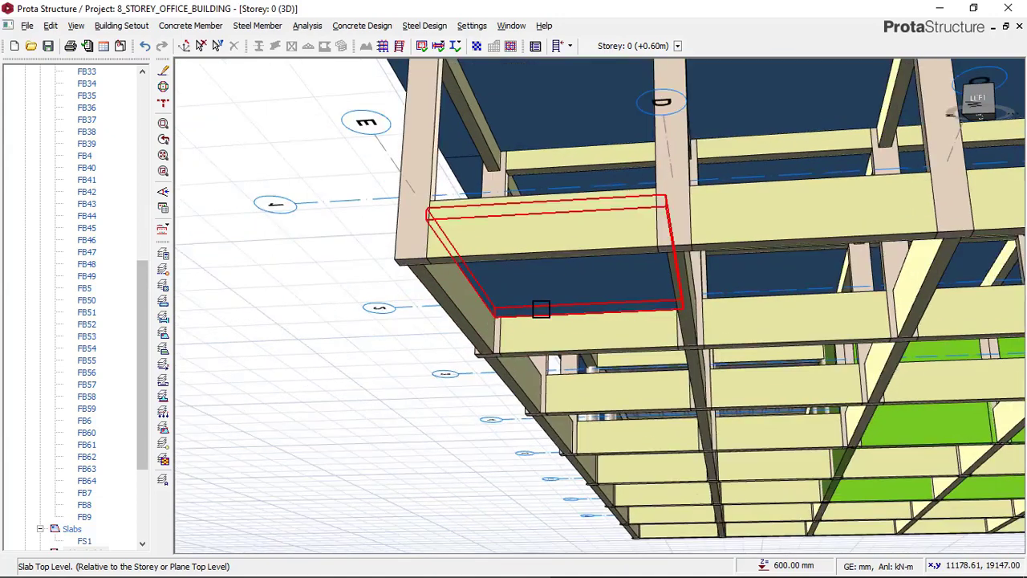
middle_drag(553, 321, 556, 385)
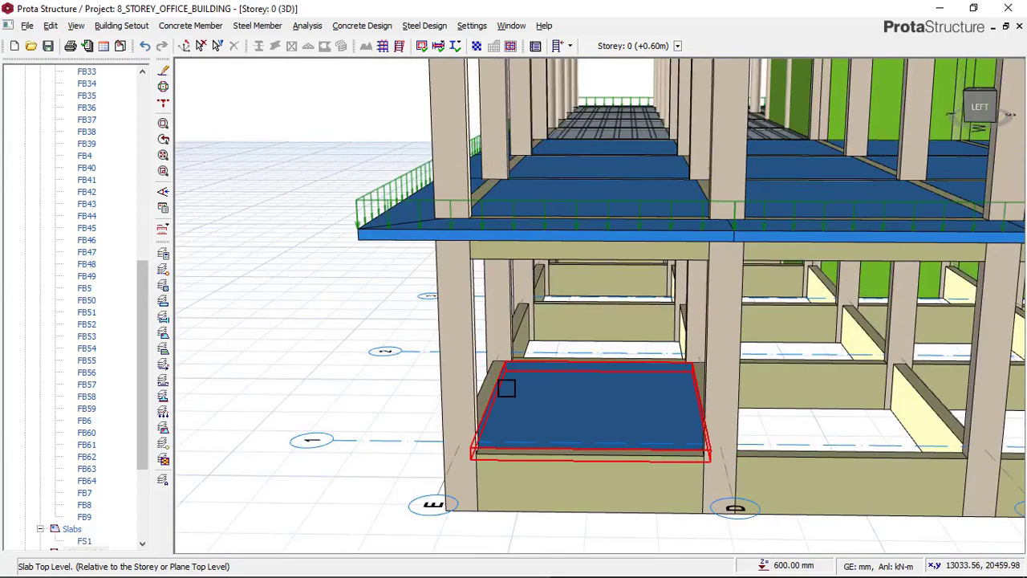
middle_drag(557, 346, 582, 358)
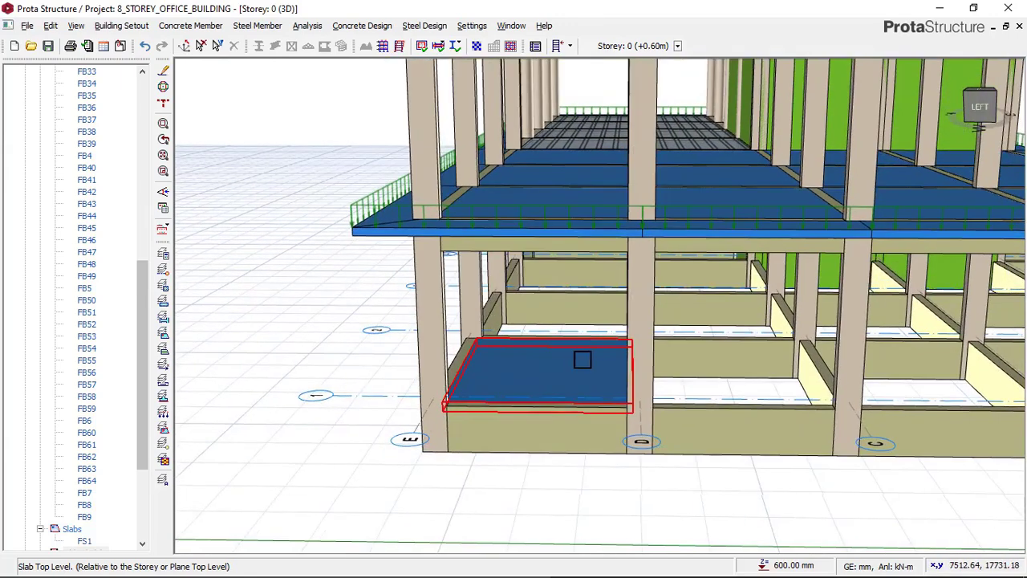
mouse_move(589, 380)
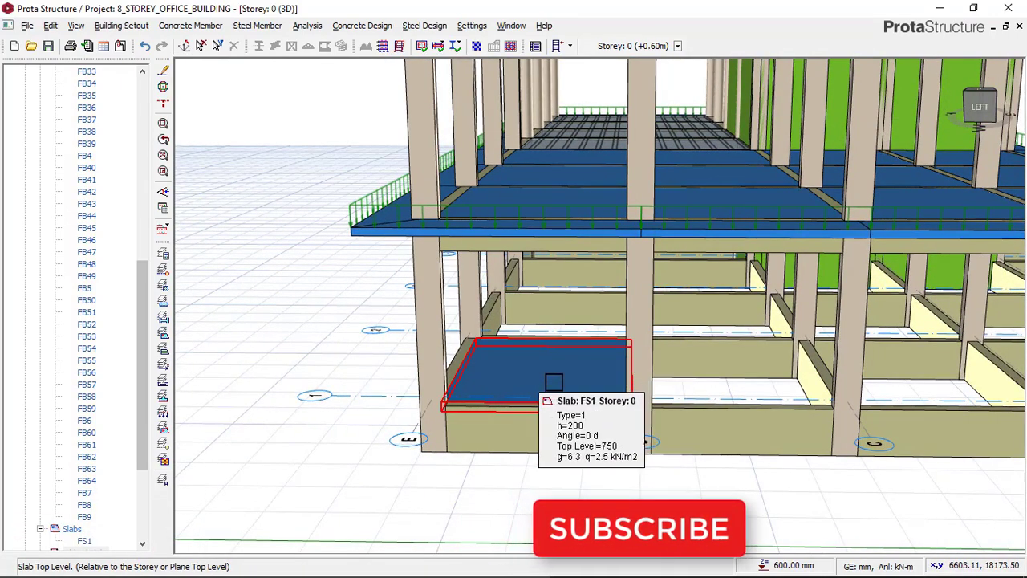
middle_drag(552, 383, 488, 369)
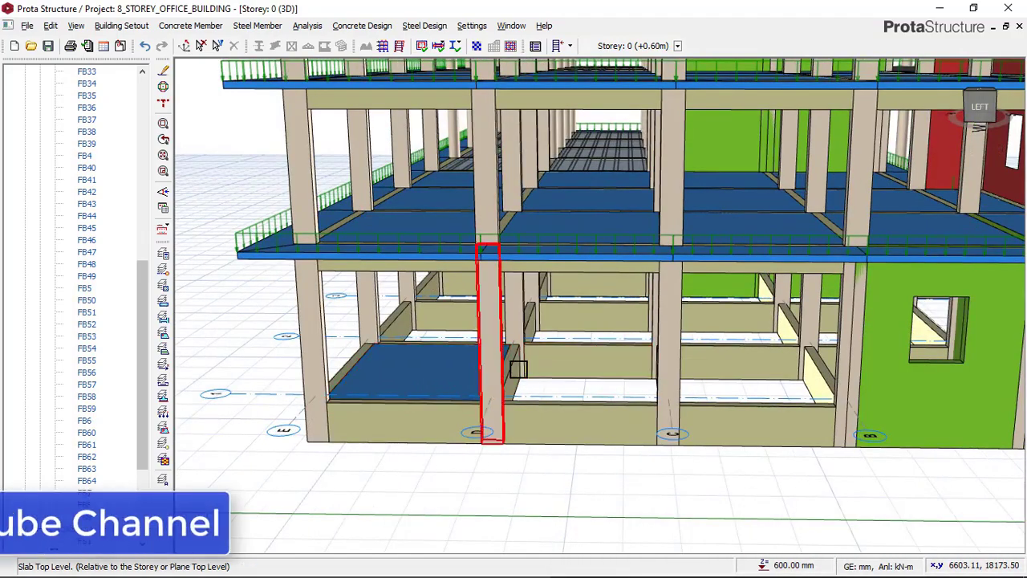
scroll(713, 349, down, 2)
mouse_move(630, 348)
middle_down()
mouse_move(642, 332)
mouse_move(585, 341)
middle_up()
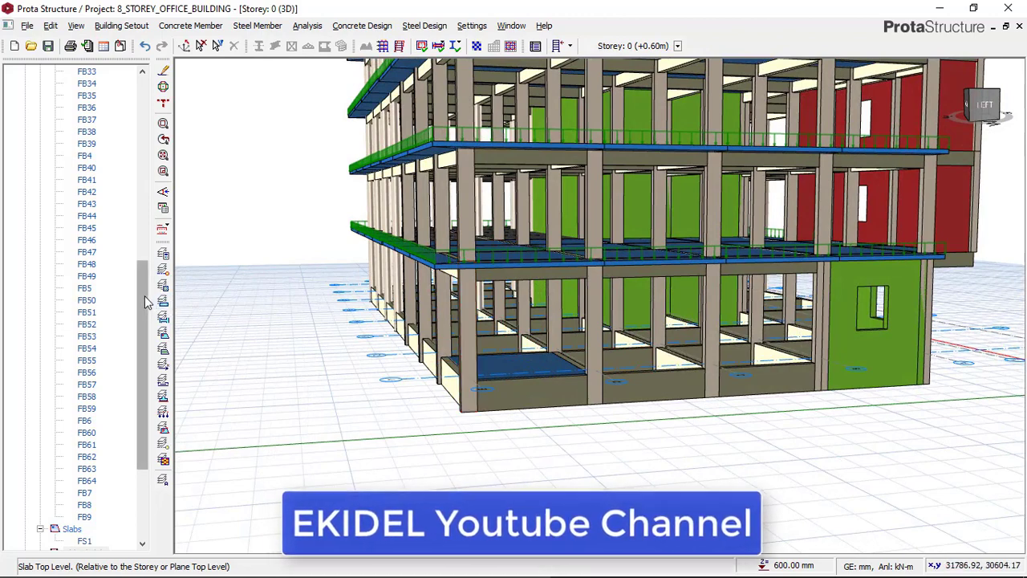
Switch the Storey 0 view from 3D to plan
drag(141, 288, 141, 80)
right_click(85, 94)
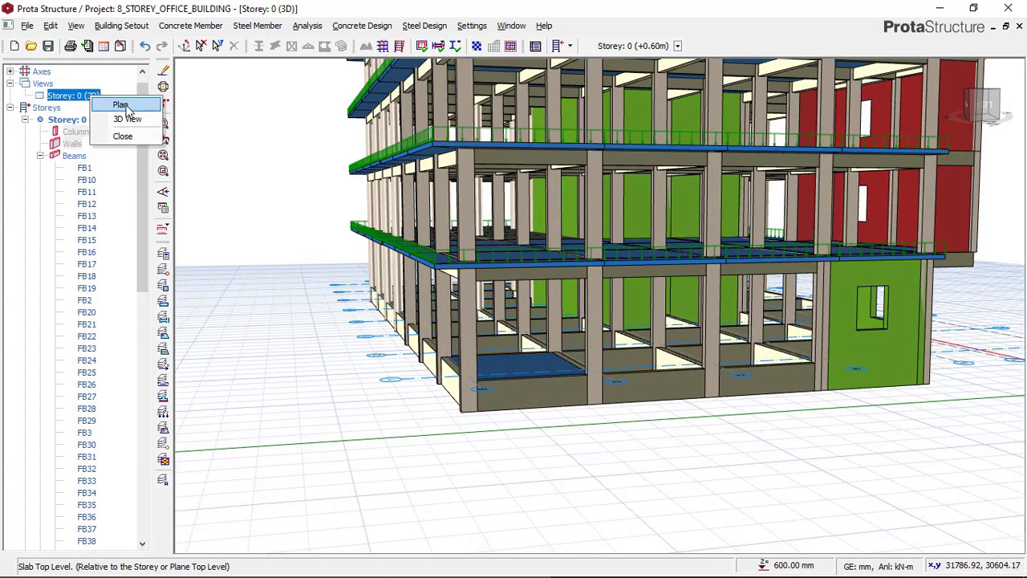
click(121, 105)
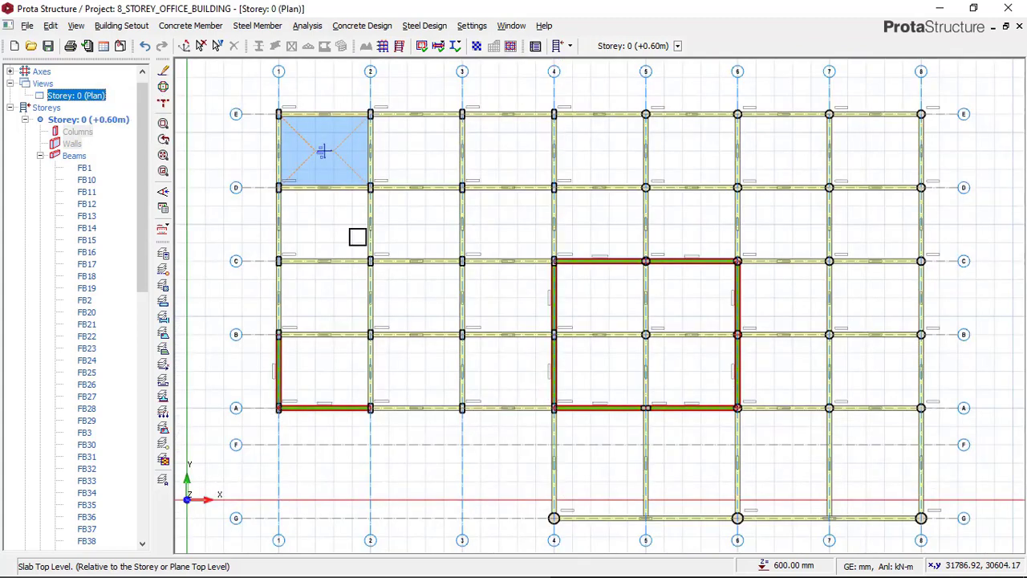
Reuse the existing slab's properties (200 mm thick, relative level 750 mm) to insert slabs in the D–E bays between axes 2 and 8
scroll(323, 151, up, 1)
click(326, 156)
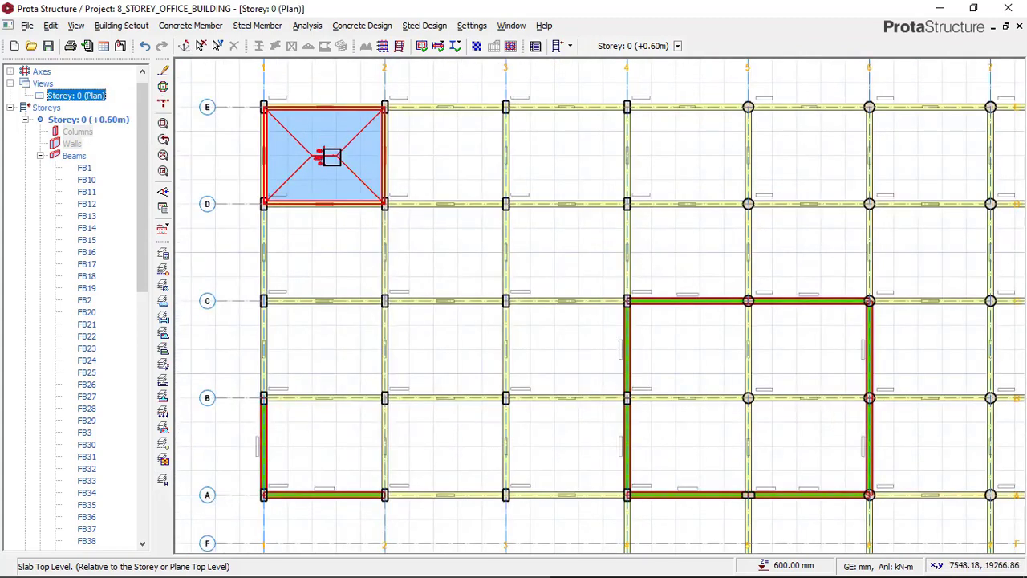
right_click(333, 157)
click(374, 162)
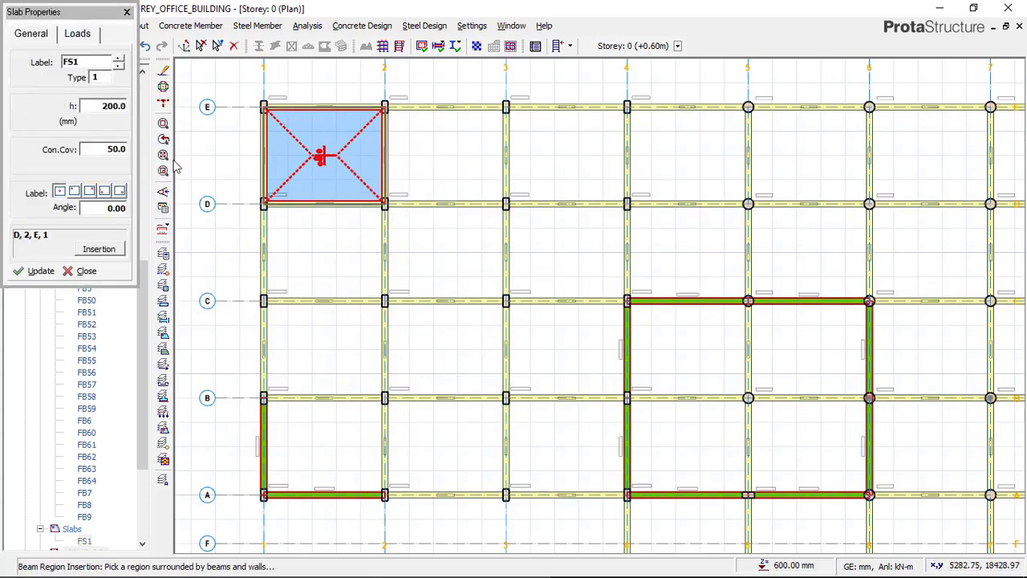
click(78, 35)
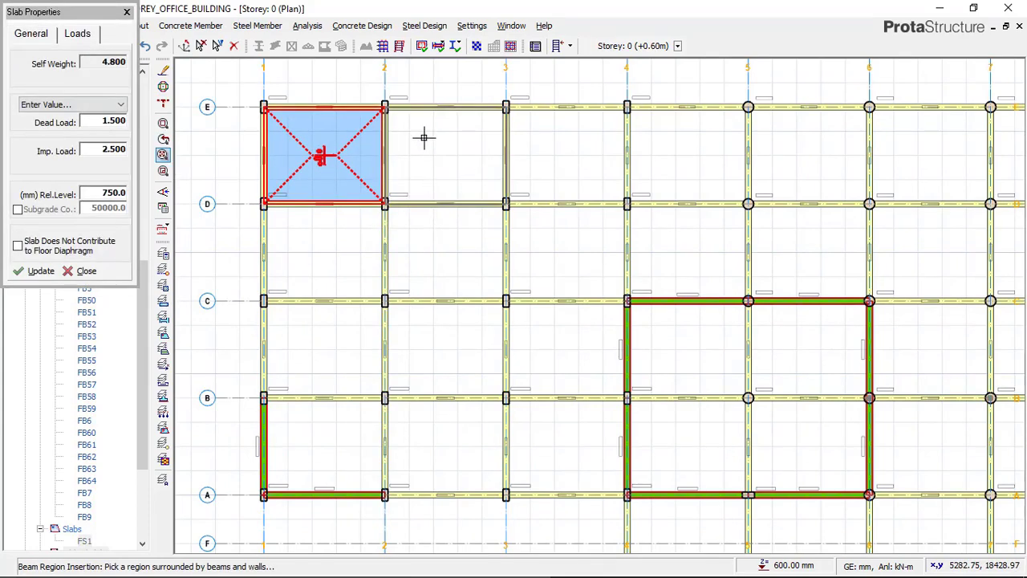
click(446, 152)
click(589, 140)
scroll(333, 184, down, 2)
click(577, 160)
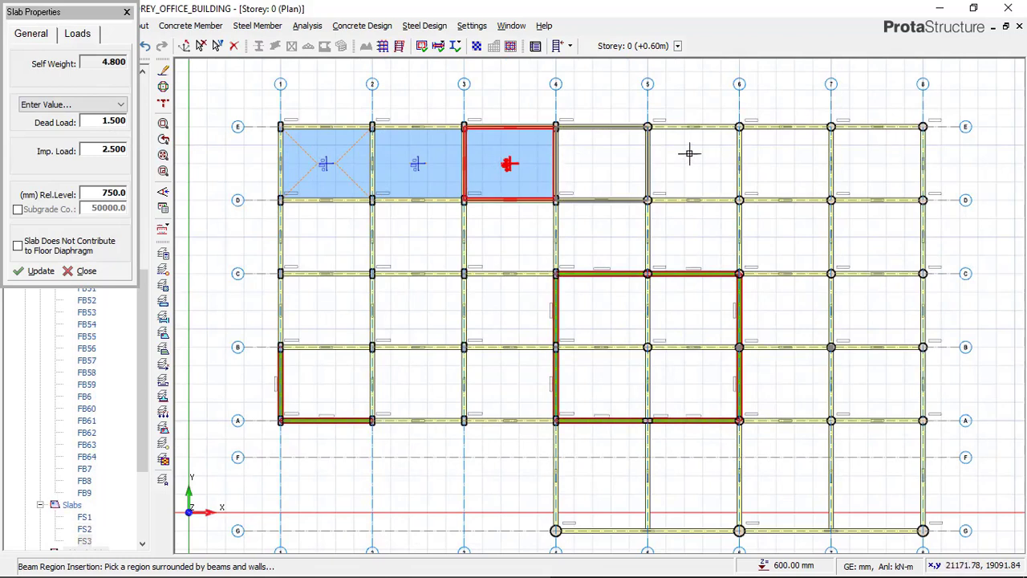
click(770, 172)
click(846, 163)
click(880, 152)
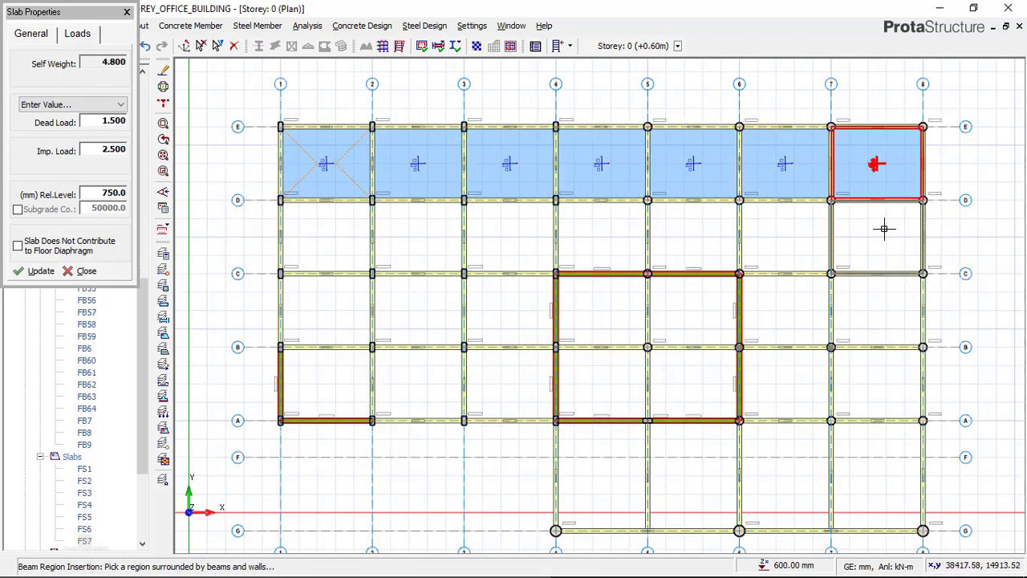
Insert slabs in the C–D bays between axes 6 and 8 and the B–C bay between axes 7 and 8, and try bays beside the core walls
click(884, 300)
click(883, 305)
click(724, 286)
click(783, 236)
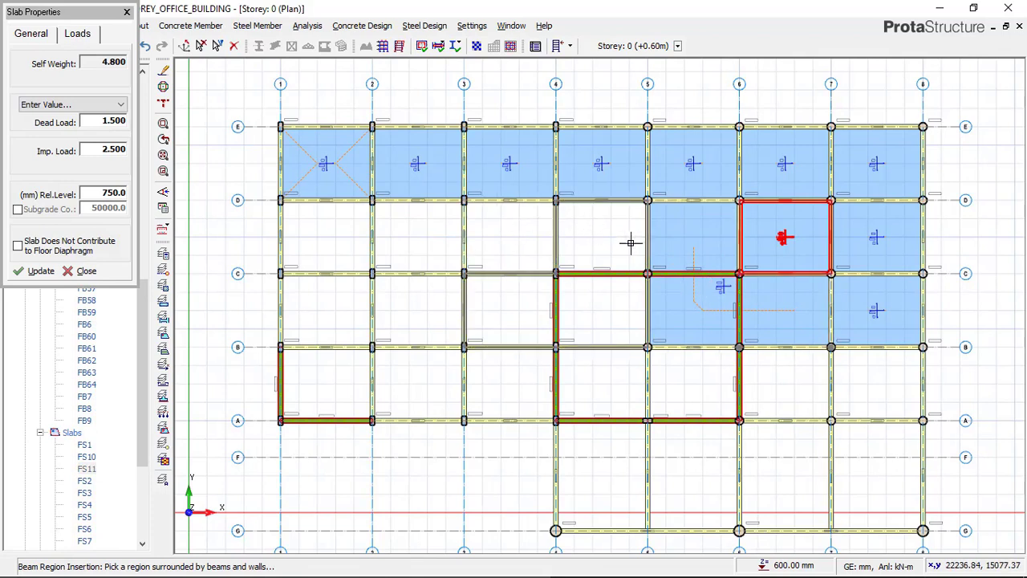
click(589, 232)
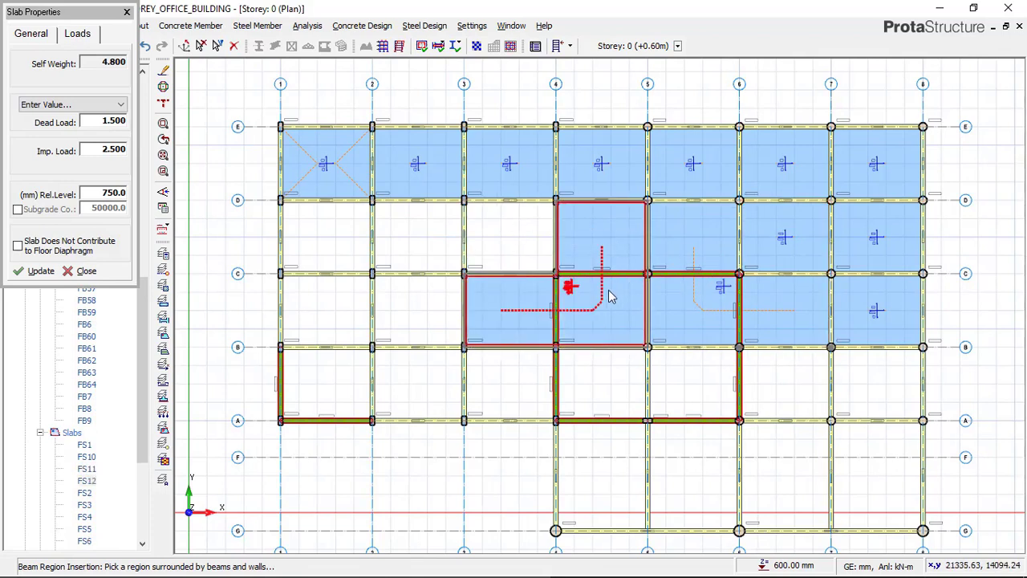
key(Escape)
key(Escape)
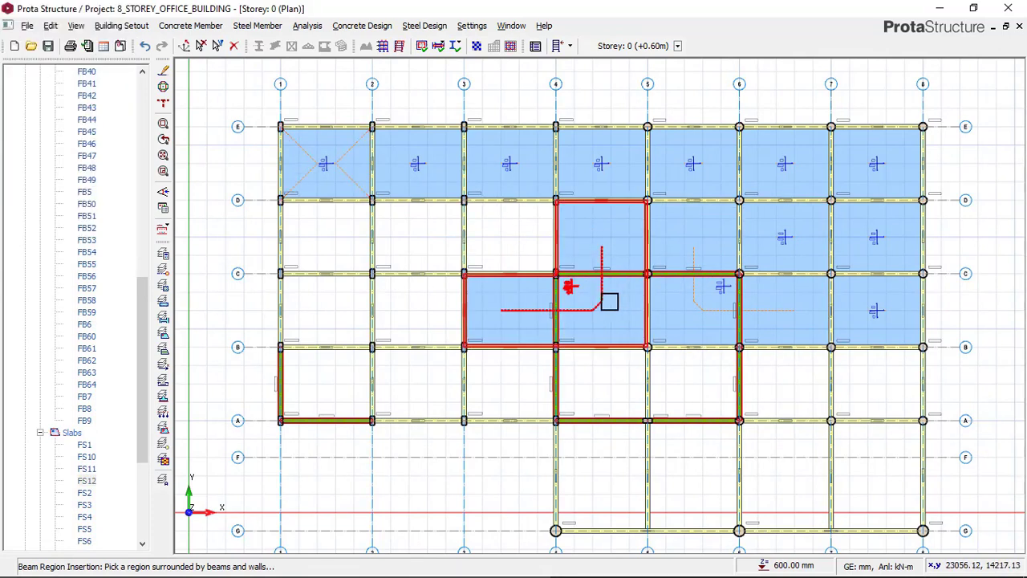
Delete the two irregular slabs that cross the core walls between axes 3 and 7
click(607, 299)
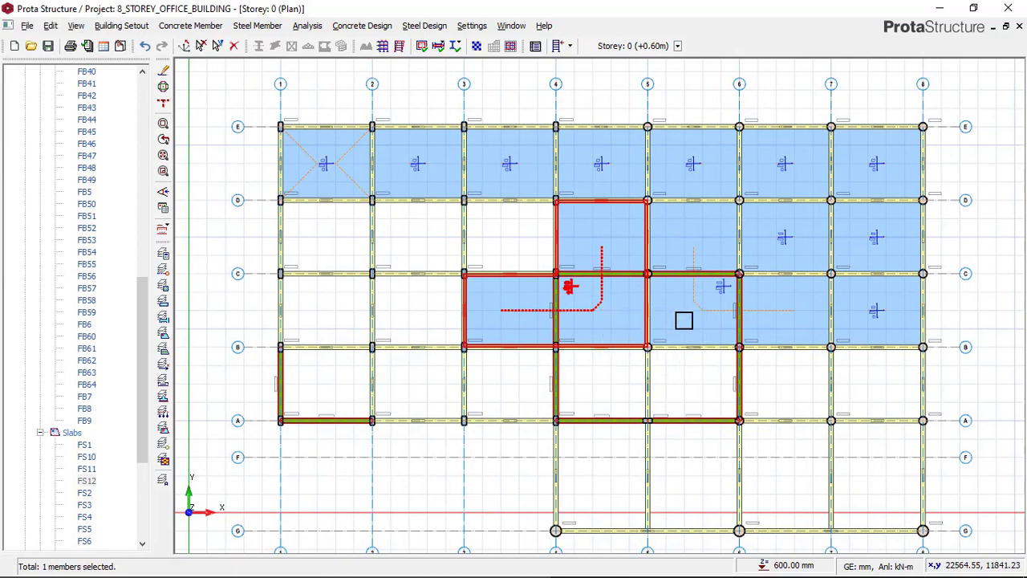
key(Delete)
click(691, 307)
key(Delete)
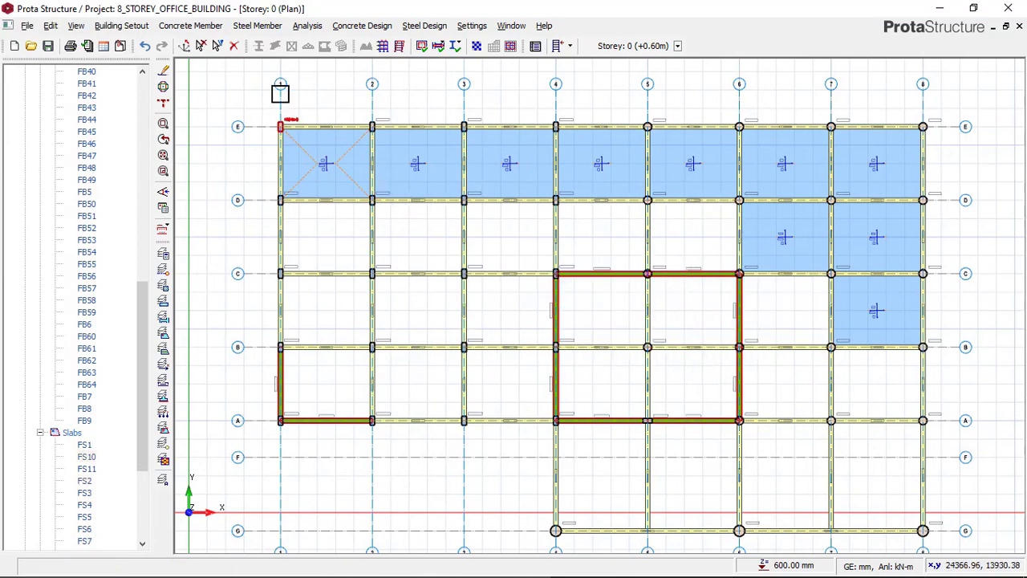
click(192, 26)
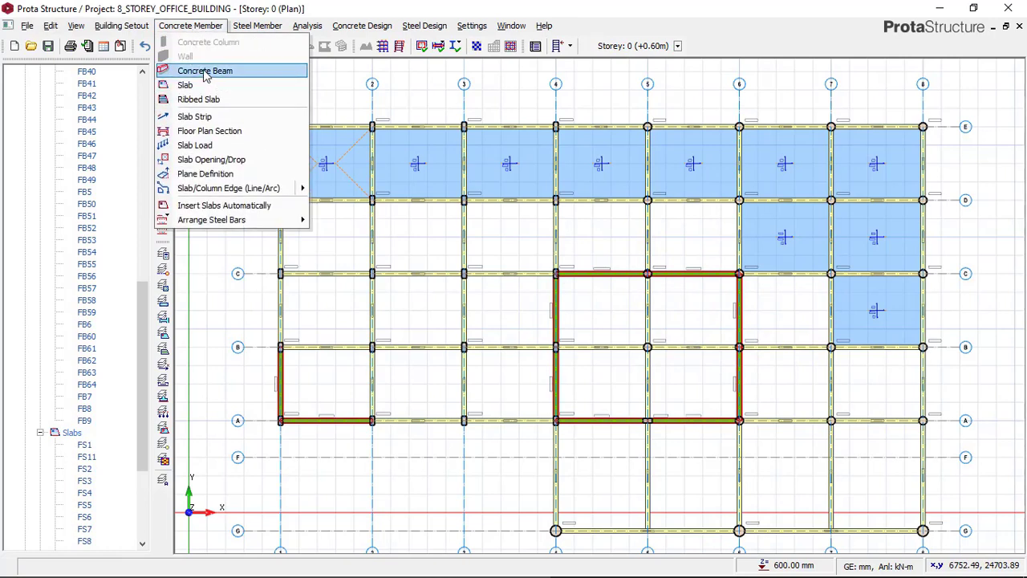
click(206, 72)
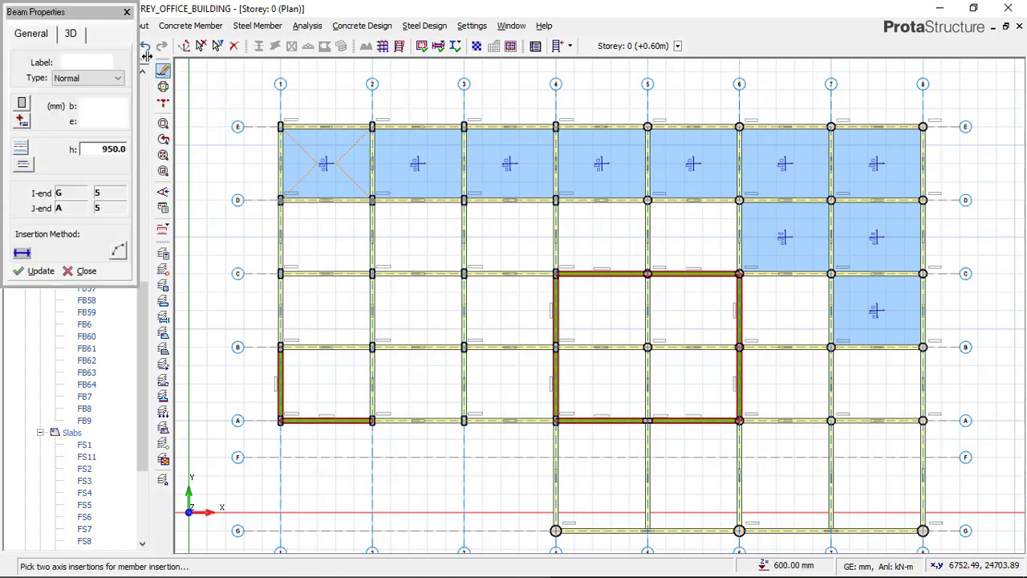
click(127, 13)
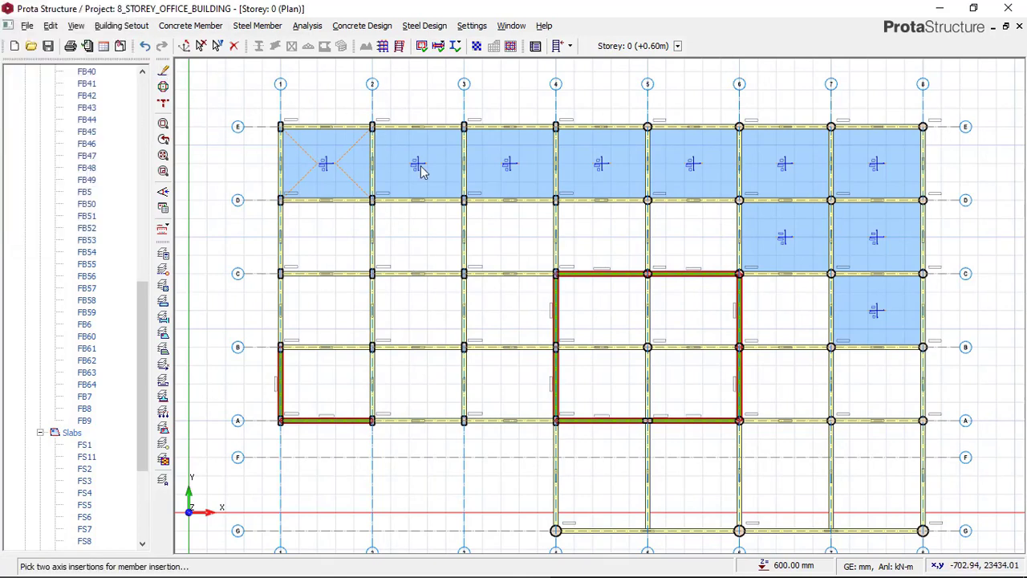
Insert slabs with the existing 200 mm slab's properties in the C–D bays between axes 1 and 4, and try the C–D bay between axes 4 and 5
click(329, 166)
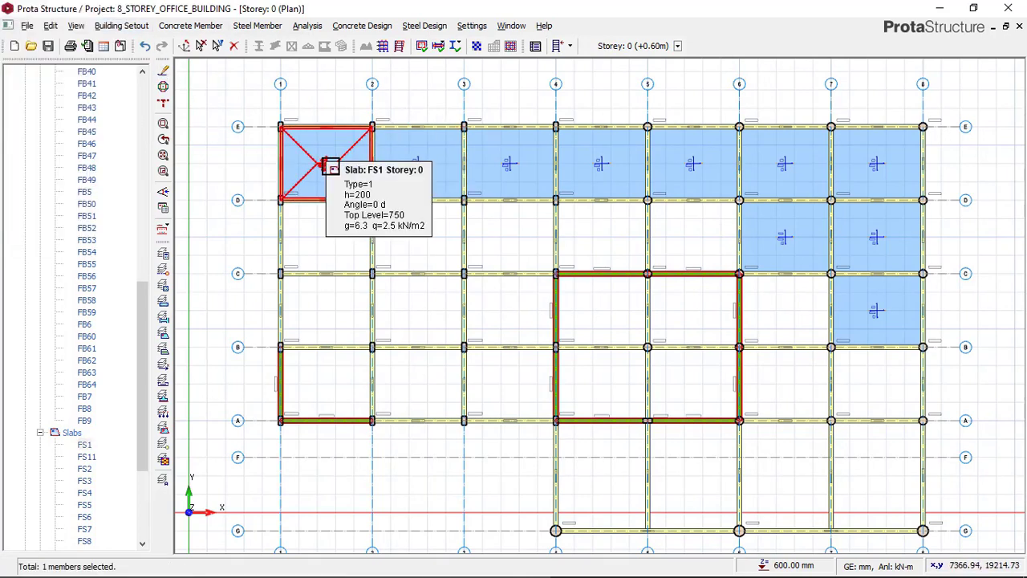
right_click(329, 166)
click(350, 166)
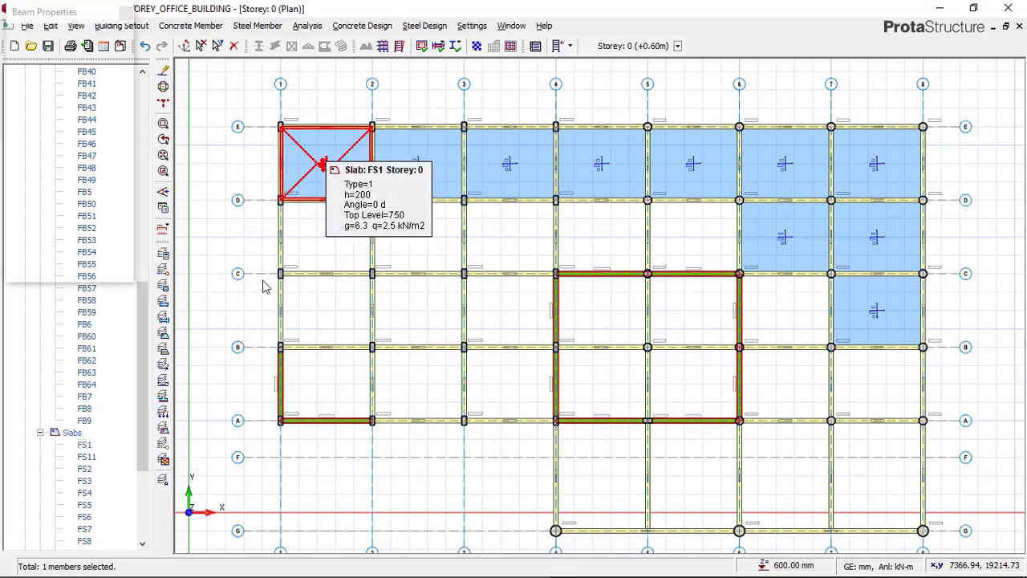
click(321, 236)
click(405, 225)
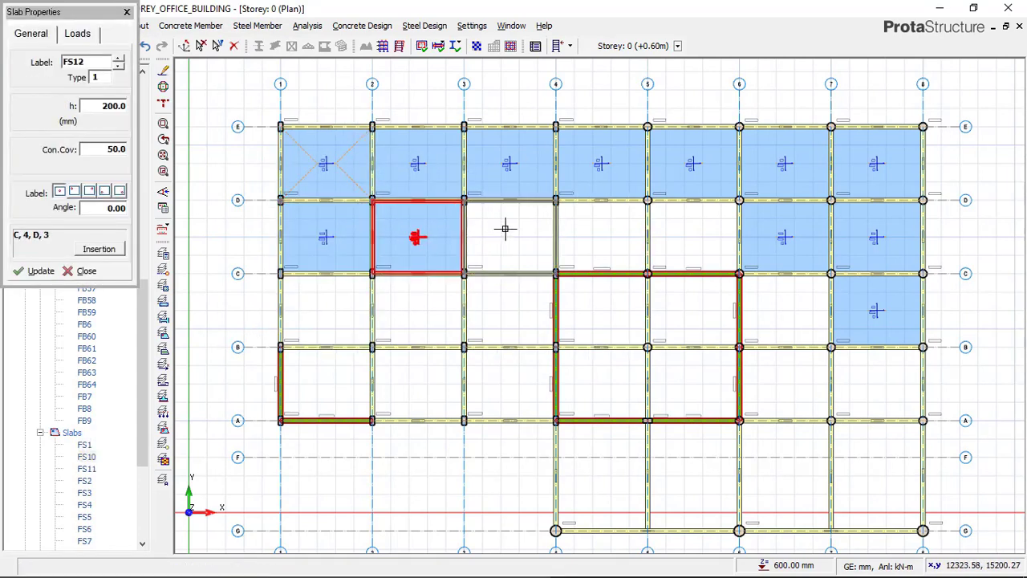
click(505, 229)
click(590, 223)
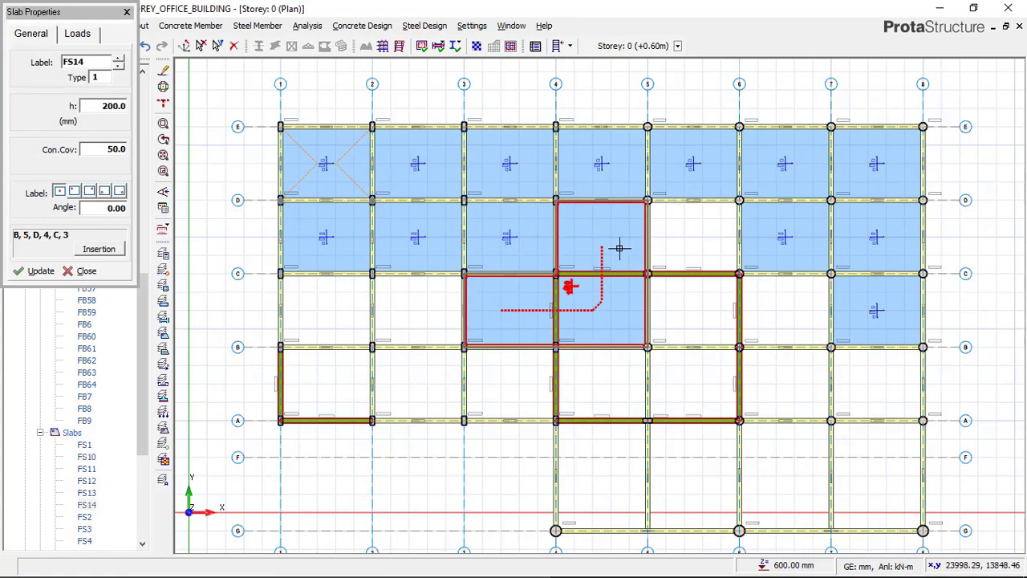
Insert slabs in the A–B bay between axes 7 and 8 and the G–A bays between axes 6 and 8, undoing the irregular slab beside the core
click(847, 387)
scroll(655, 230, down, 3)
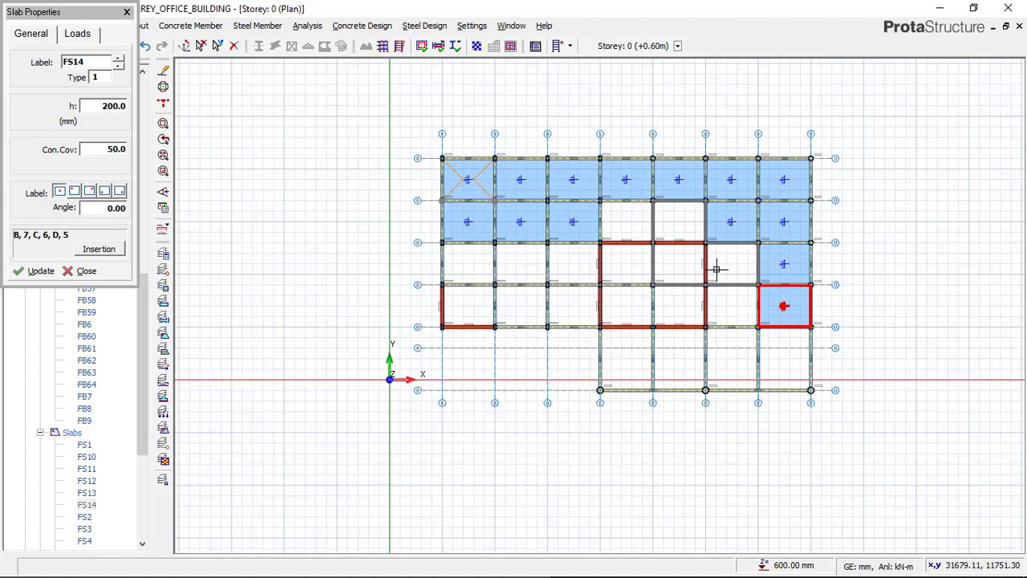
click(748, 354)
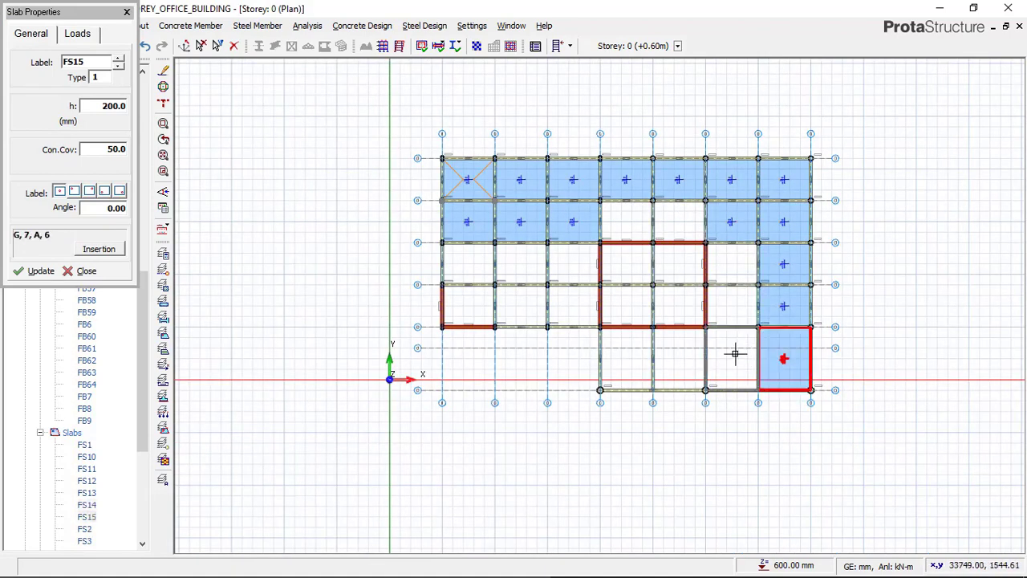
click(722, 354)
click(684, 356)
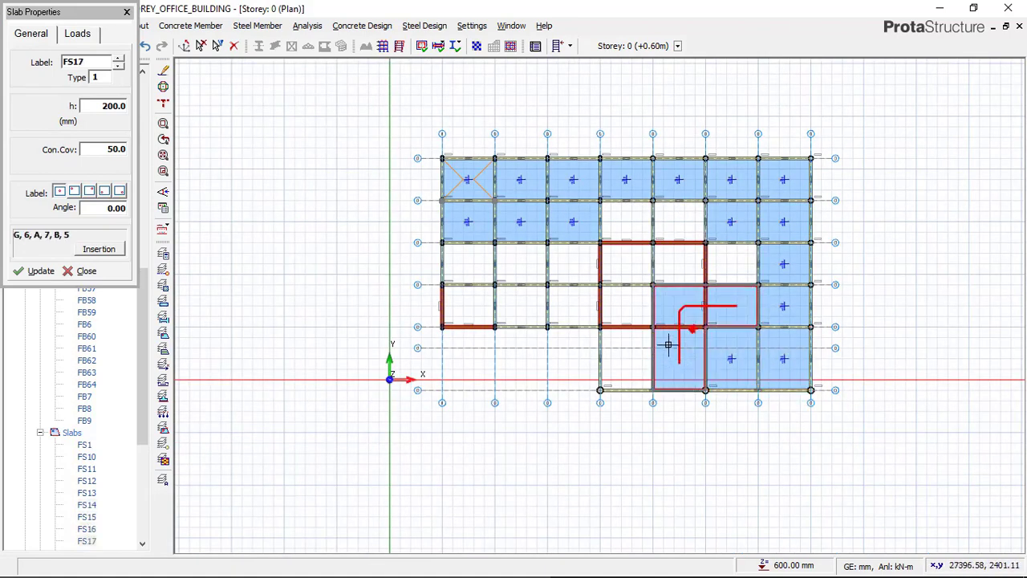
key(ctrl+z)
Insert 200 mm slabs in the A–B and B–C bays between axes 1 and 3
scroll(540, 297, up, 3)
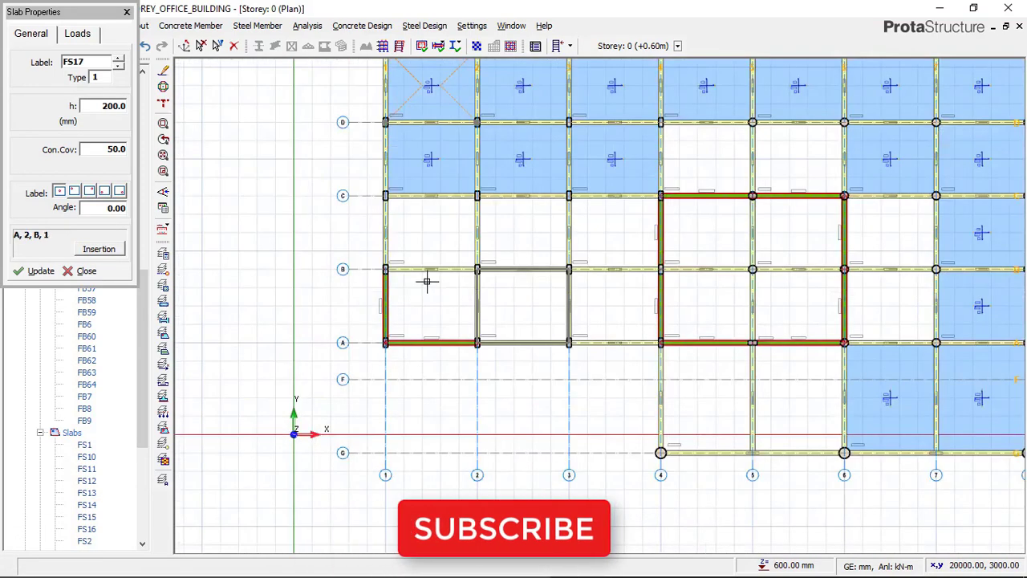
click(425, 295)
click(427, 233)
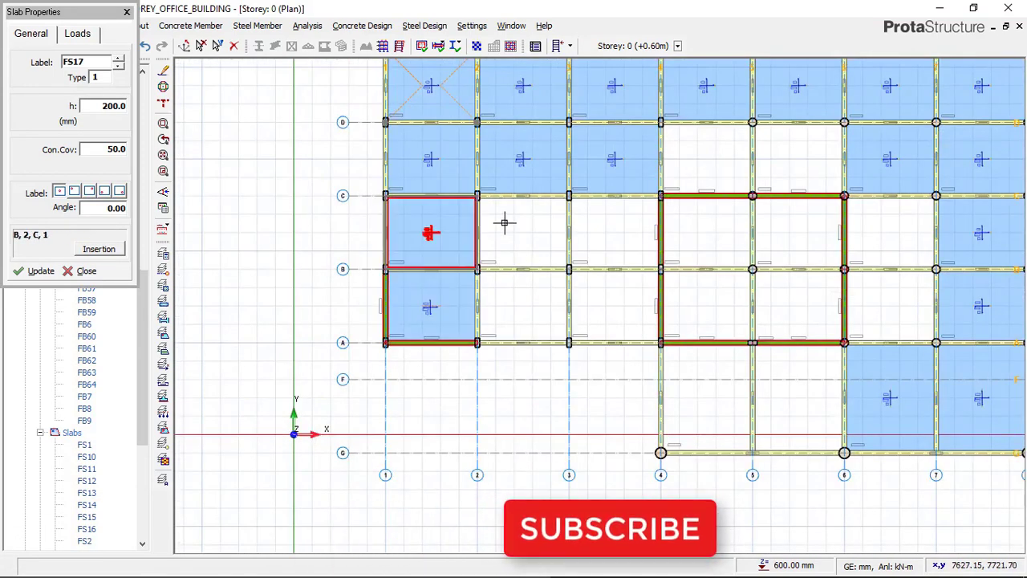
click(526, 229)
click(523, 305)
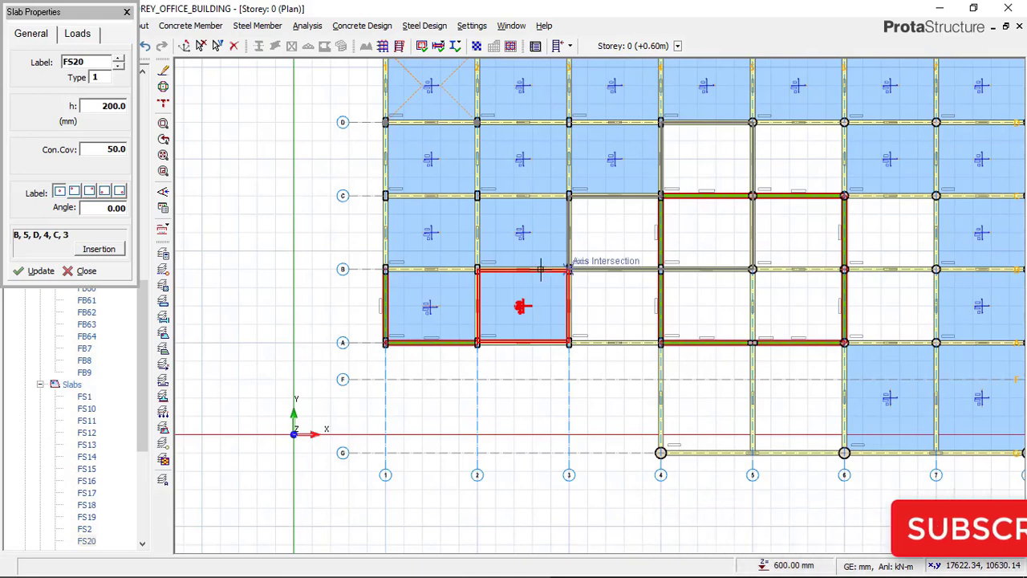
scroll(561, 195, down, 1)
scroll(740, 201, up, 1)
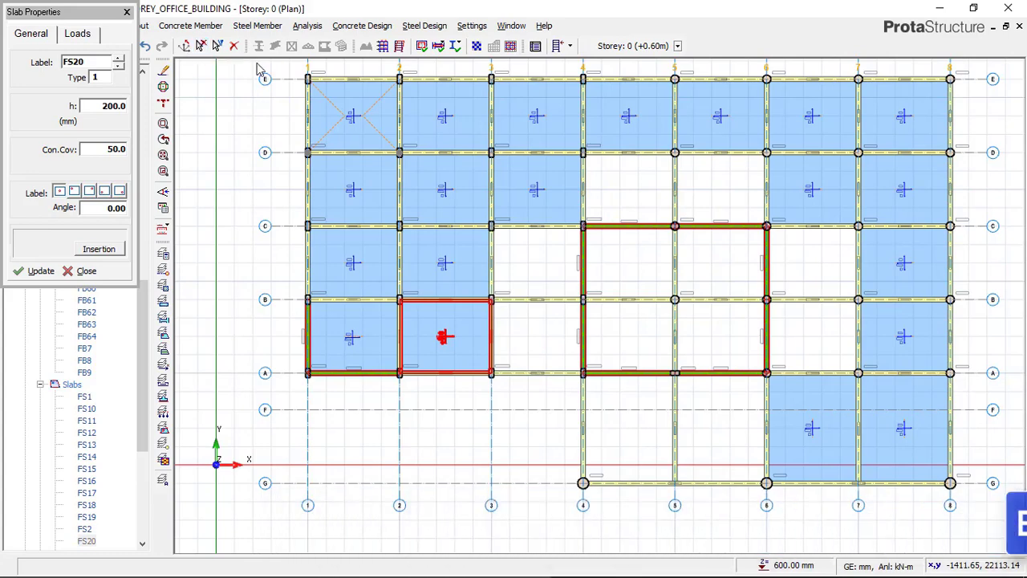
Insert 250 × 950 mm foundation beams along axis 4 from C to B and from B to A, beneath the core wall
key(Escape)
click(211, 29)
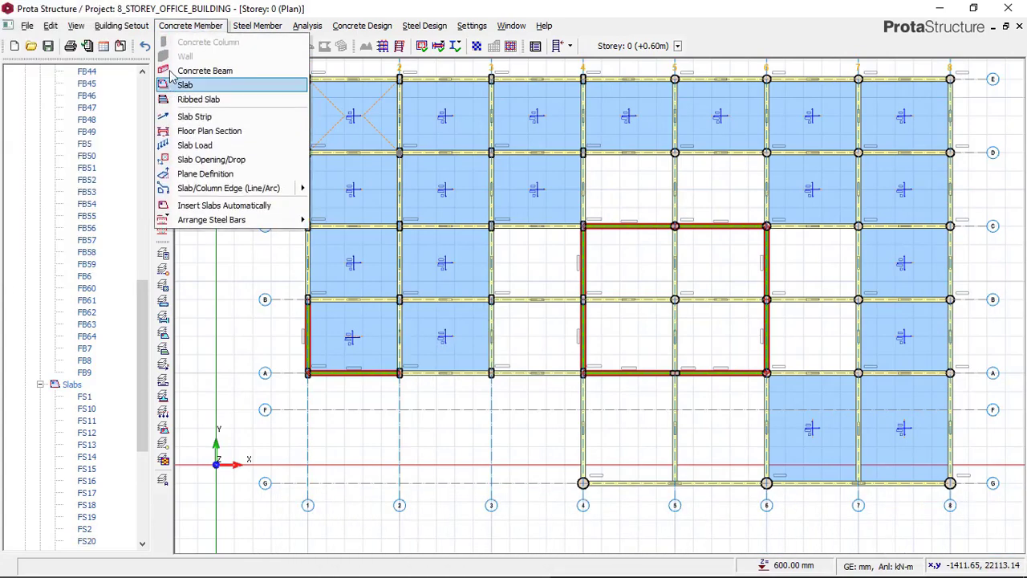
key(Escape)
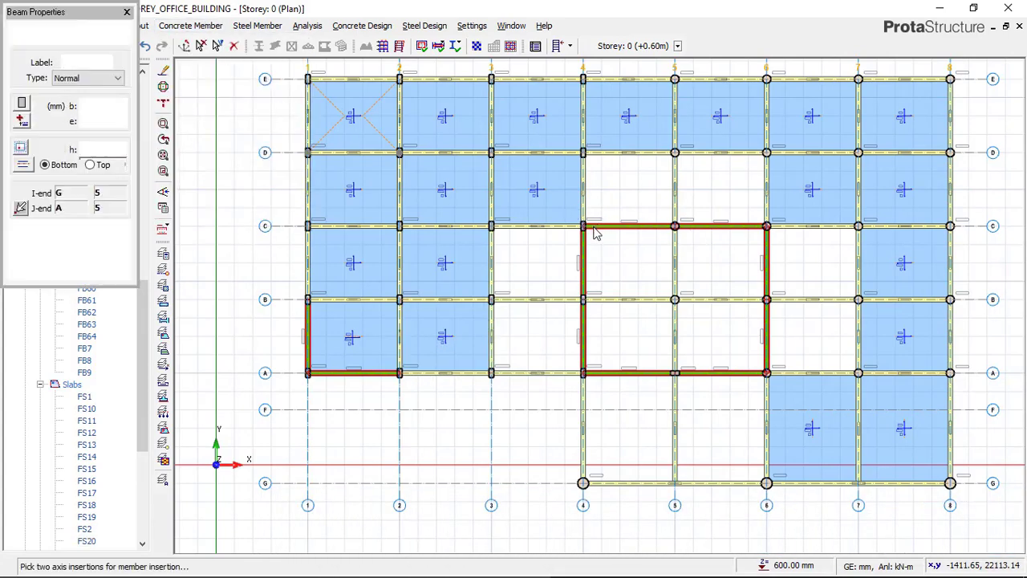
scroll(597, 226, up, 2)
click(579, 225)
scroll(581, 317, up, 1)
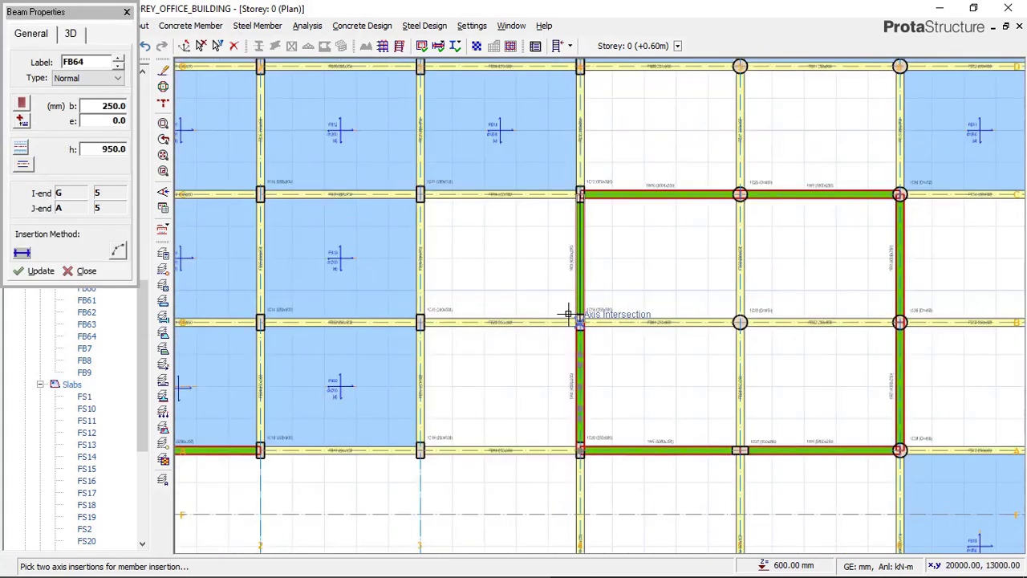
click(573, 314)
scroll(588, 377, down, 2)
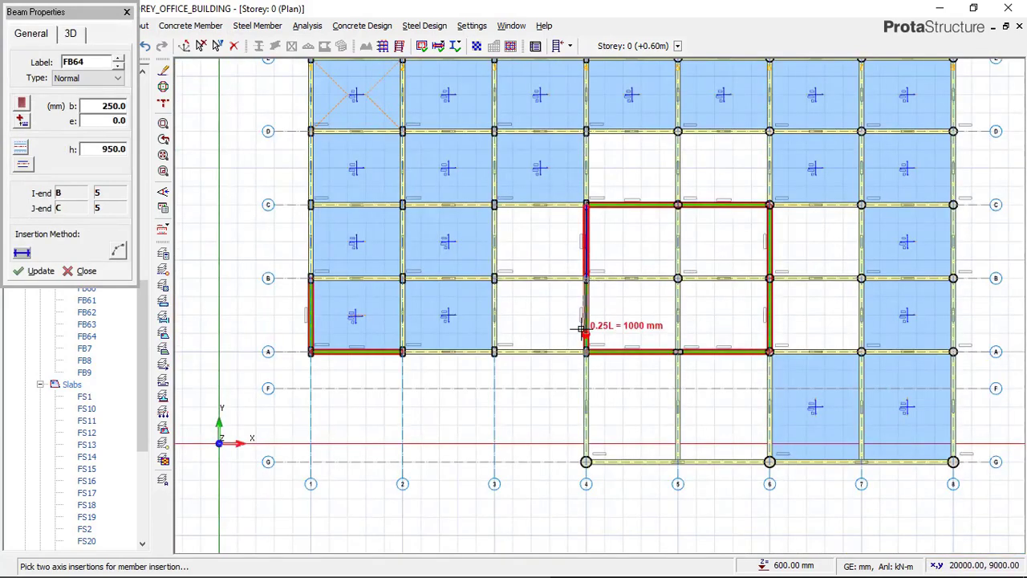
scroll(584, 350, up, 1)
click(577, 348)
scroll(705, 355, up, 1)
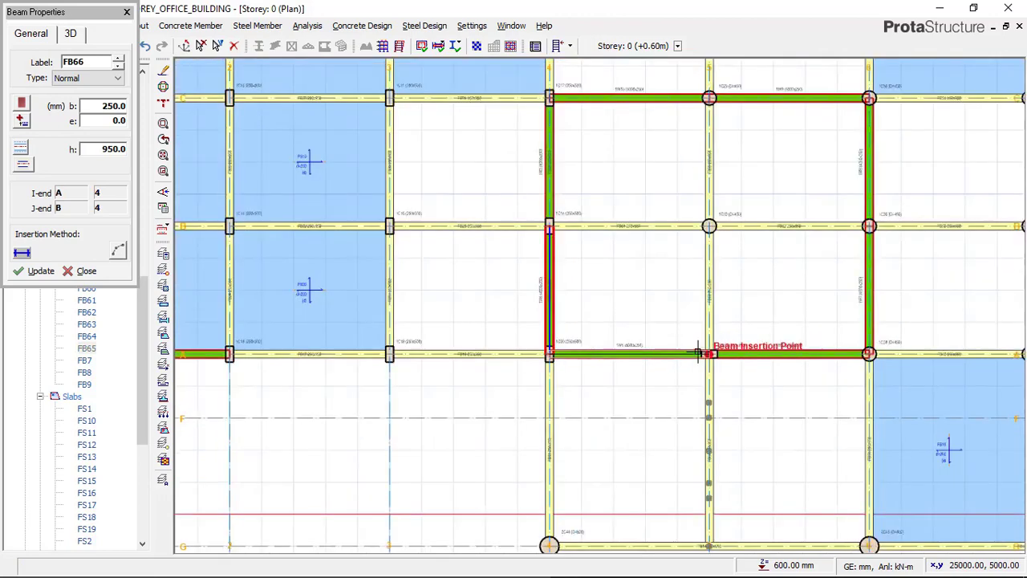
Continue the 250 × 950 mm beams around the core along axis A to 6, axis 6 to C, and axis C back to 4
click(705, 355)
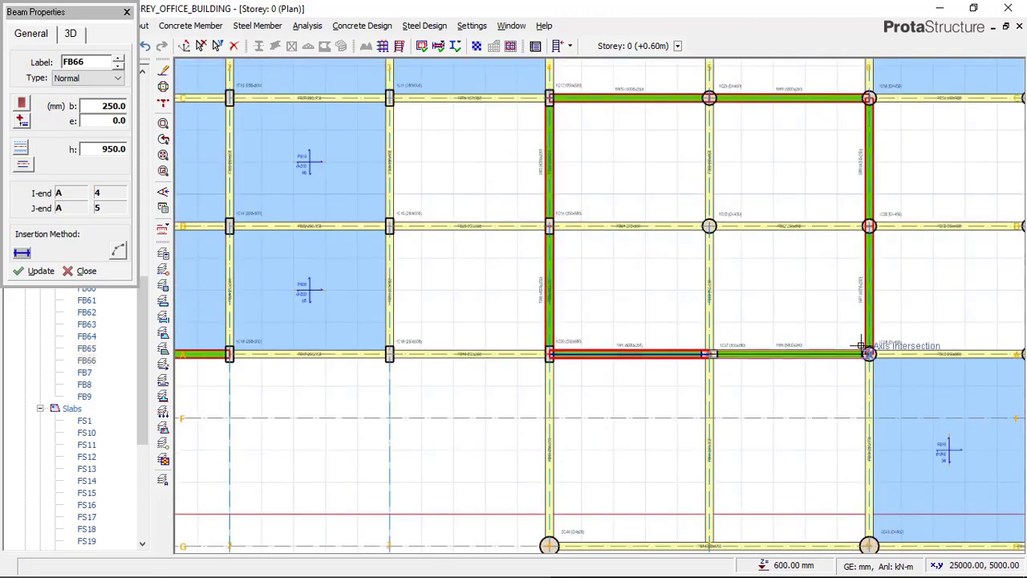
click(826, 356)
scroll(826, 356, down, 1)
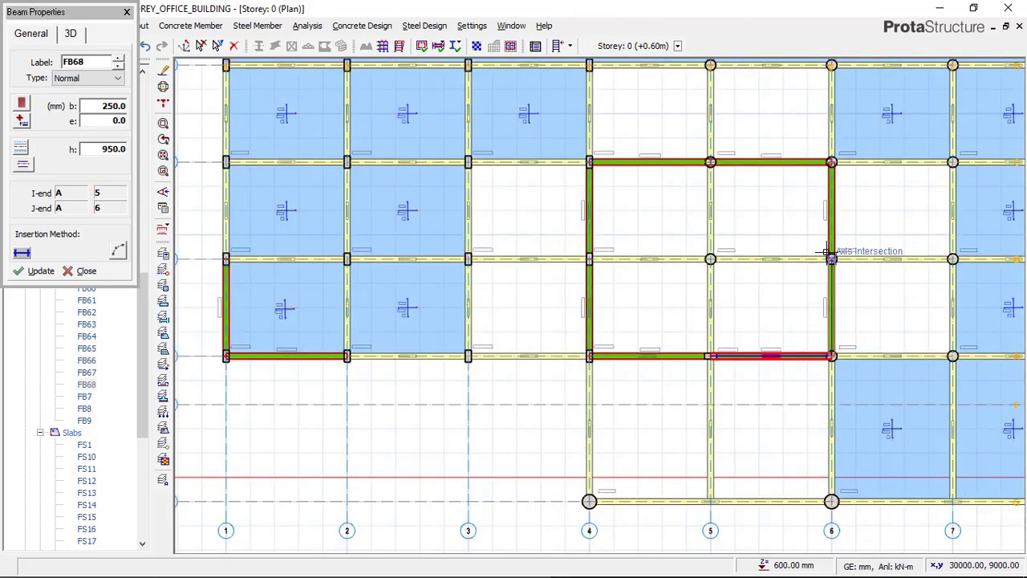
click(843, 217)
click(826, 160)
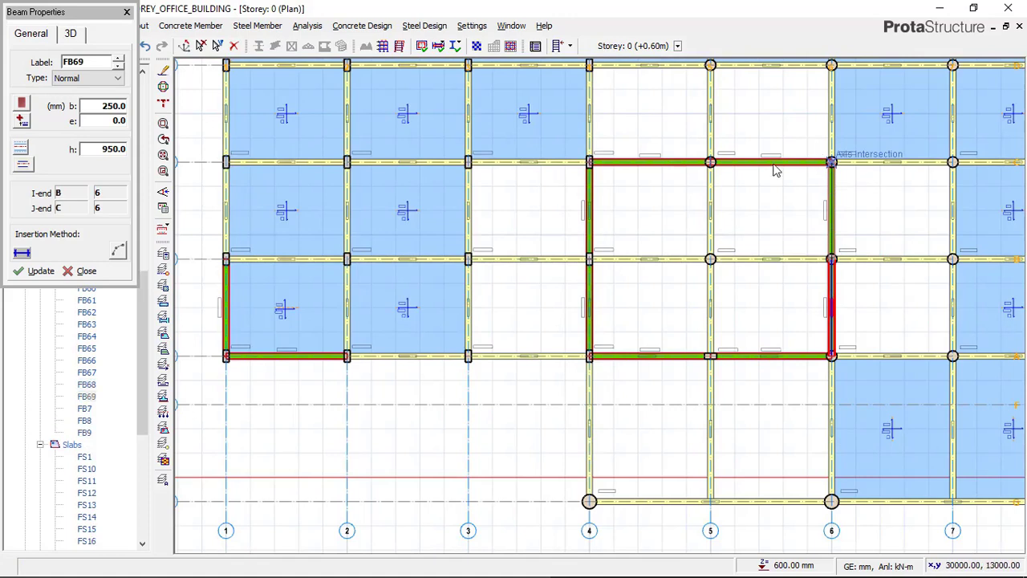
click(711, 160)
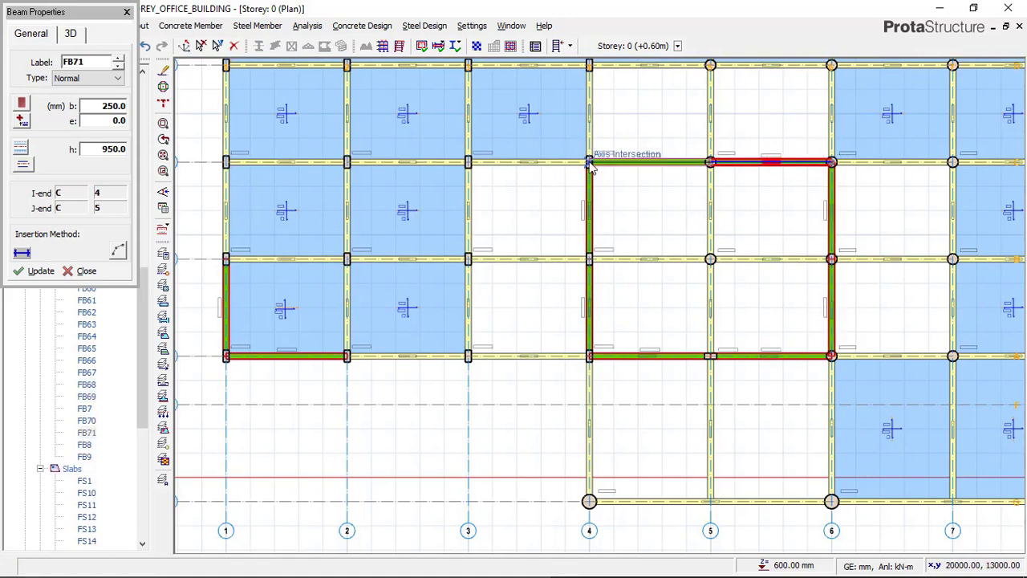
click(589, 163)
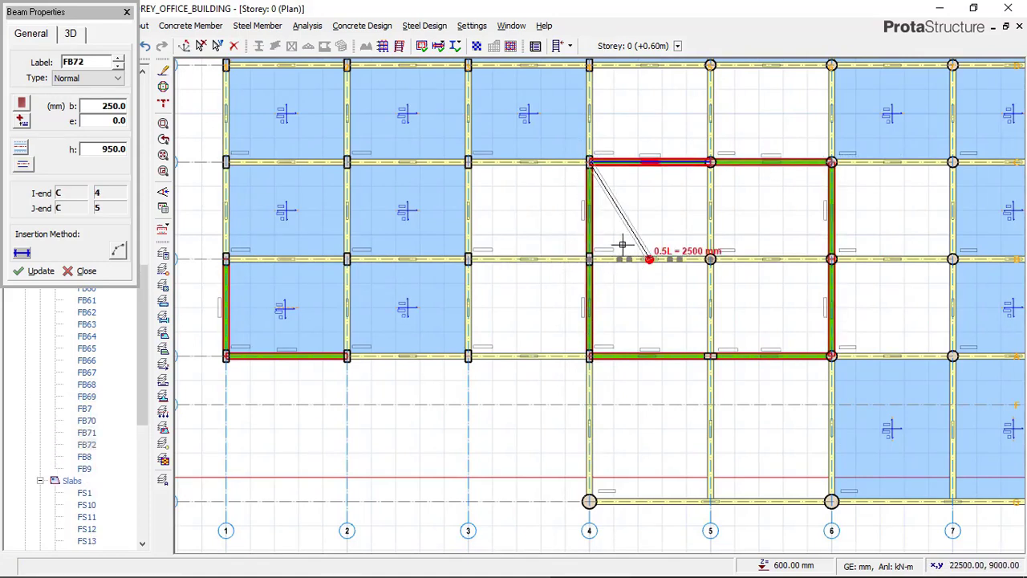
key(Escape)
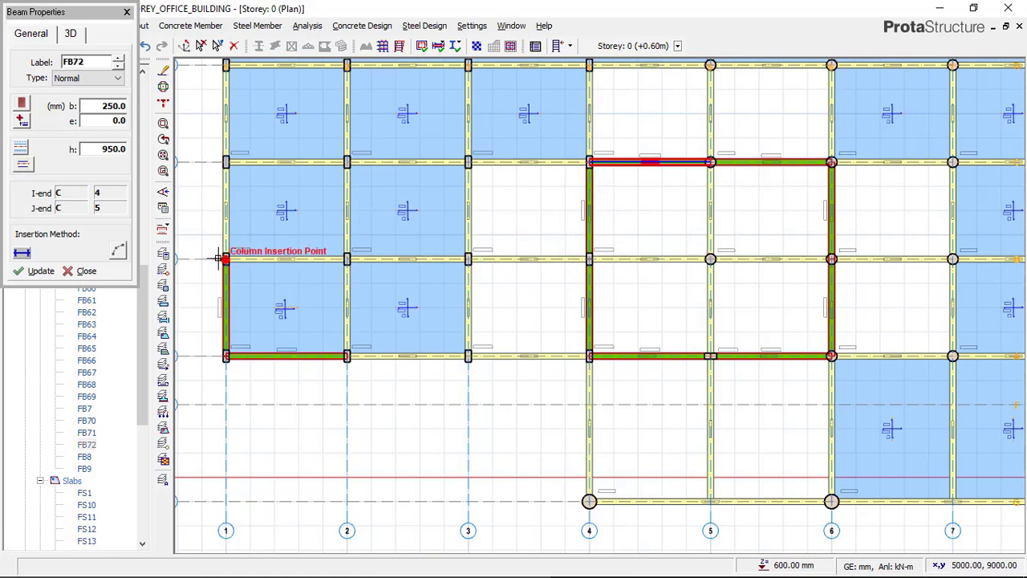
Insert 250 × 950 mm beams beneath the corner walls along axis 1 from B to A and along axis A from 1 to 2
click(226, 356)
click(347, 356)
key(Escape)
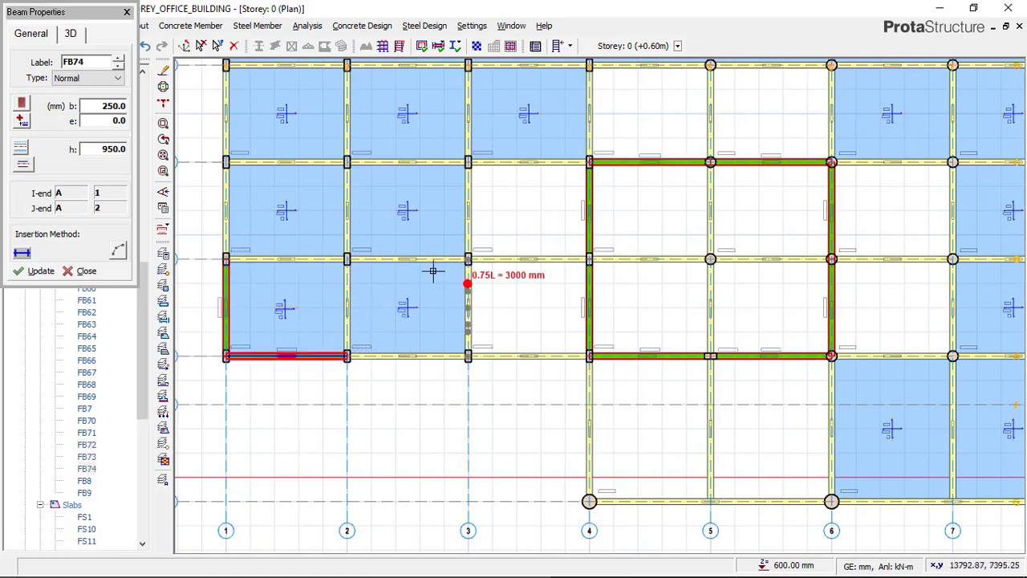
scroll(472, 280, down, 2)
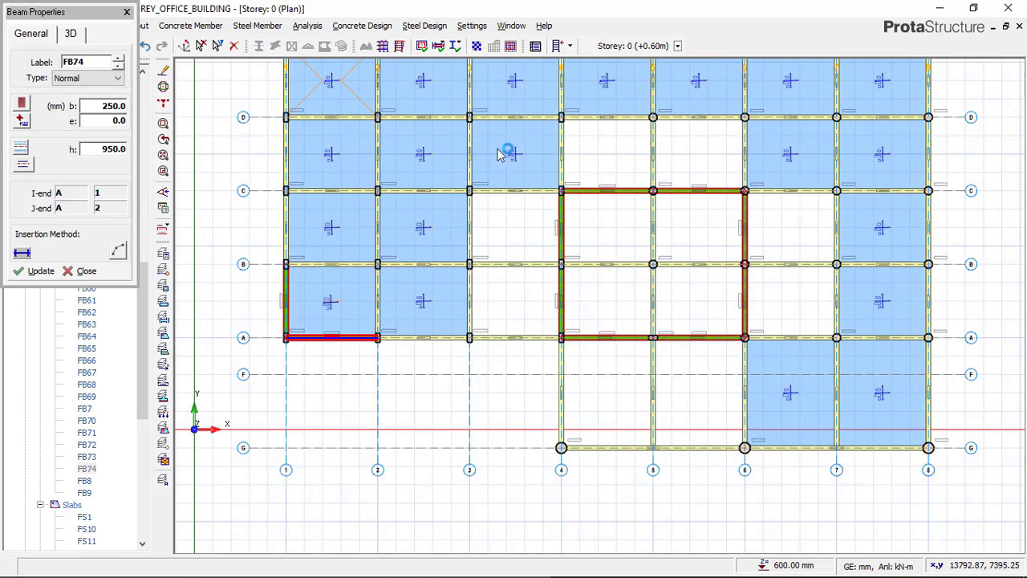
key(Escape)
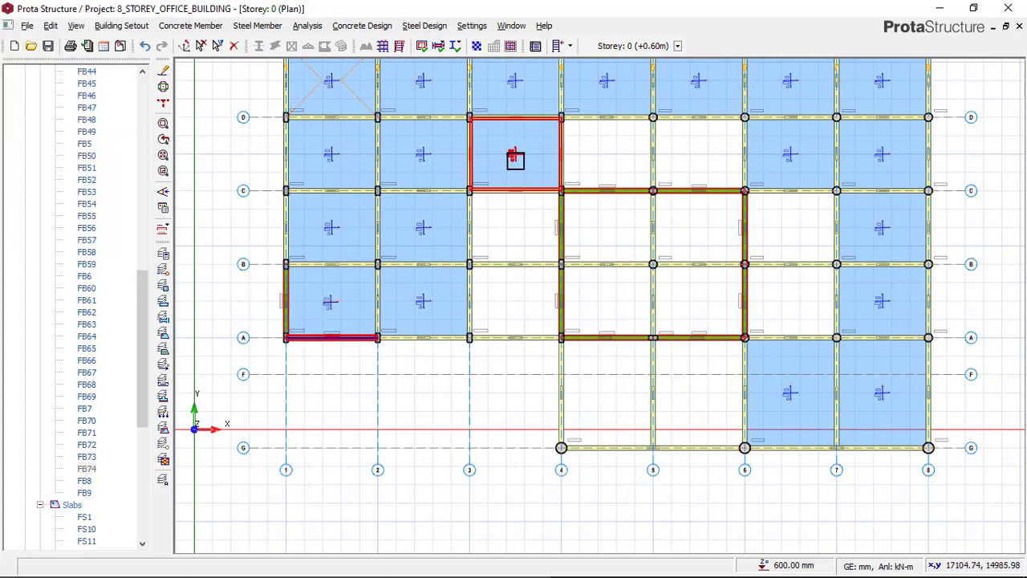
Reuse the C–D bay slab's properties to insert 200 mm slabs in the C–D bays between axes 4 and 6 and the A–C bays between 6 and 7
click(516, 160)
right_click(514, 158)
click(554, 165)
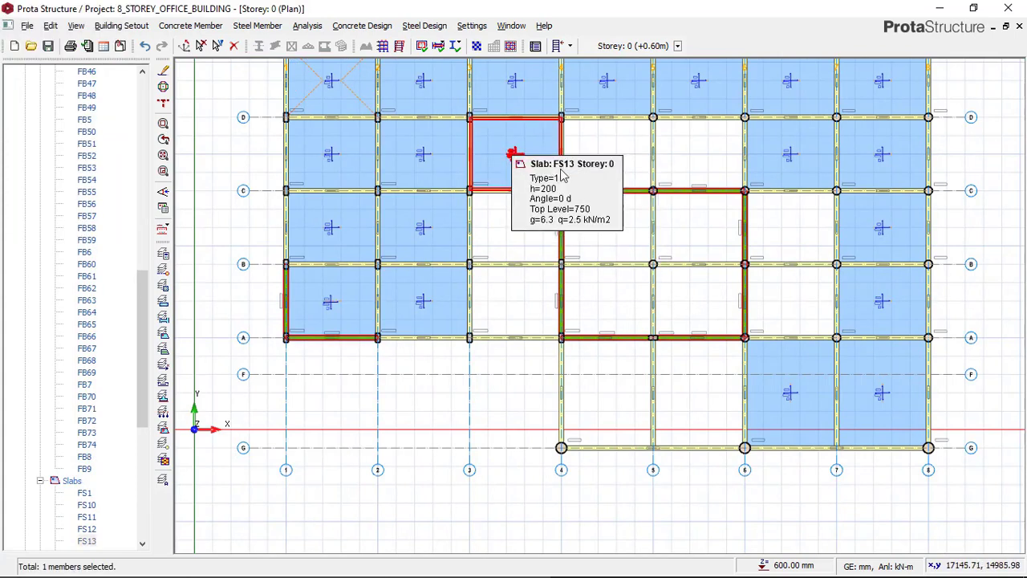
click(594, 140)
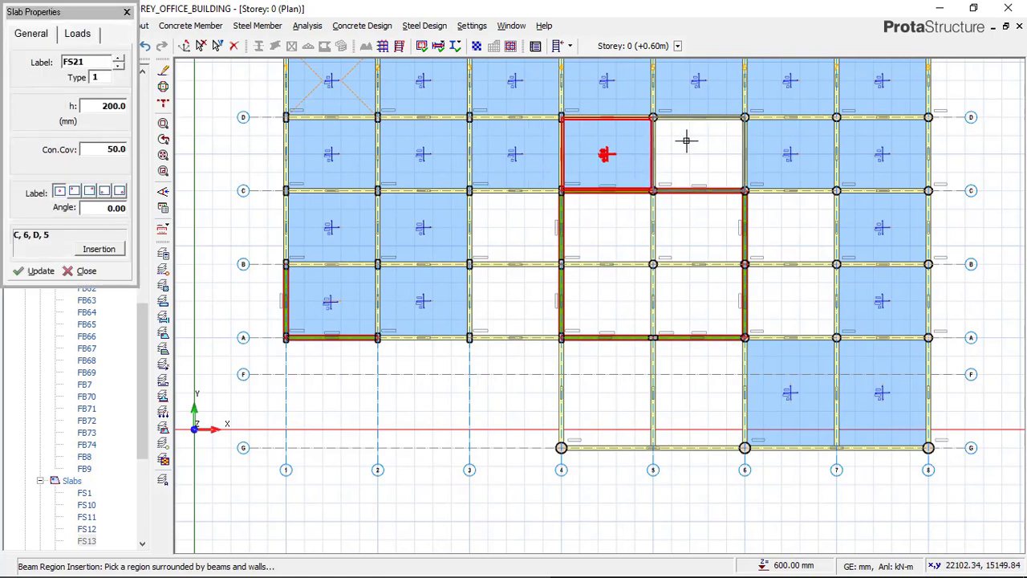
click(686, 144)
click(807, 212)
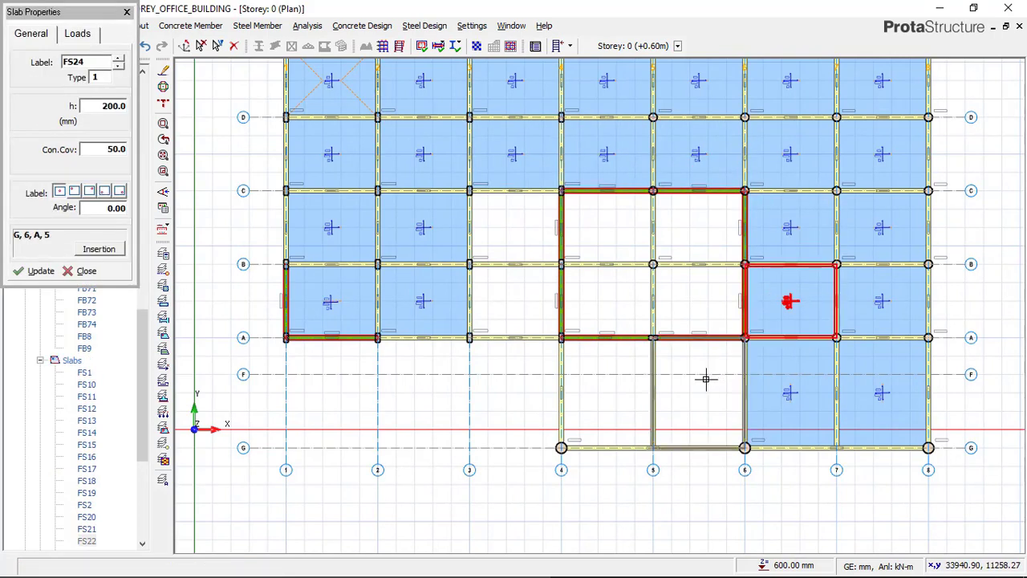
Insert 200 mm slabs in the G–A bays between axes 4 and 6 and the A–B and B–C bays between axes 3 and 4
click(706, 380)
click(591, 372)
click(518, 281)
click(511, 229)
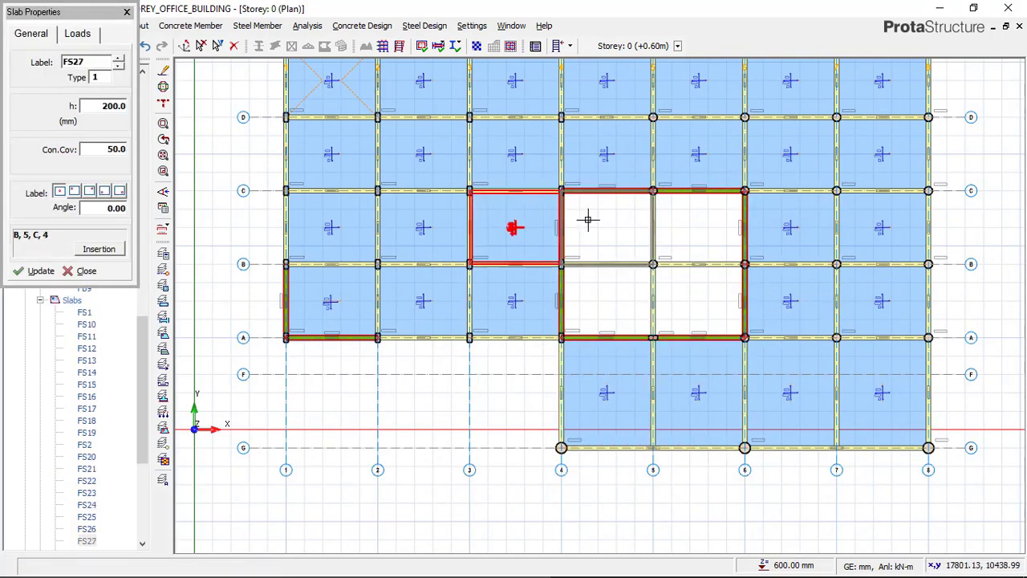
Insert 200 mm slabs in the four core bays between axes A and C and axes 4 and 6
click(589, 223)
click(591, 293)
click(678, 227)
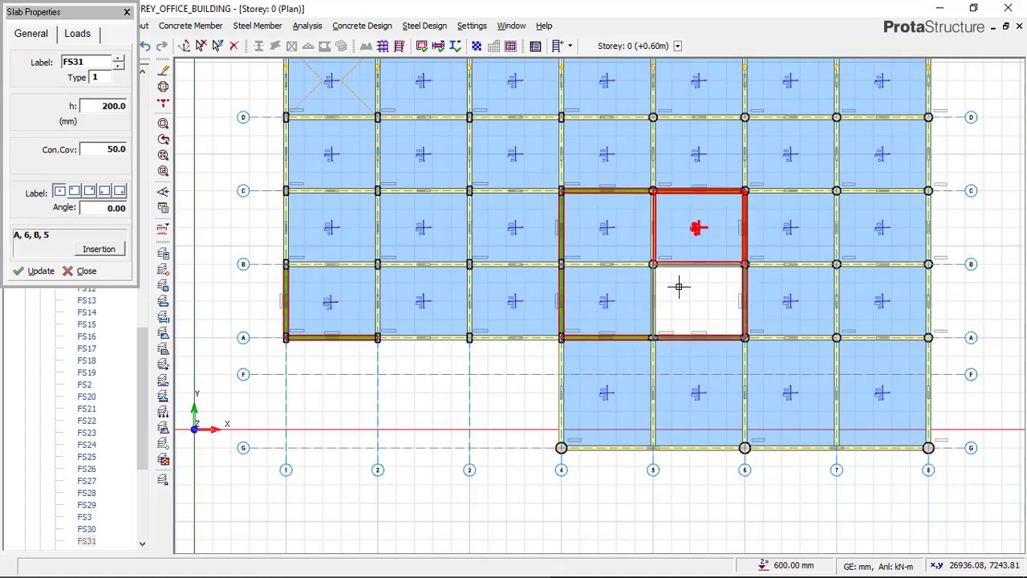
click(678, 281)
scroll(647, 293, down, 3)
middle_drag(647, 293, 606, 298)
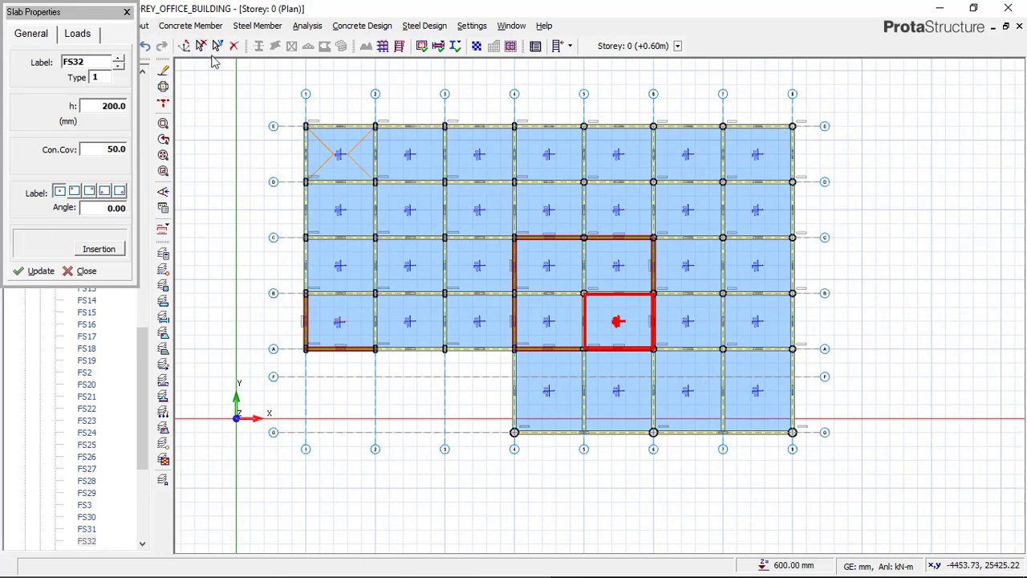
Delete the slab with the diagonal lines in the D–E bay between axes 1 and 2
key(Escape)
click(350, 161)
scroll(345, 156, up, 1)
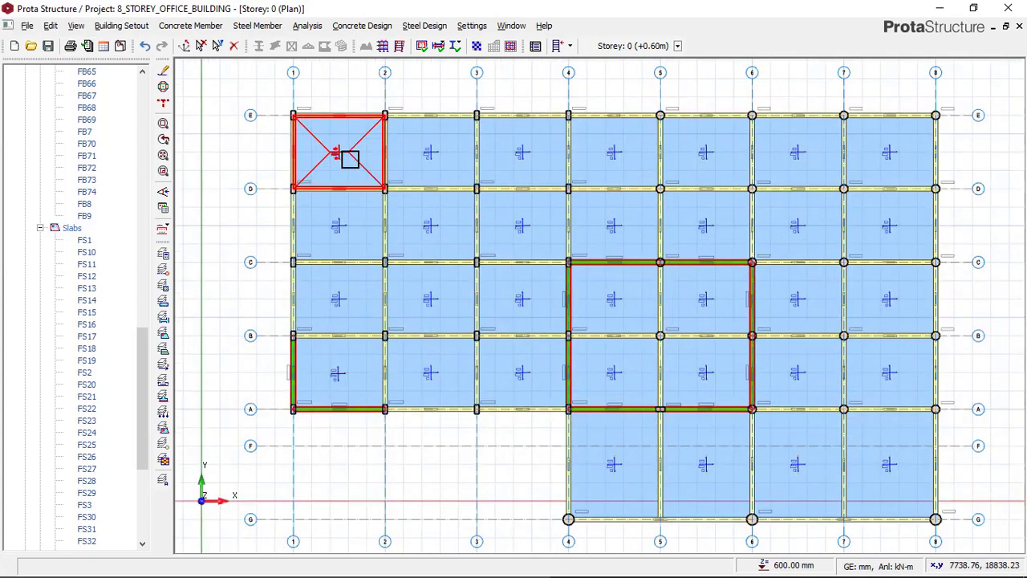
key(Delete)
Insert a 200 mm slab in the empty D–E bay between axes 1 and 2, using the neighbouring slab's properties
click(441, 160)
right_click(440, 159)
click(336, 141)
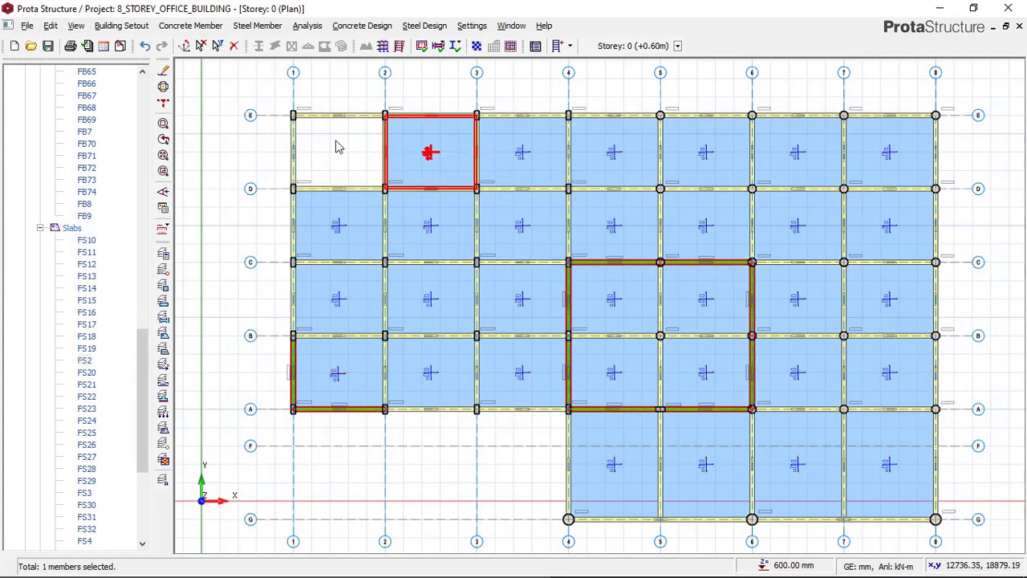
key(Return)
click(329, 128)
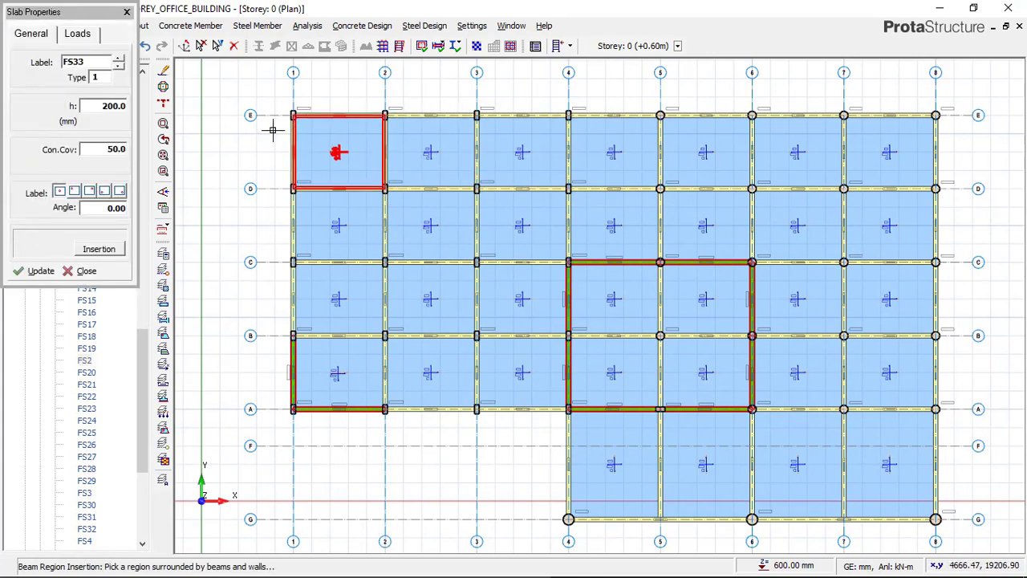
key(Escape)
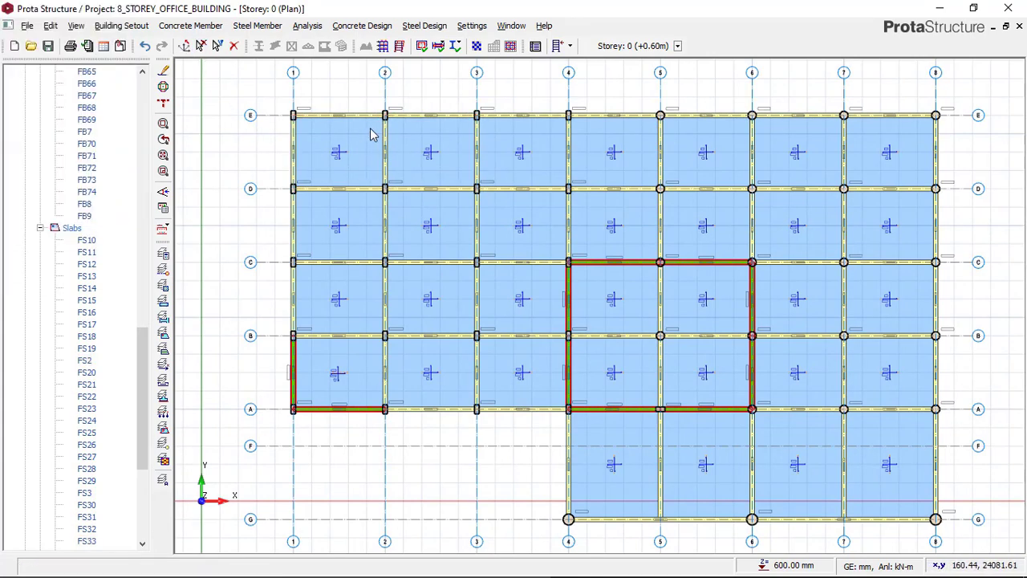
Switch the Storey: 0 view from plan to 3D
scroll(397, 135, up, 2)
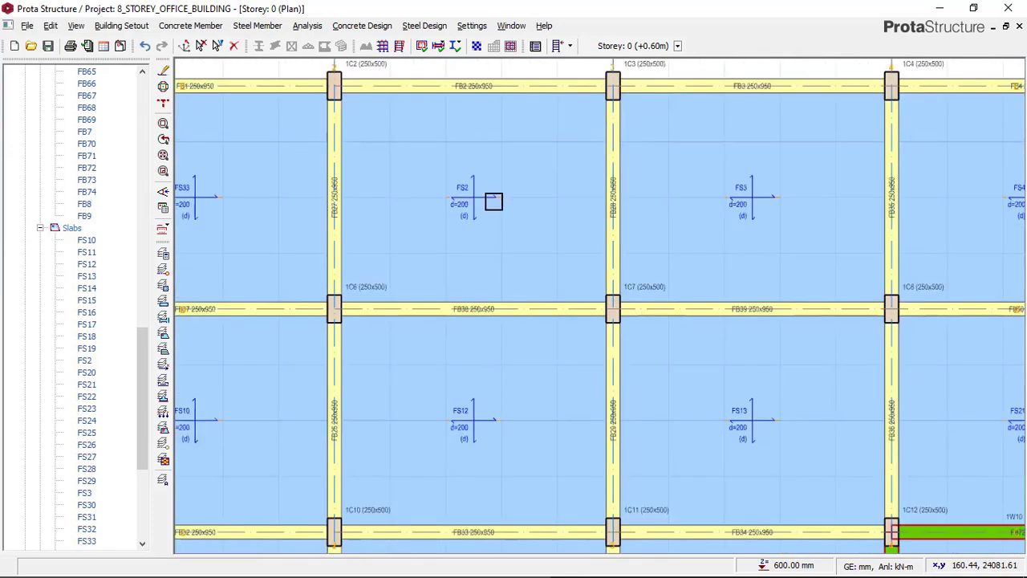
scroll(487, 185, down, 4)
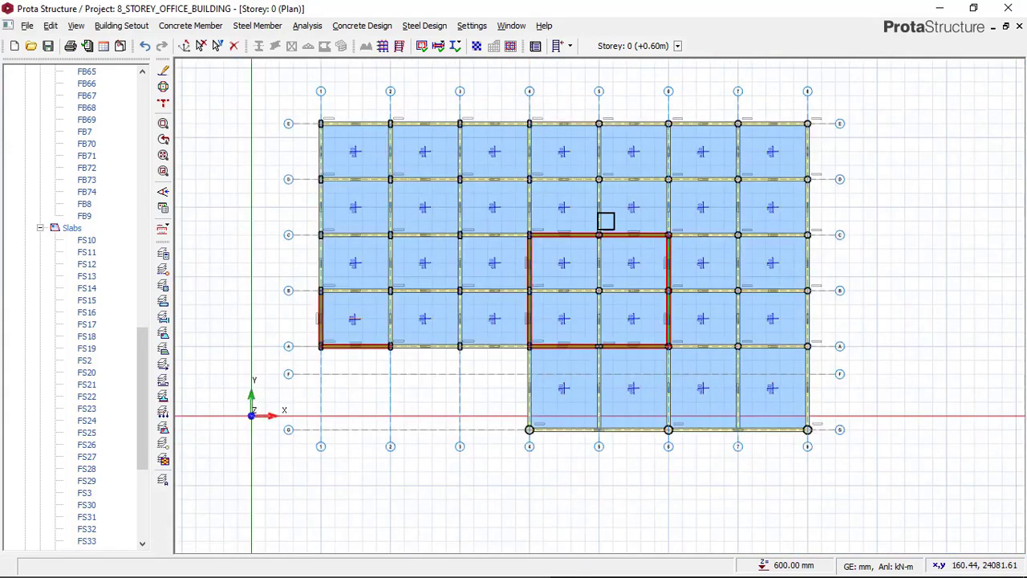
drag(142, 399, 142, 149)
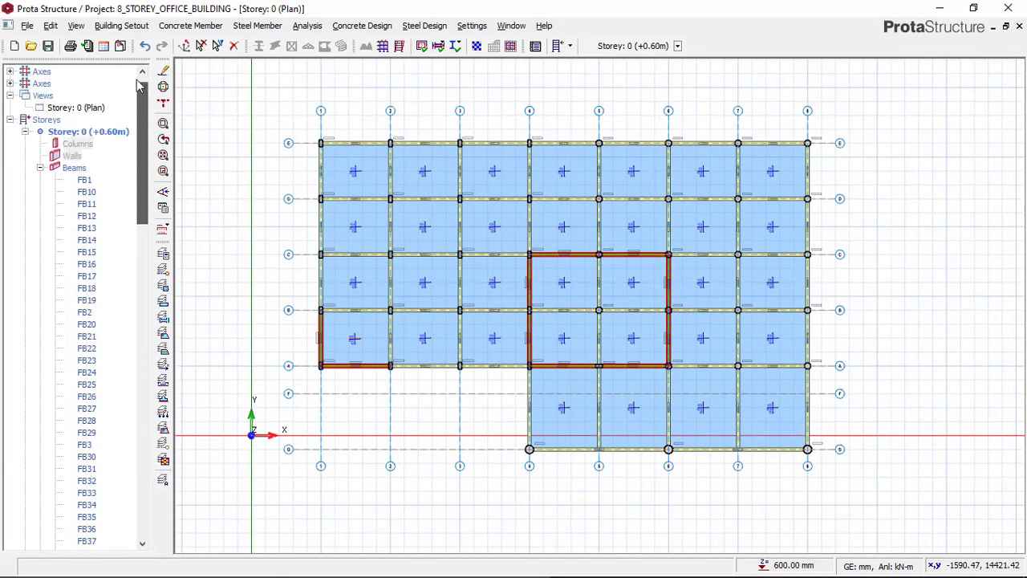
click(92, 109)
right_click(95, 110)
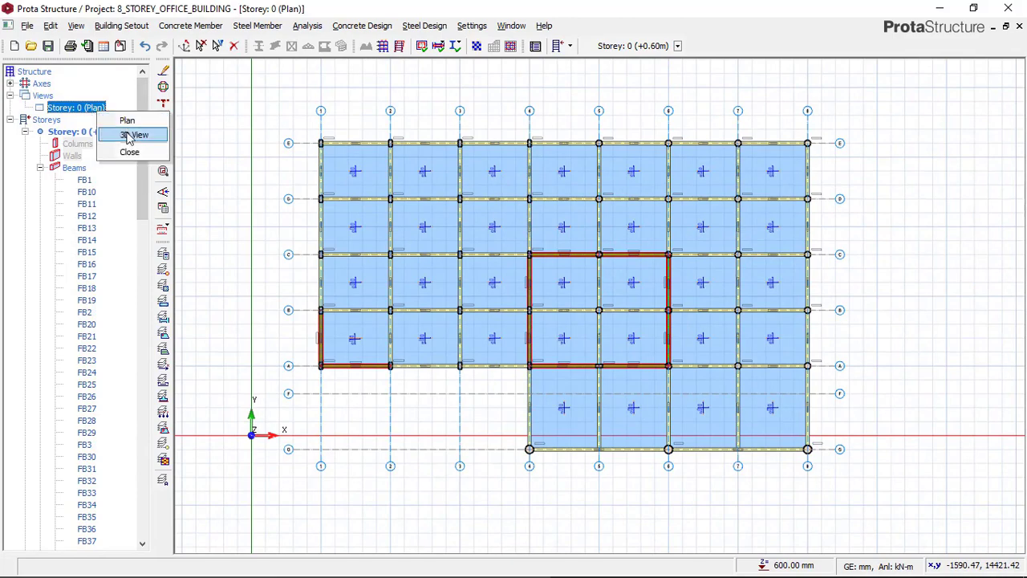
click(132, 134)
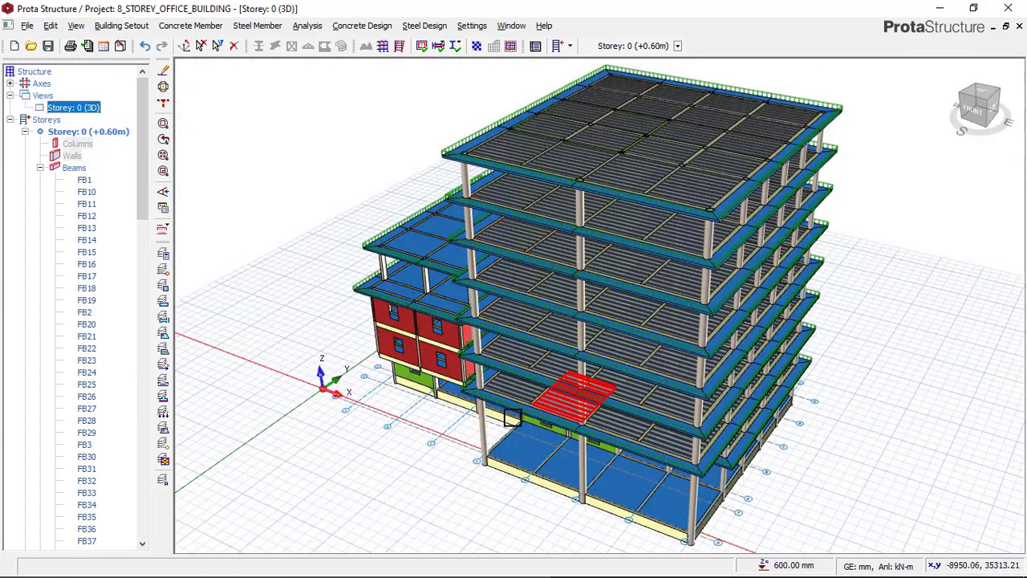
Examine the ground floor slabs, foundation beams and core walls in 3D from several sides of the building
middle_drag(511, 402, 523, 350)
mouse_move(574, 384)
shift+middle_down()
mouse_move(601, 371)
mouse_move(562, 387)
shift+middle_up()
middle_drag(468, 515, 464, 453)
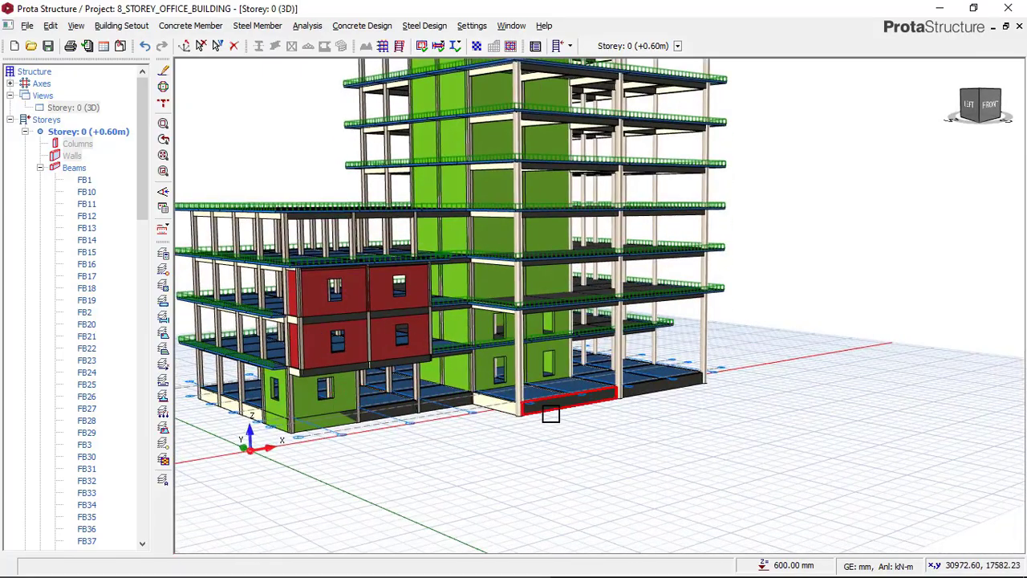
scroll(551, 408, up, 3)
mouse_move(550, 408)
middle_down()
mouse_move(508, 428)
mouse_move(449, 420)
mouse_move(550, 393)
middle_up()
scroll(551, 394, up, 2)
scroll(665, 394, down, 4)
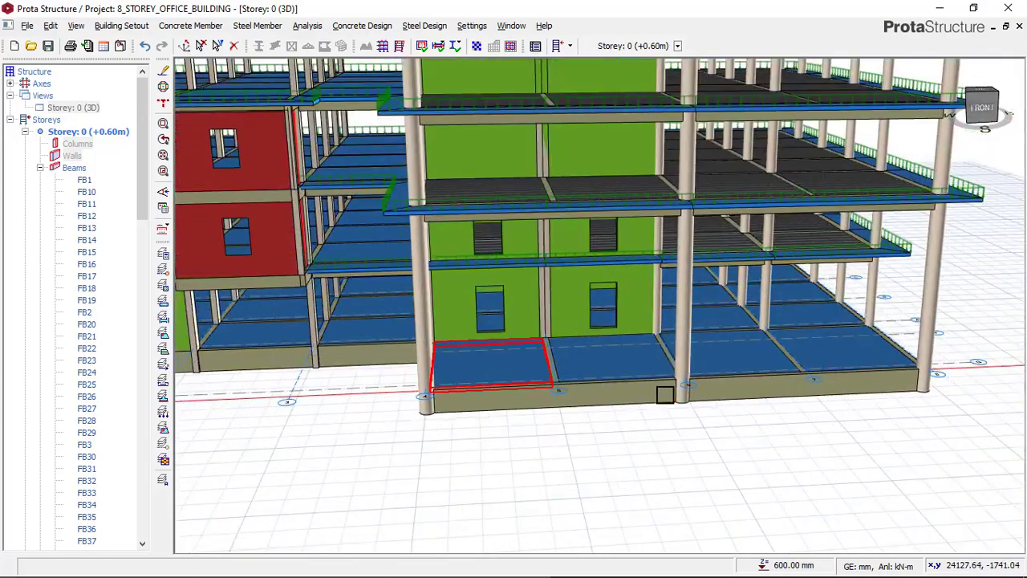
middle_drag(633, 382, 449, 353)
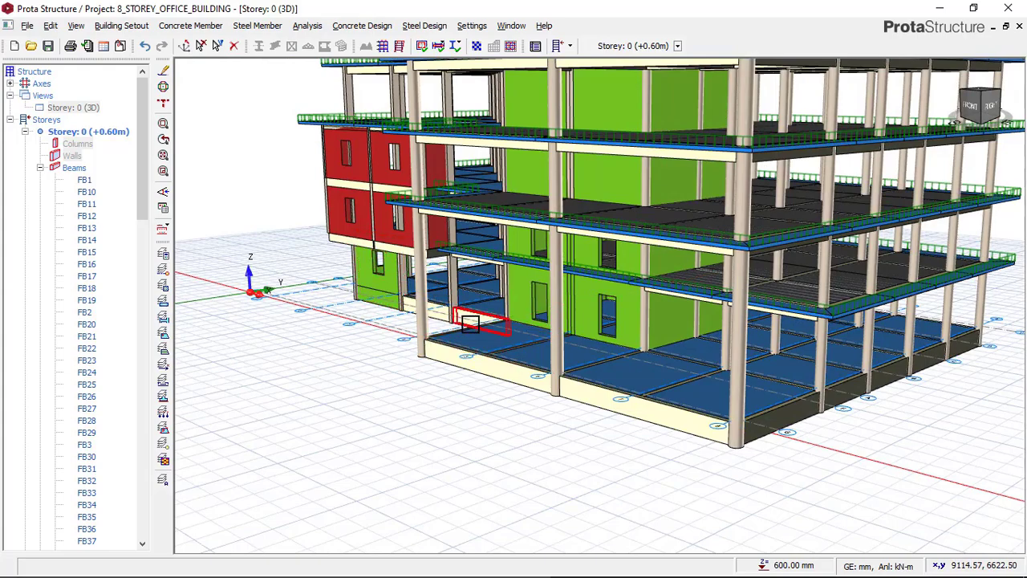
scroll(756, 406, down, 2)
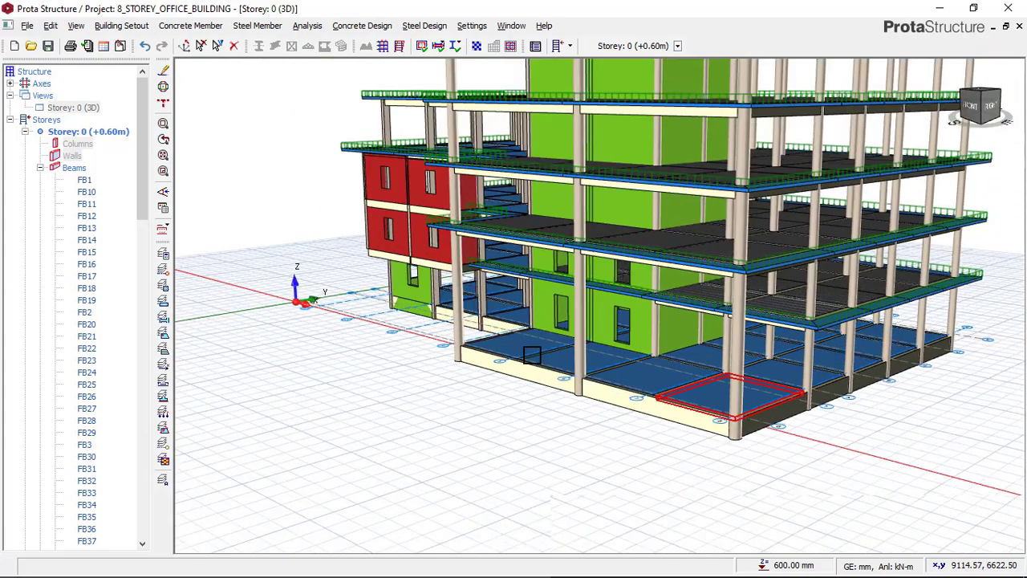
middle_drag(531, 355, 528, 444)
middle_drag(492, 398, 536, 408)
scroll(568, 345, down, 4)
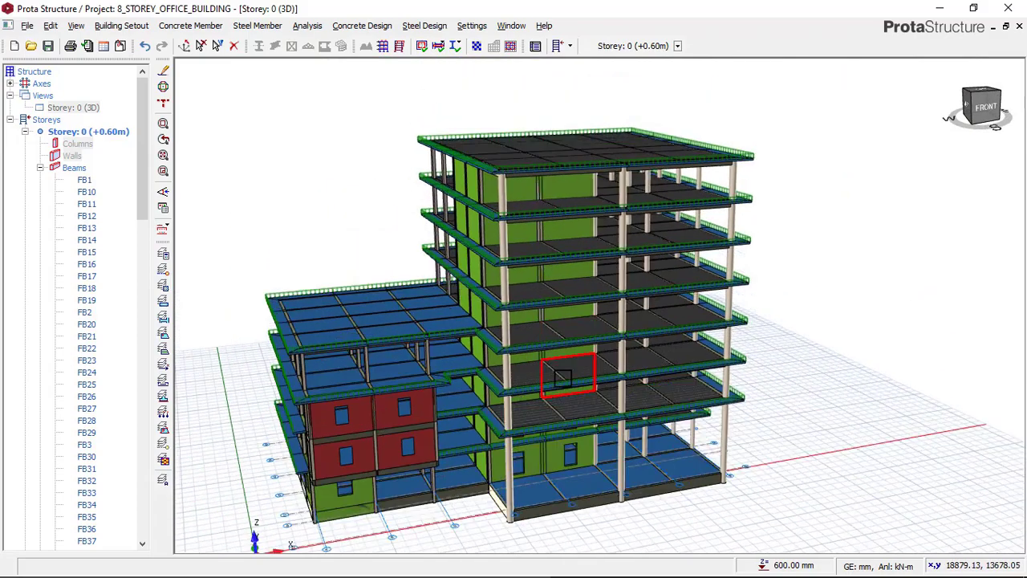
mouse_move(600, 331)
middle_down()
mouse_move(541, 312)
mouse_move(517, 317)
middle_up()
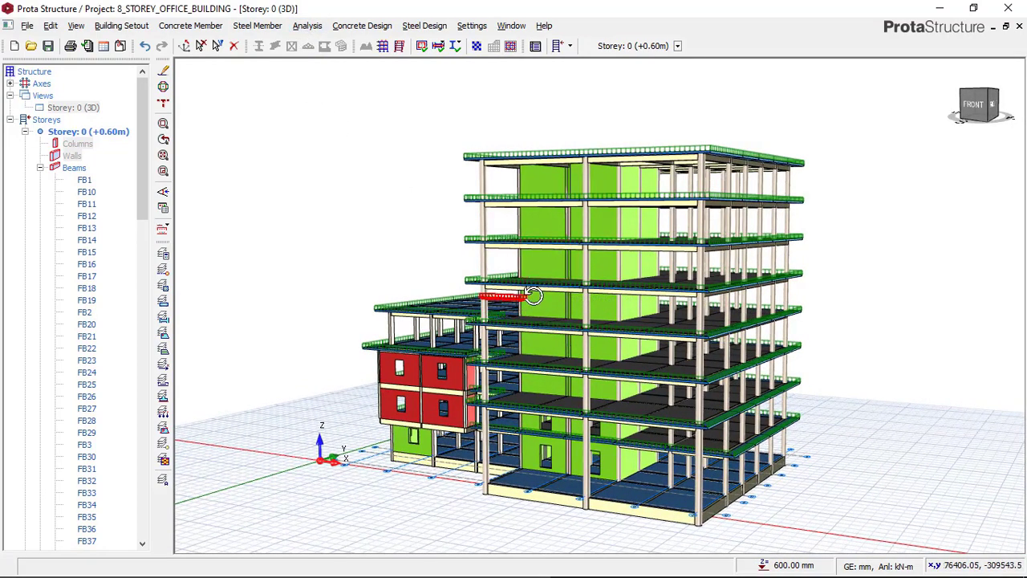
Inspect the whole building in 3D from the front and left sides, covering the tower, the lower wing, the walls and the ground floor
middle_drag(533, 296, 574, 376)
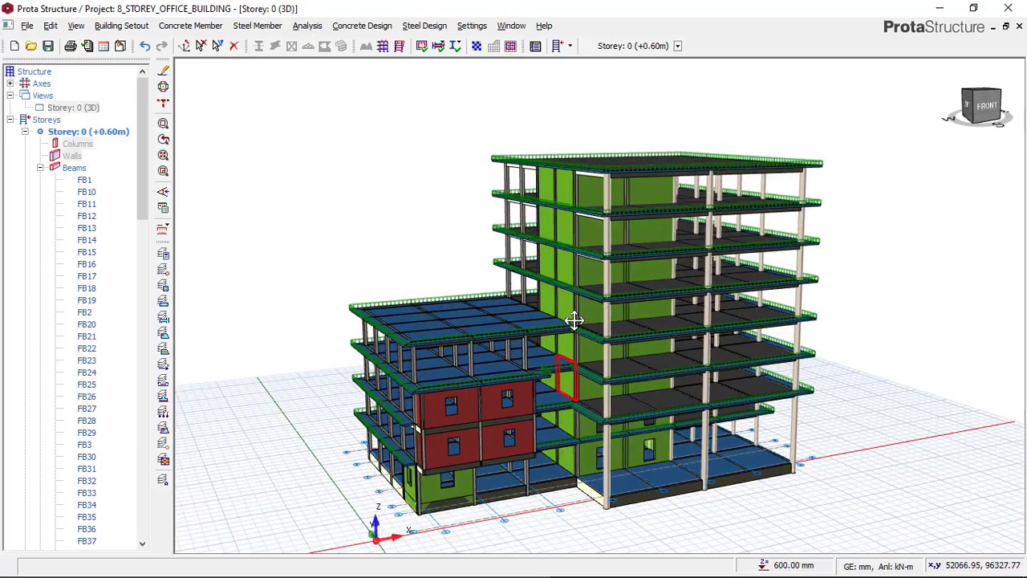
mouse_move(574, 320)
middle_down()
mouse_move(551, 339)
mouse_move(633, 338)
mouse_move(571, 336)
middle_up()
middle_drag(701, 307, 525, 301)
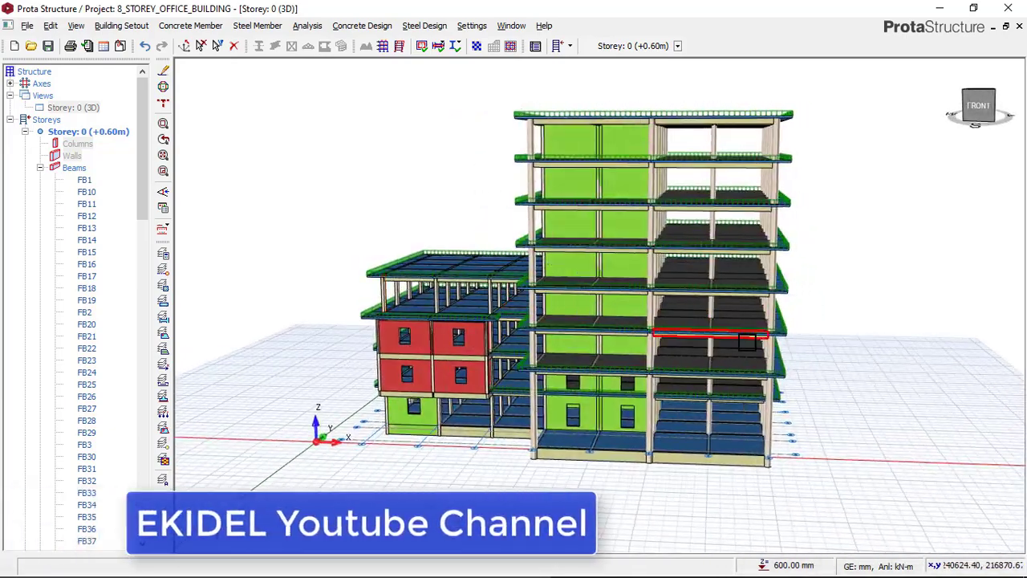
middle_drag(756, 342, 717, 335)
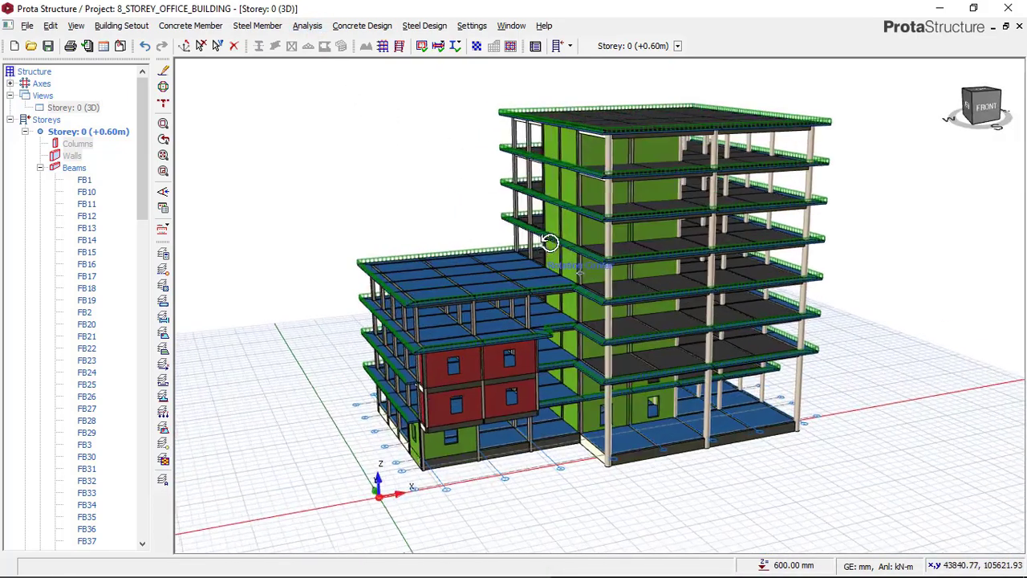
middle_drag(647, 231, 626, 236)
middle_drag(545, 239, 635, 351)
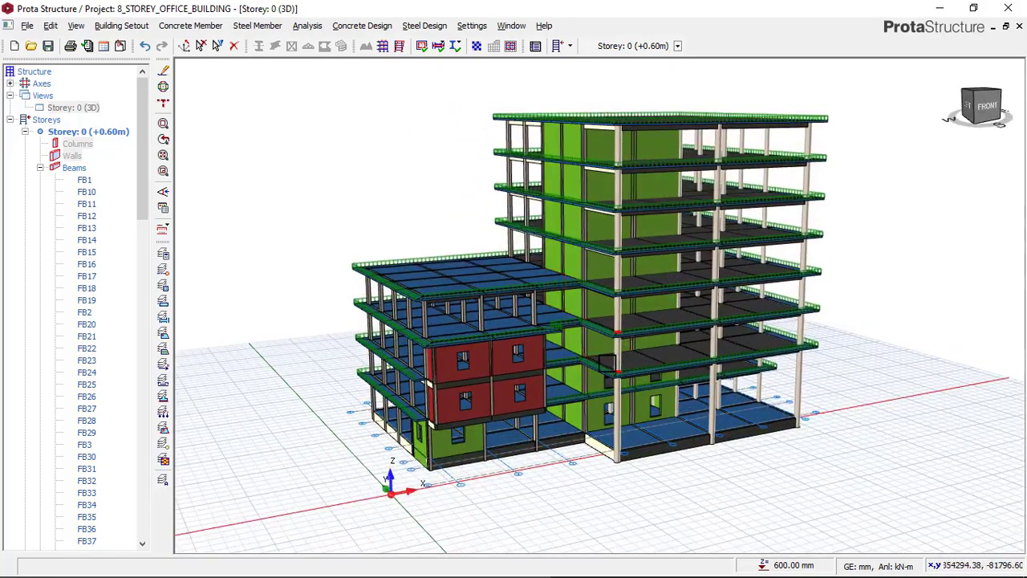
scroll(608, 335, up, 2)
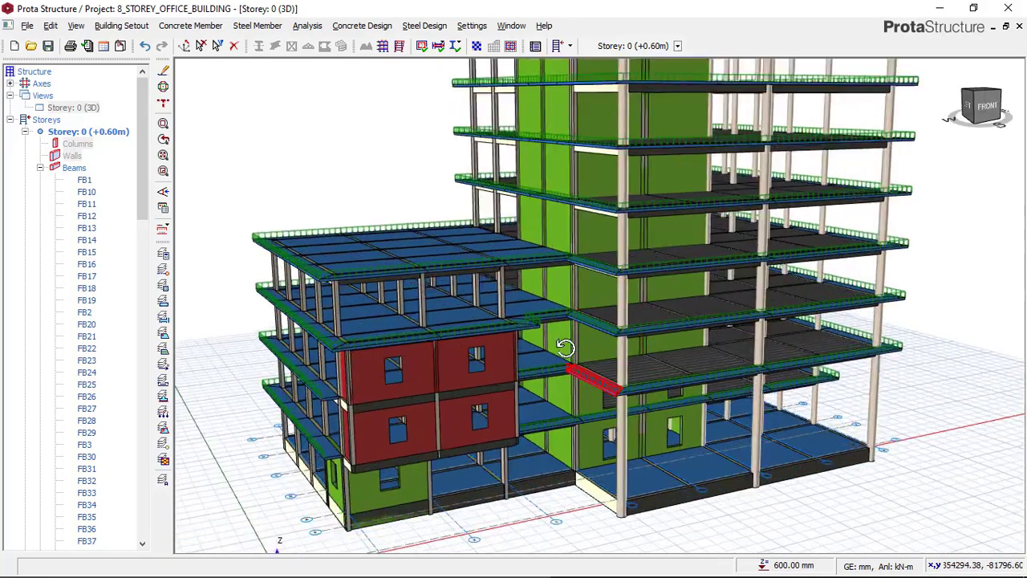
middle_drag(565, 347, 589, 365)
scroll(580, 360, down, 2)
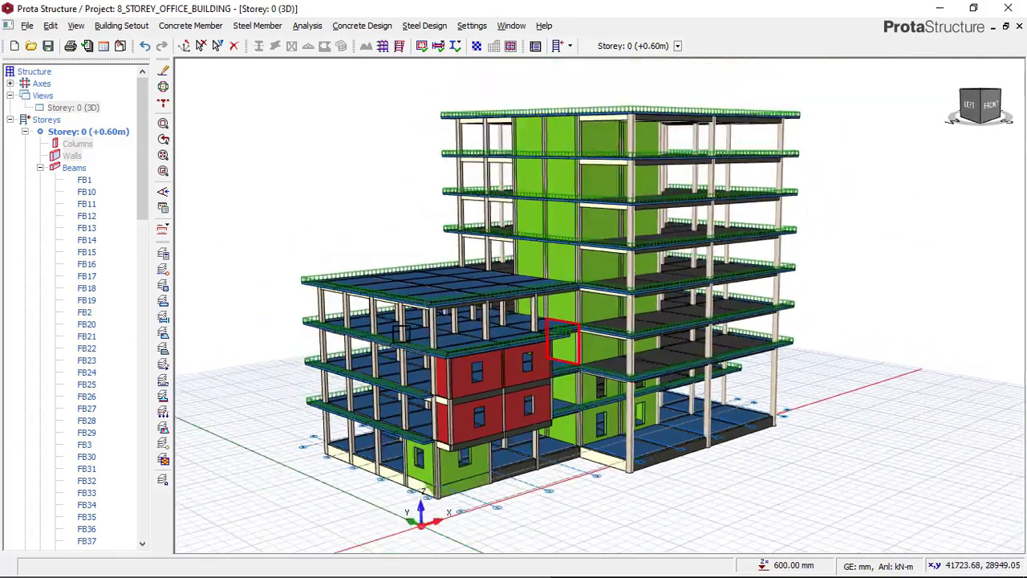
scroll(570, 353, down, 2)
middle_drag(666, 299, 708, 283)
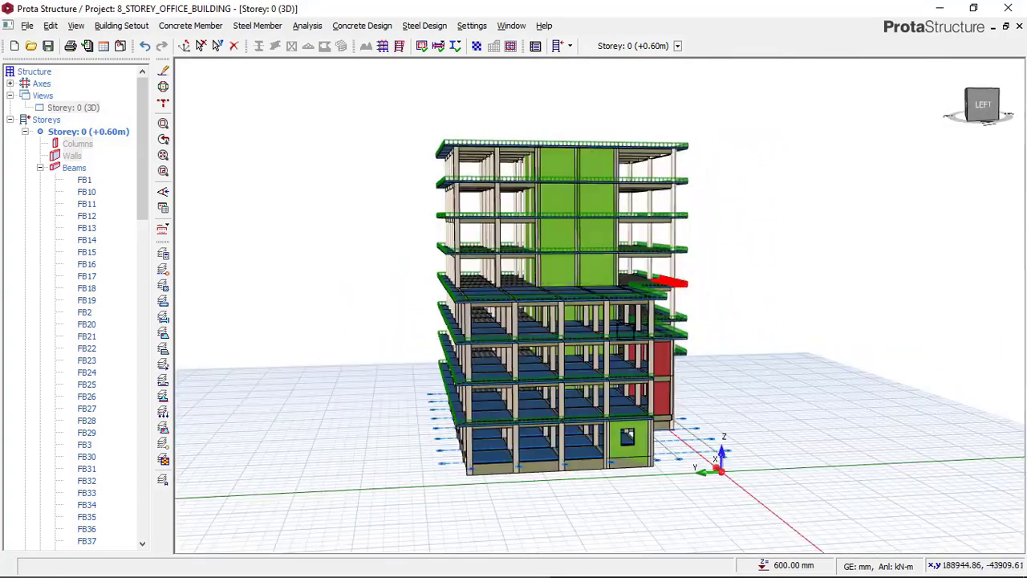
middle_drag(528, 476, 448, 454)
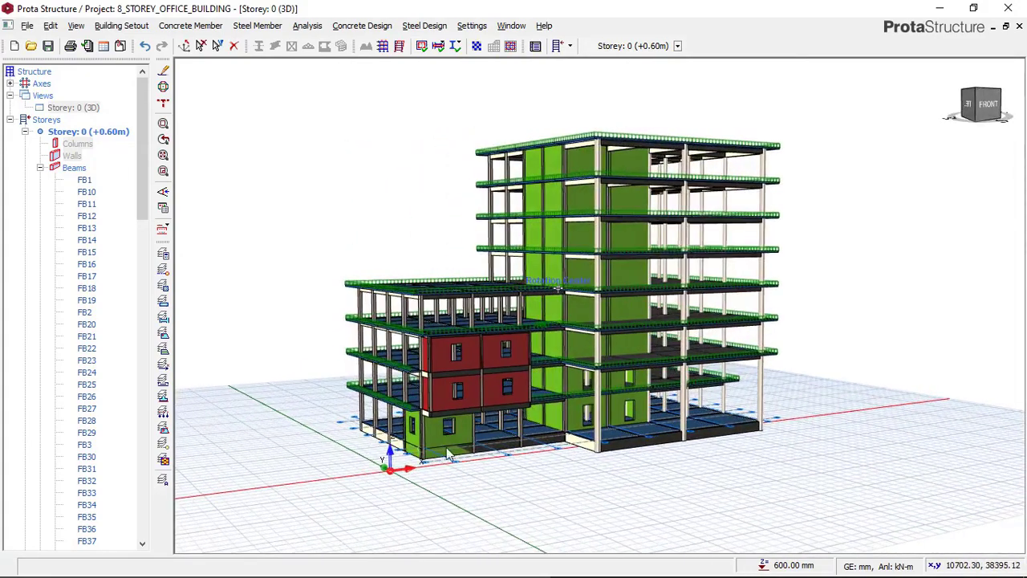
scroll(489, 392, down, 1)
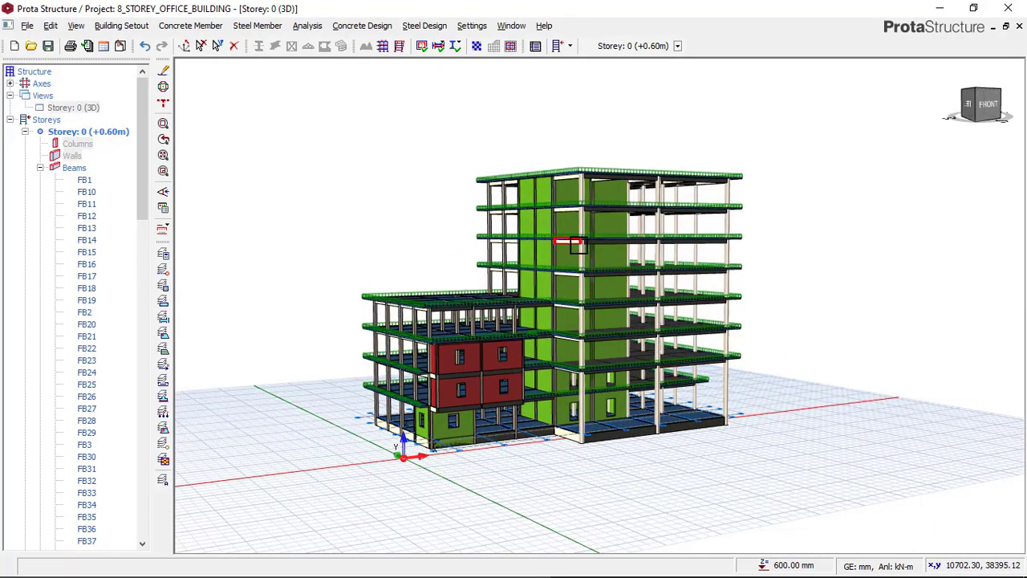
scroll(577, 246, up, 2)
middle_drag(574, 248, 507, 270)
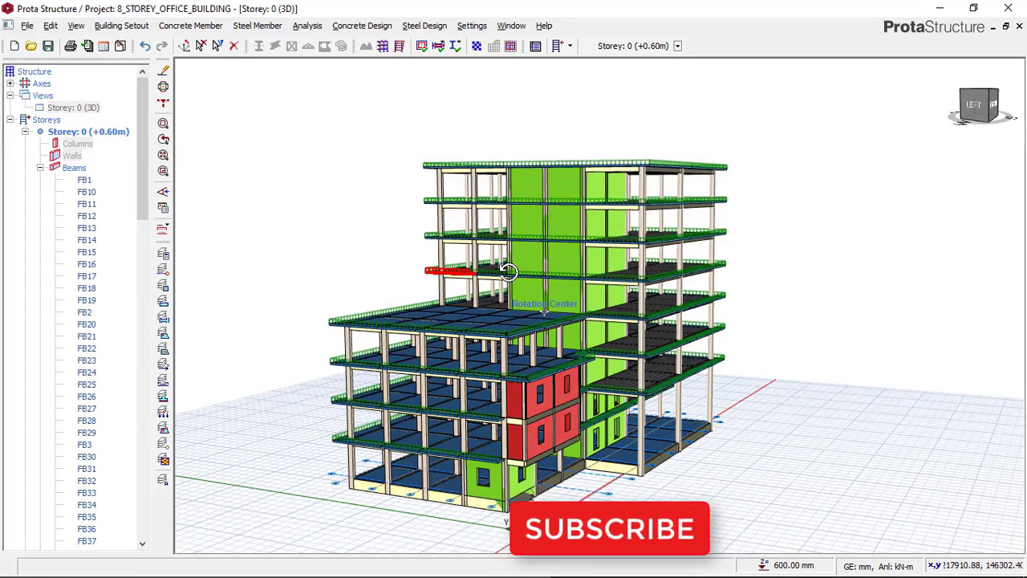
middle_drag(508, 272, 501, 314)
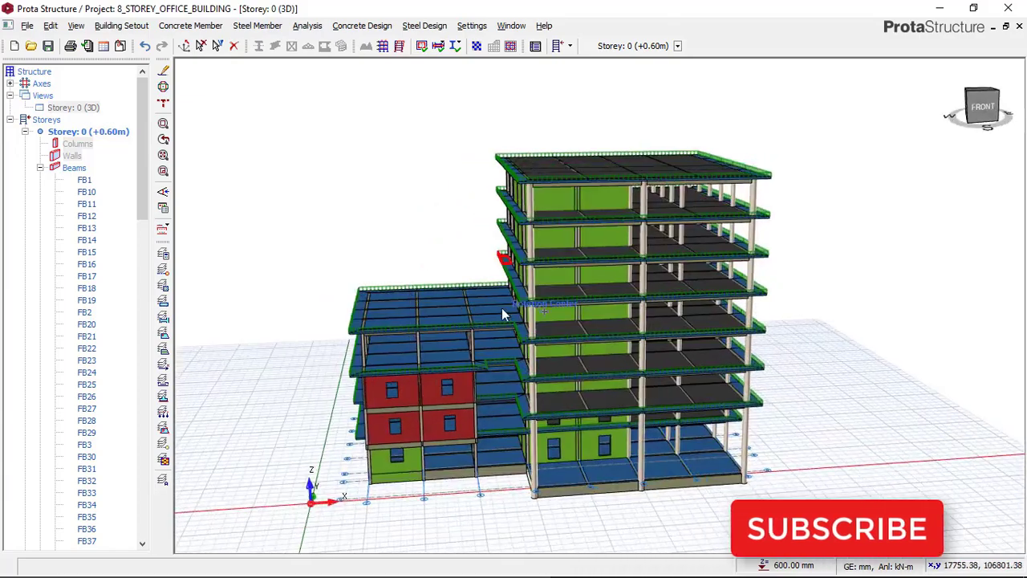
scroll(581, 302, up, 5)
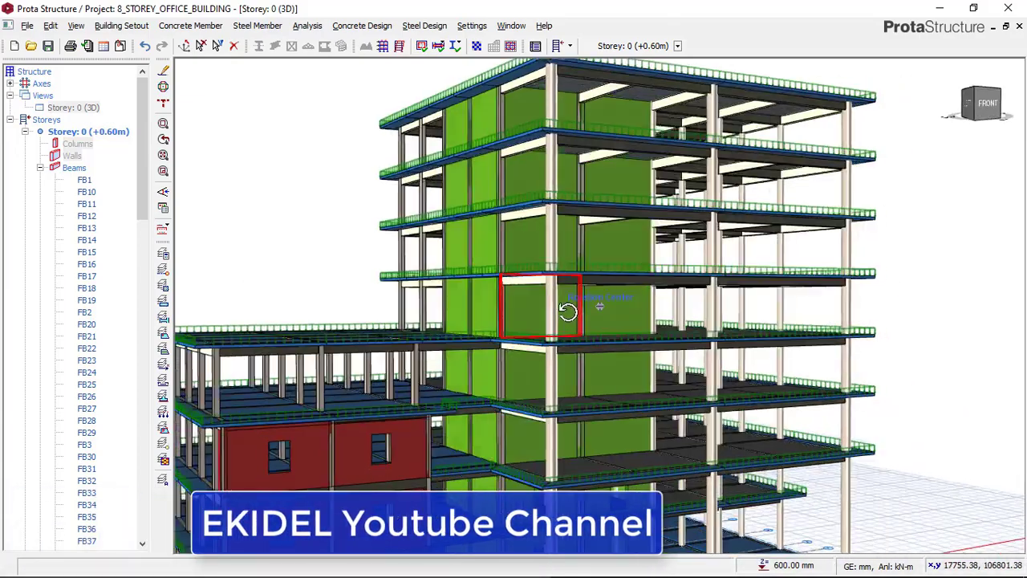